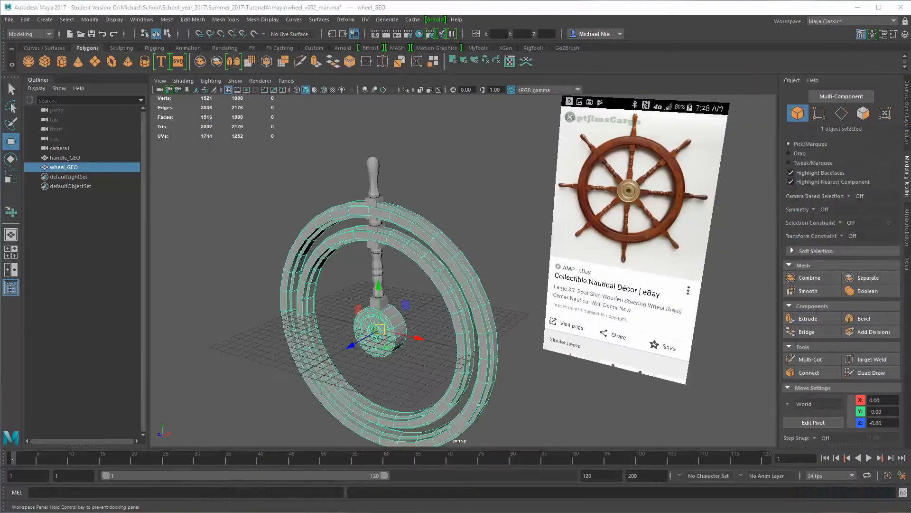
# Add the handle to the selected wheel and assign a new Lambert material to both meshes
pyautogui.keyDown('alt'); pyautogui.moveTo(363, 245); pyautogui.dragTo(377, 239); pyautogui.keyUp('alt')
pyautogui.scroll(2, 376, 240)
pyautogui.moveTo(329, 135); pyautogui.dragTo(348, 191)
pyautogui.keyDown('alt'); pyautogui.moveTo(349, 192); pyautogui.dragTo(420, 241, button='right'); pyautogui.keyUp('alt')
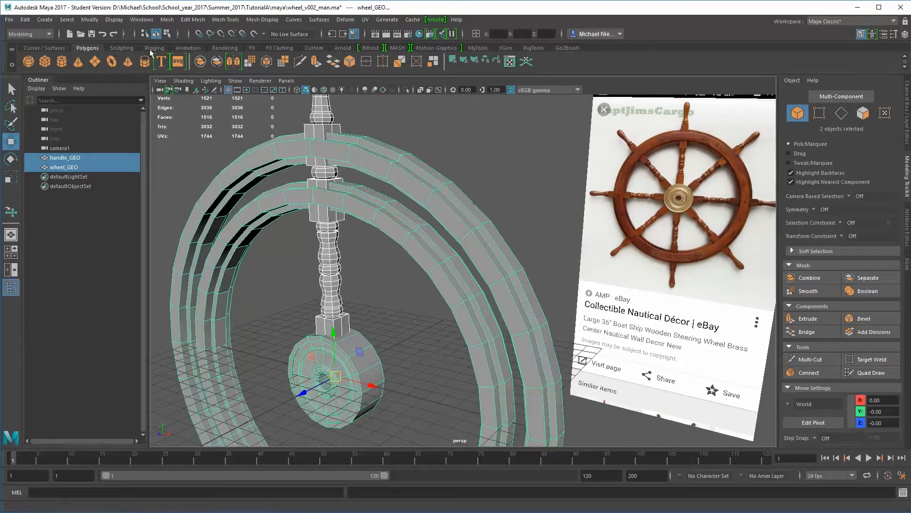
pyautogui.click(225, 48)
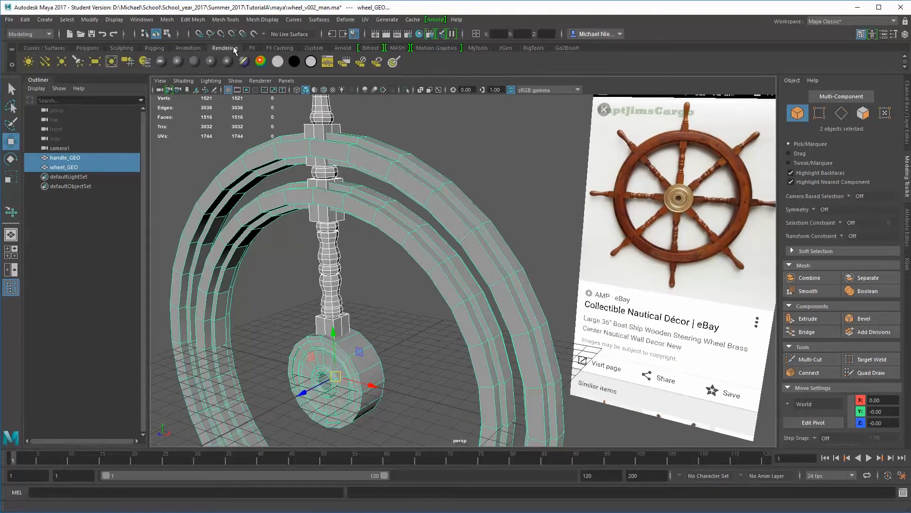
pyautogui.click(192, 61)
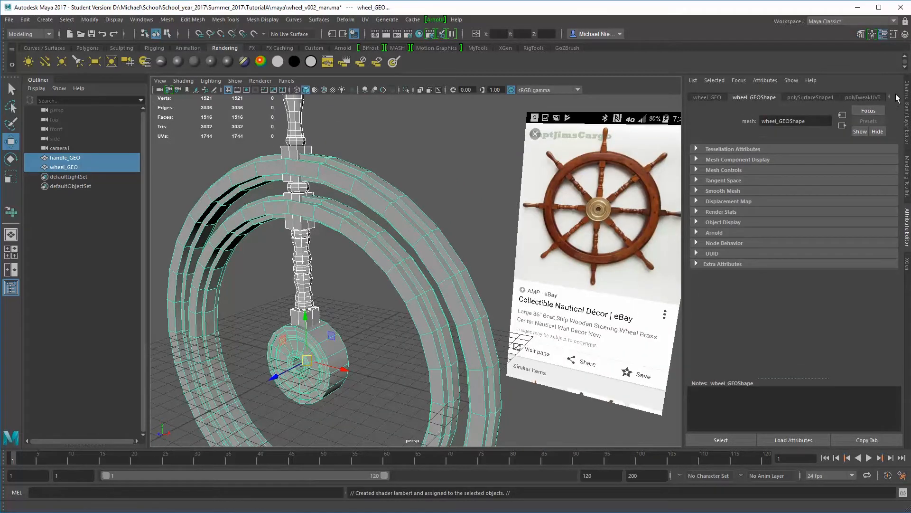
# Delete the construction history from the wheel and handle meshes
pyautogui.click(897, 98)
pyautogui.click(896, 97)
pyautogui.click(897, 97)
pyautogui.click(897, 98)
pyautogui.click(897, 98)
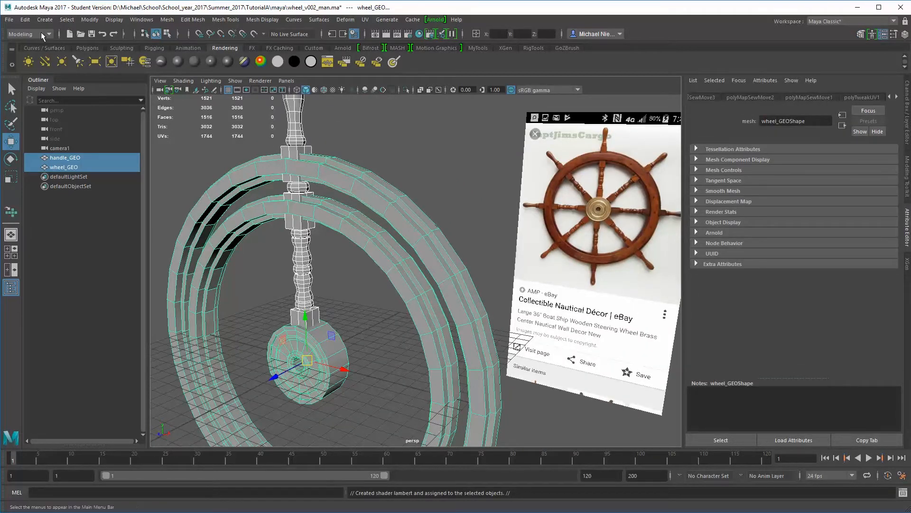
pyautogui.click(25, 20)
pyautogui.moveTo(85, 140)
pyautogui.click(189, 140)
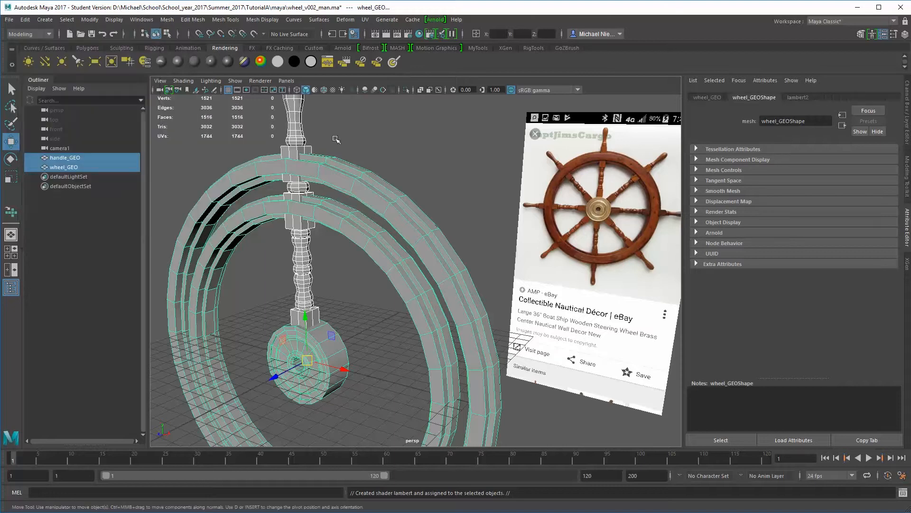
# Connect a File texture to the lambert2 Color attribute and load uv_map_reference.jpg from the TutorialA images folder
pyautogui.click(798, 97)
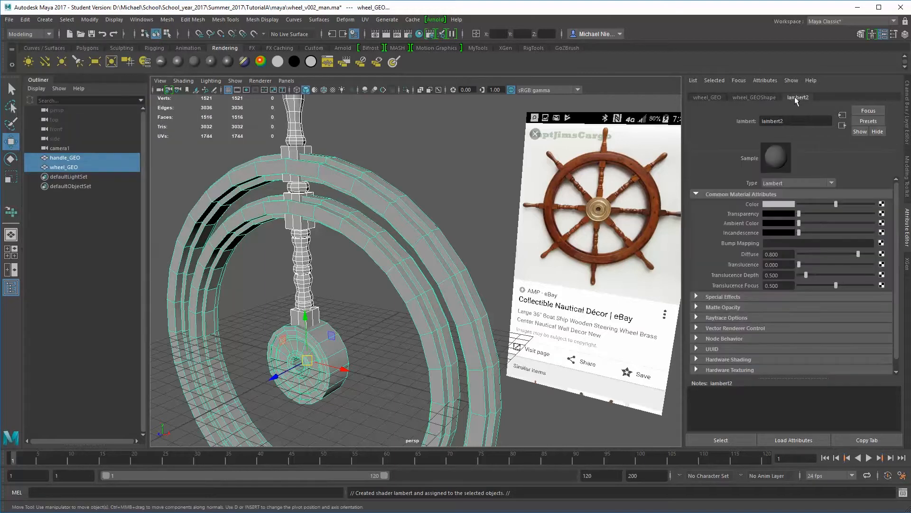
pyautogui.click(881, 205)
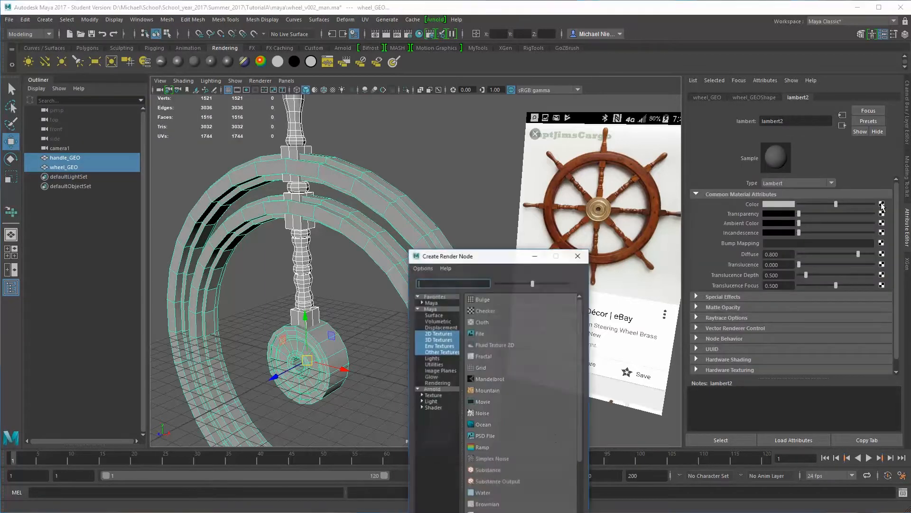
pyautogui.click(484, 335)
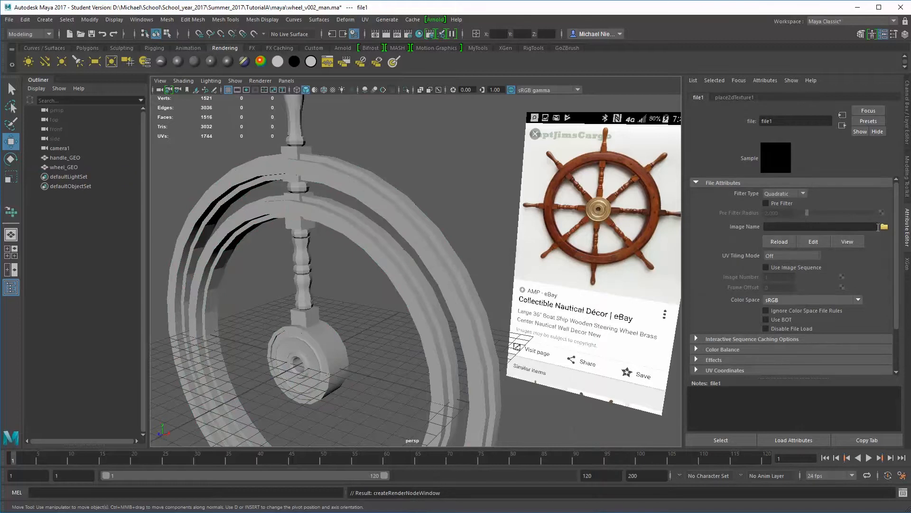
pyautogui.click(884, 227)
pyautogui.click(445, 295)
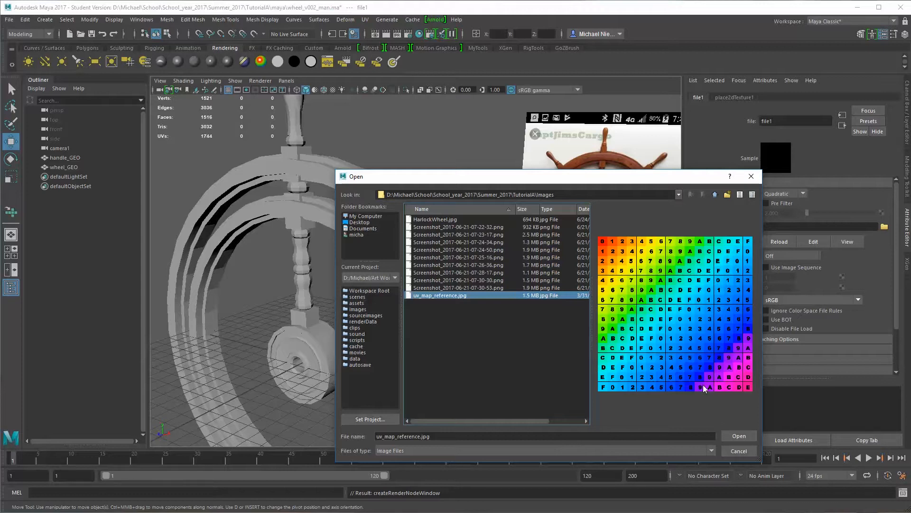
pyautogui.click(739, 436)
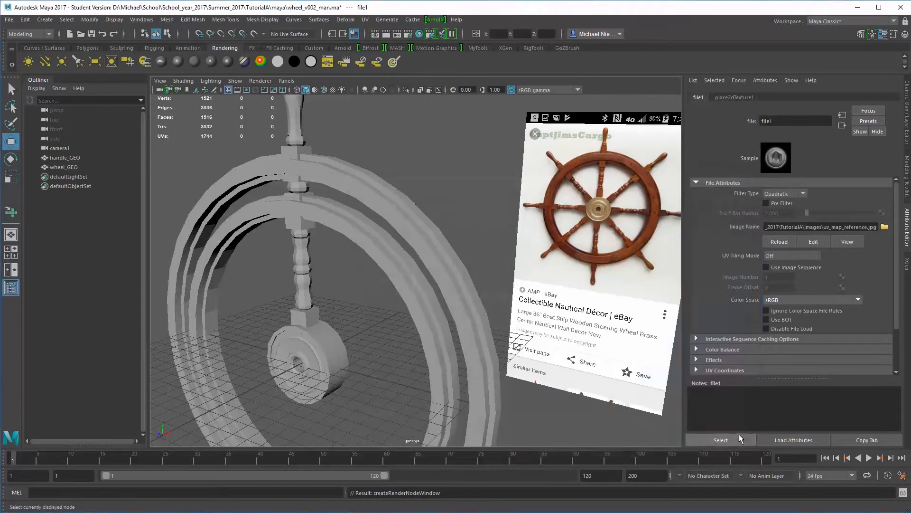
# Assign the existing lambert2 material to the wheel and handle, and turn on textured display in the viewport
pyautogui.click(390, 245)
pyautogui.keyDown('shift'); pyautogui.click(304, 137); pyautogui.keyUp('shift')
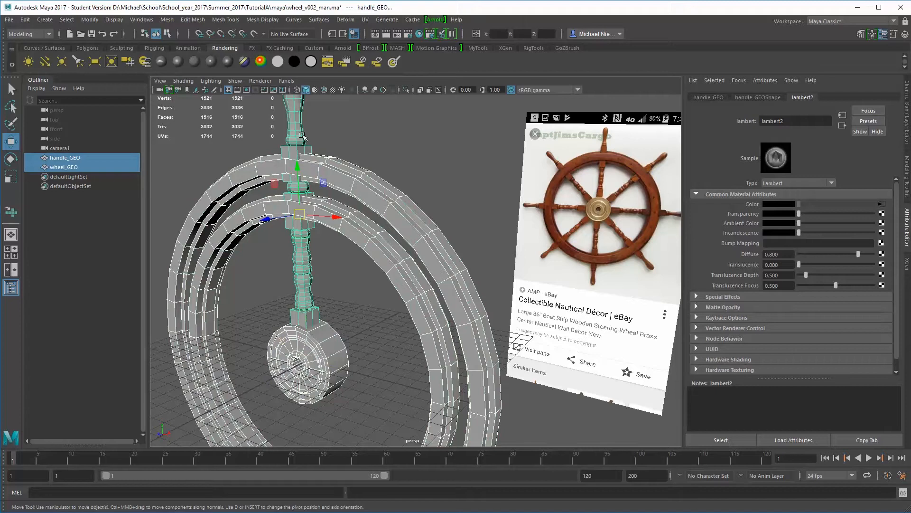
pyautogui.rightClick(297, 169)
pyautogui.moveTo(303, 399)
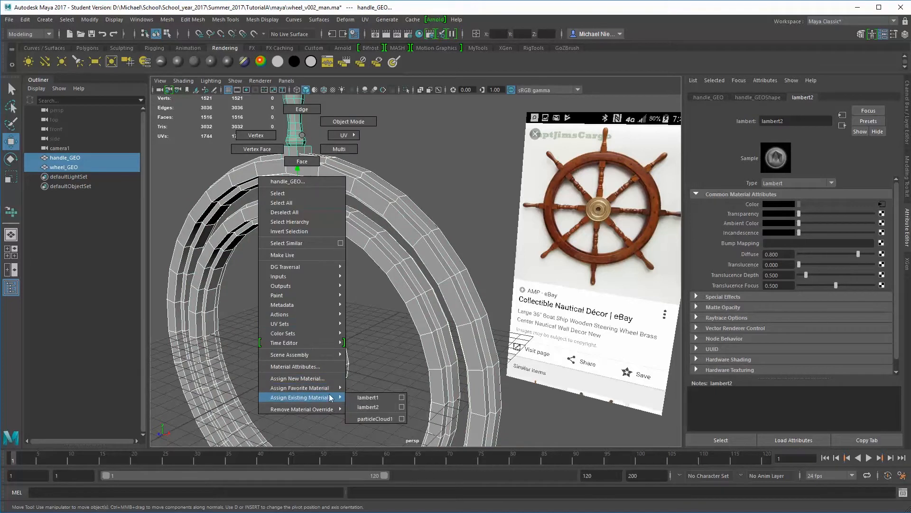
pyautogui.click(370, 406)
pyautogui.click(453, 213)
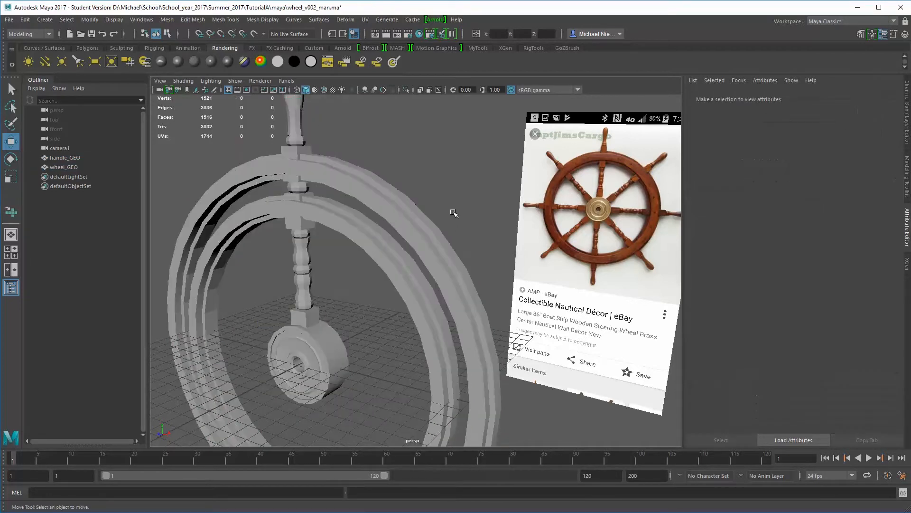
pyautogui.press('6')
# Examine how the UV reference texture lies on the handle, the two rings and the hub
pyautogui.moveTo(427, 235)
pyautogui.keyDown('alt'); pyautogui.mouseDown()
pyautogui.moveTo(366, 225)
pyautogui.moveTo(349, 202)
pyautogui.mouseUp(); pyautogui.keyUp('alt')
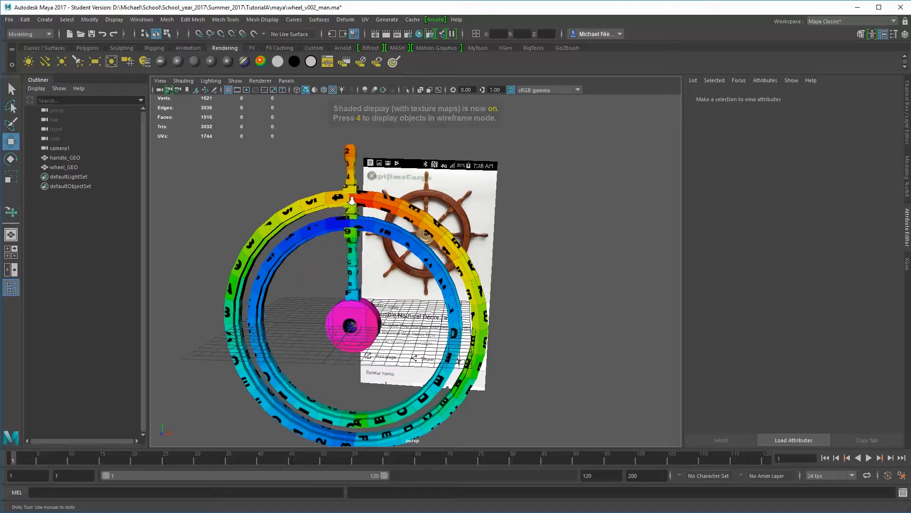
pyautogui.keyDown('alt'); pyautogui.moveTo(349, 203); pyautogui.dragTo(355, 185, button='right'); pyautogui.keyUp('alt')
pyautogui.keyDown('alt'); pyautogui.moveTo(355, 184); pyautogui.dragTo(400, 255, button='middle'); pyautogui.keyUp('alt')
pyautogui.keyDown('alt'); pyautogui.moveTo(400, 255); pyautogui.dragTo(448, 259, button='right'); pyautogui.keyUp('alt')
pyautogui.keyDown('alt'); pyautogui.moveTo(331, 162); pyautogui.dragTo(321, 225, button='middle'); pyautogui.keyUp('alt')
pyautogui.keyDown('alt'); pyautogui.moveTo(308, 303); pyautogui.dragTo(303, 249, button='middle'); pyautogui.keyUp('alt')
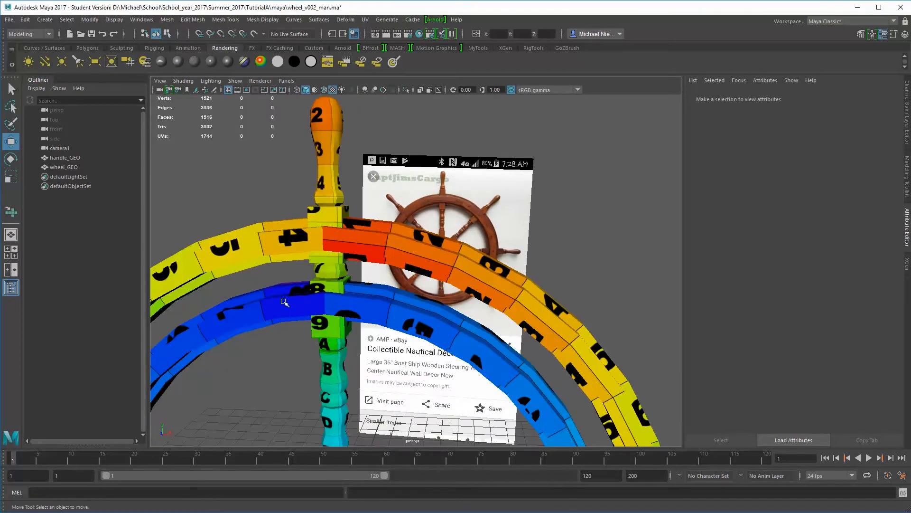
pyautogui.keyDown('alt'); pyautogui.moveTo(300, 307); pyautogui.dragTo(330, 190, button='middle'); pyautogui.keyUp('alt')
pyautogui.keyDown('alt'); pyautogui.moveTo(349, 320); pyautogui.dragTo(307, 322, button='right'); pyautogui.keyUp('alt')
pyautogui.keyDown('alt'); pyautogui.moveTo(357, 366); pyautogui.dragTo(375, 351); pyautogui.keyUp('alt')
pyautogui.keyDown('alt'); pyautogui.moveTo(375, 351); pyautogui.dragTo(316, 315, button='right'); pyautogui.keyUp('alt')
pyautogui.keyDown('alt'); pyautogui.moveTo(316, 315); pyautogui.dragTo(322, 227); pyautogui.keyUp('alt')
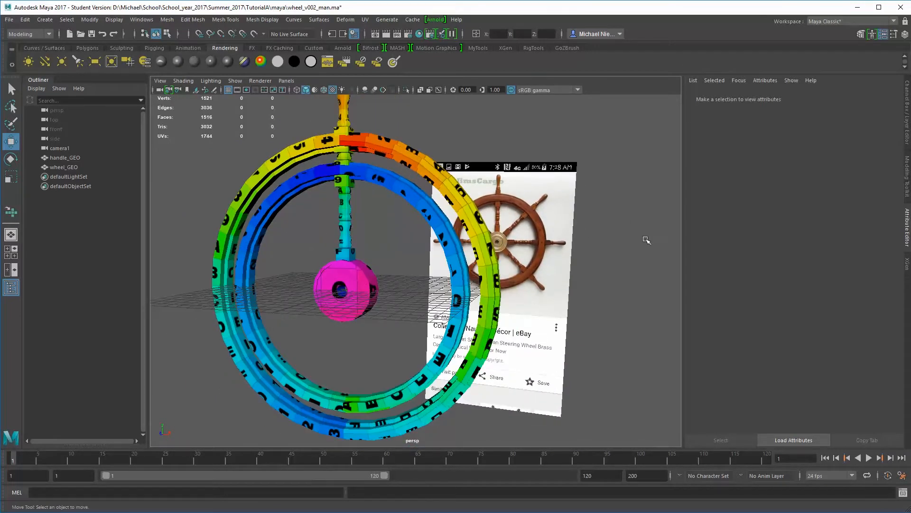
# Select all UVs of the handle alone, activate the Scale tool and frame the selection
pyautogui.click(341, 117)
pyautogui.keyDown('shift'); pyautogui.click(290, 160); pyautogui.keyUp('shift')
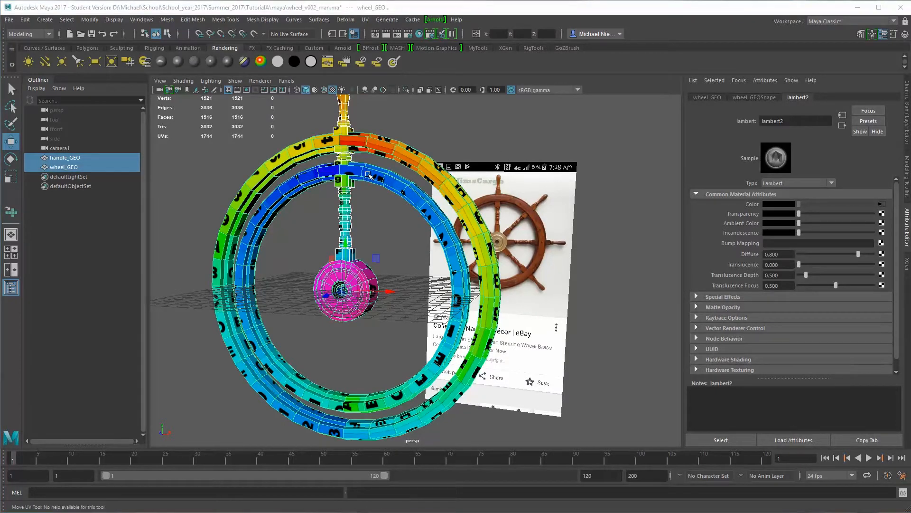
pyautogui.click(342, 127)
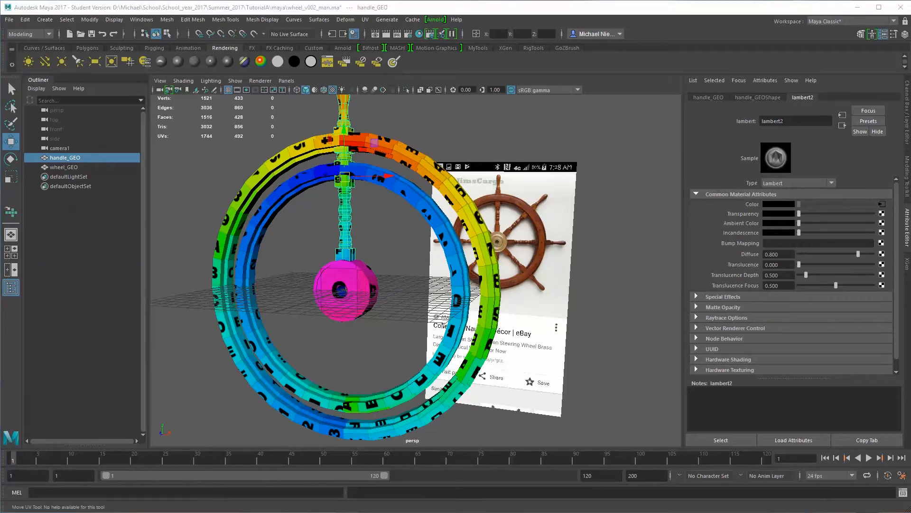
pyautogui.press('F12')
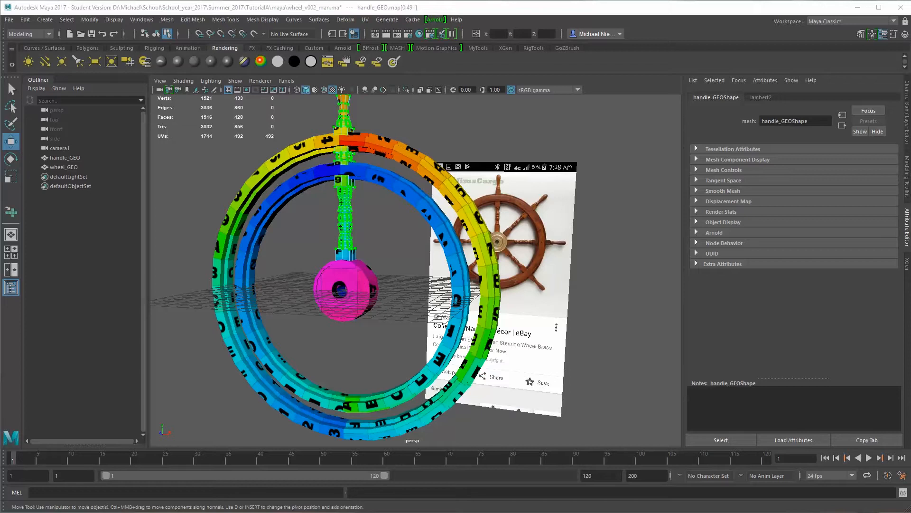
pyautogui.press('r')
pyautogui.press('f')
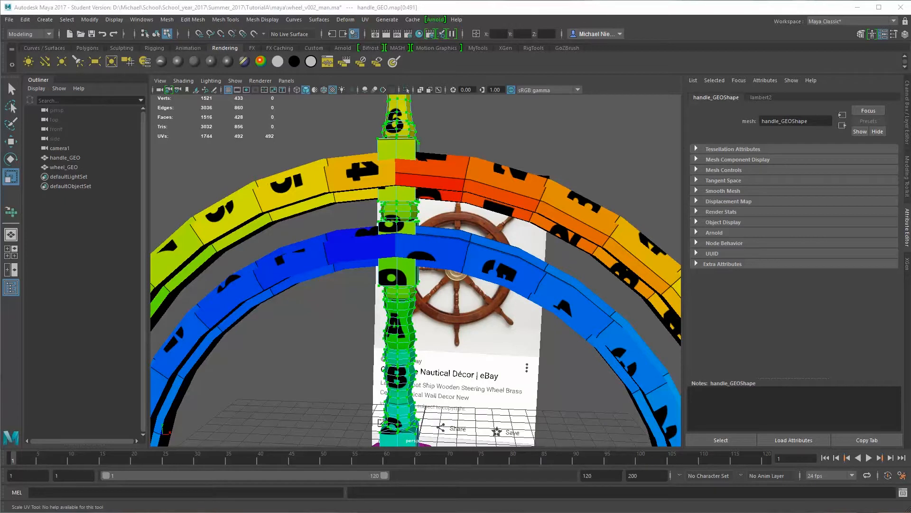
# Set Repeat UV to 10 by 10 in the place2dTexture1 node of the lambert2 color texture
pyautogui.click(762, 97)
pyautogui.click(882, 204)
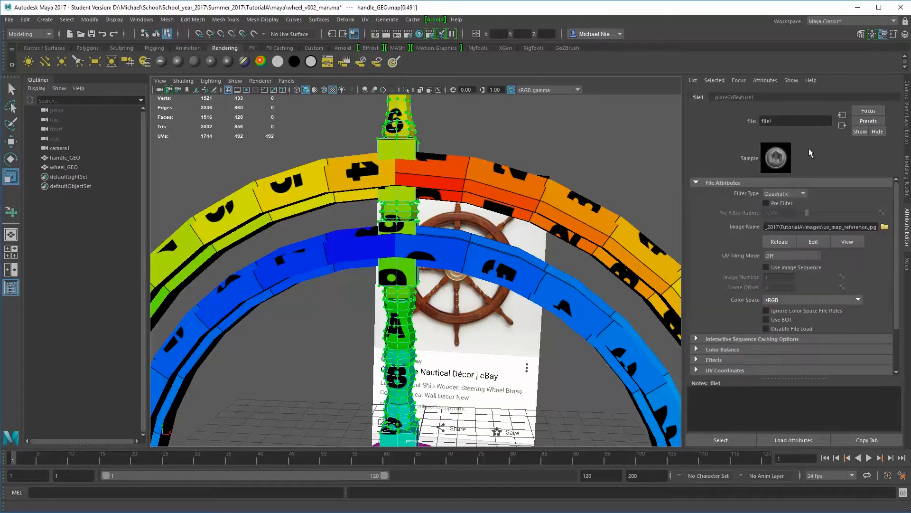
pyautogui.click(751, 98)
pyautogui.click(771, 265)
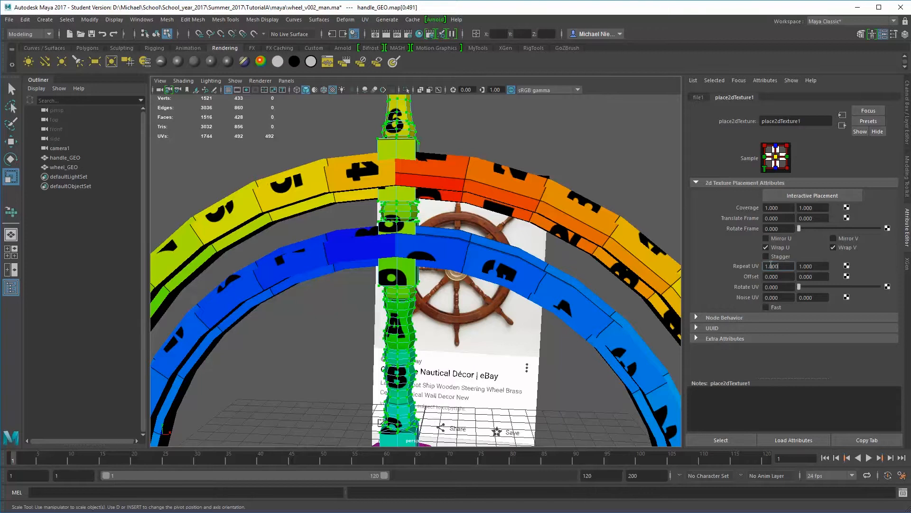
pyautogui.write('10')
pyautogui.press('Return')
pyautogui.click(819, 267)
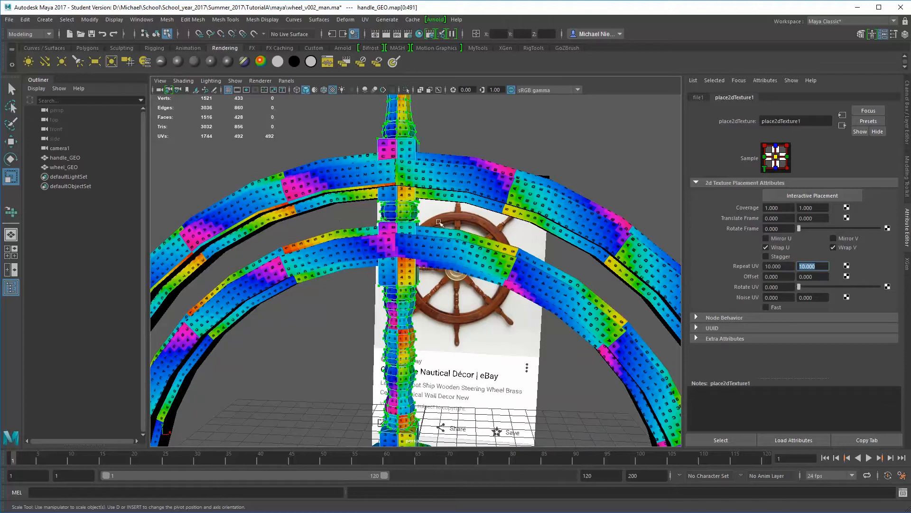
# Examine the size and shape of the texture squares on the handle and rings alongside the handle's layout in the UV Editor
pyautogui.keyDown('alt'); pyautogui.moveTo(461, 212); pyautogui.dragTo(430, 224); pyautogui.keyUp('alt')
pyautogui.keyDown('alt'); pyautogui.moveTo(427, 190); pyautogui.dragTo(449, 277, button='middle'); pyautogui.keyUp('alt')
pyautogui.keyDown('alt'); pyautogui.moveTo(449, 273); pyautogui.dragTo(504, 268, button='right'); pyautogui.keyUp('alt')
pyautogui.keyDown('alt'); pyautogui.moveTo(459, 261); pyautogui.dragTo(444, 234); pyautogui.keyUp('alt')
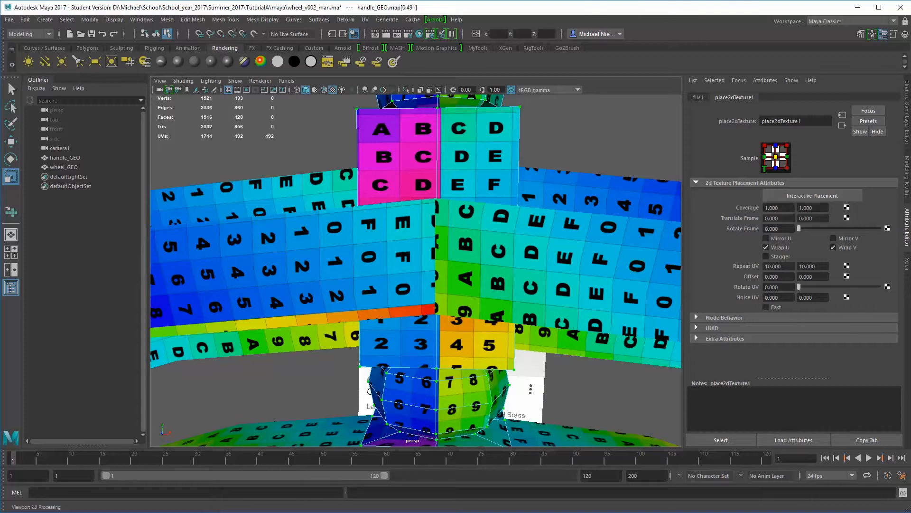
pyautogui.keyDown('alt'); pyautogui.moveTo(475, 244); pyautogui.dragTo(344, 242, button='right'); pyautogui.keyUp('alt')
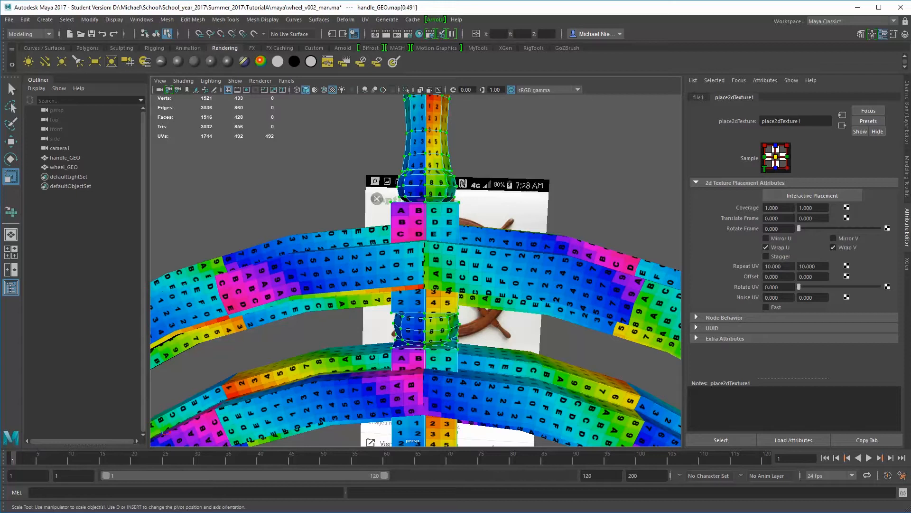
pyautogui.moveTo(910, 207); pyautogui.dragTo(631, 49)
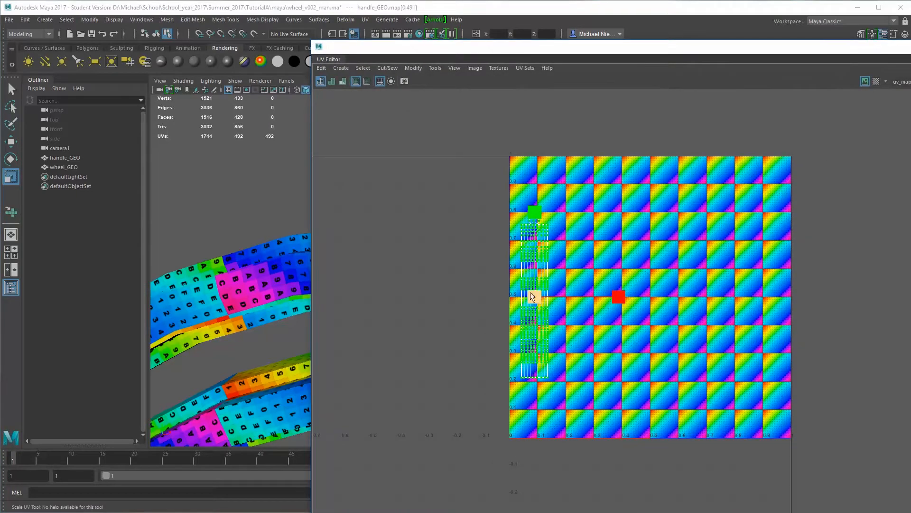
pyautogui.moveTo(551, 53); pyautogui.dragTo(718, 62)
pyautogui.keyDown('alt'); pyautogui.moveTo(439, 164); pyautogui.dragTo(358, 228); pyautogui.keyUp('alt')
pyautogui.keyDown('alt'); pyautogui.moveTo(358, 228); pyautogui.dragTo(380, 229, button='right'); pyautogui.keyUp('alt')
pyautogui.moveTo(667, 69); pyautogui.dragTo(560, 72)
# Try scaling the handle's UVs in the UV Editor, undo the scaling and recheck the texture on the handle
pyautogui.moveTo(603, 306); pyautogui.dragTo(668, 287)
pyautogui.hotkey('ctrl', 'z')
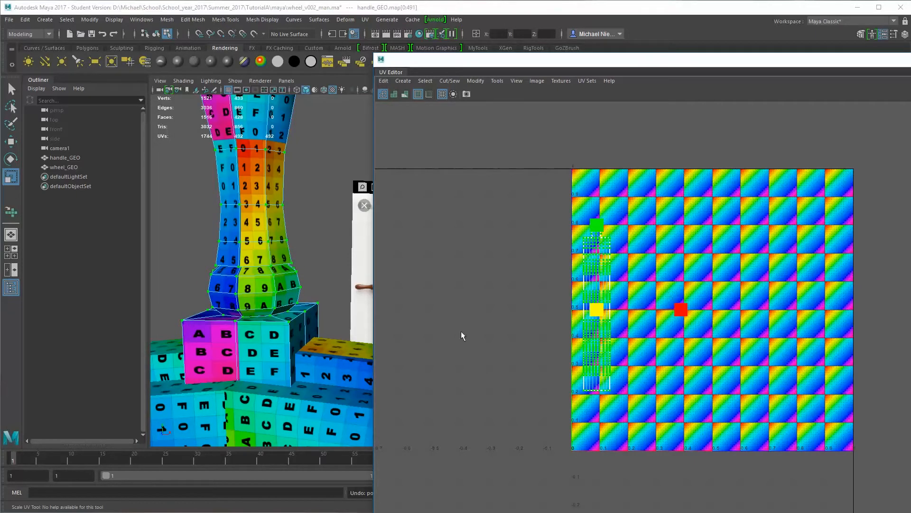
pyautogui.keyDown('alt'); pyautogui.moveTo(230, 335); pyautogui.dragTo(270, 316); pyautogui.keyUp('alt')
pyautogui.moveTo(271, 316)
pyautogui.keyDown('alt'); pyautogui.mouseDown(button='right')
pyautogui.moveTo(317, 295)
pyautogui.moveTo(280, 303)
pyautogui.mouseUp(button='right'); pyautogui.keyUp('alt')
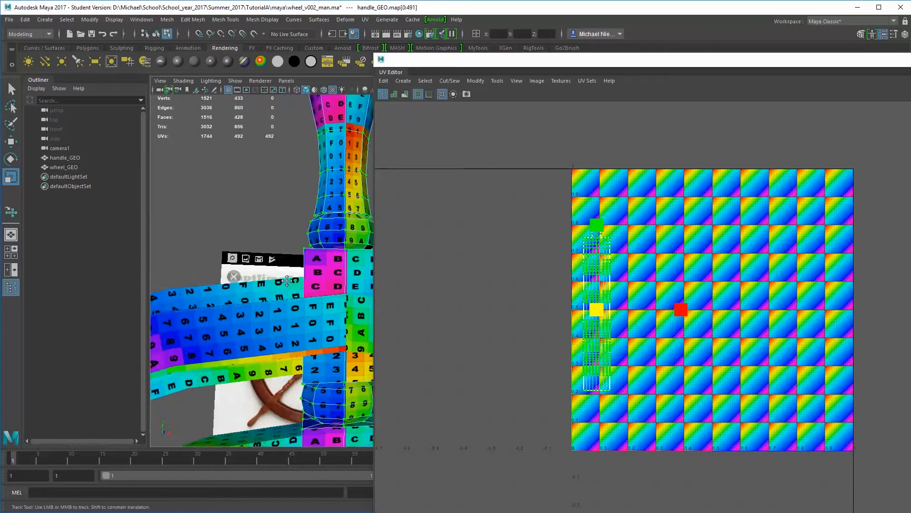
pyautogui.keyDown('alt'); pyautogui.moveTo(280, 304); pyautogui.dragTo(280, 264); pyautogui.keyUp('alt')
# Turn off the texture image display in the UV Editor, deselect the handle's UVs and clear the editor away from the viewport
pyautogui.moveTo(592, 66); pyautogui.dragTo(548, 75)
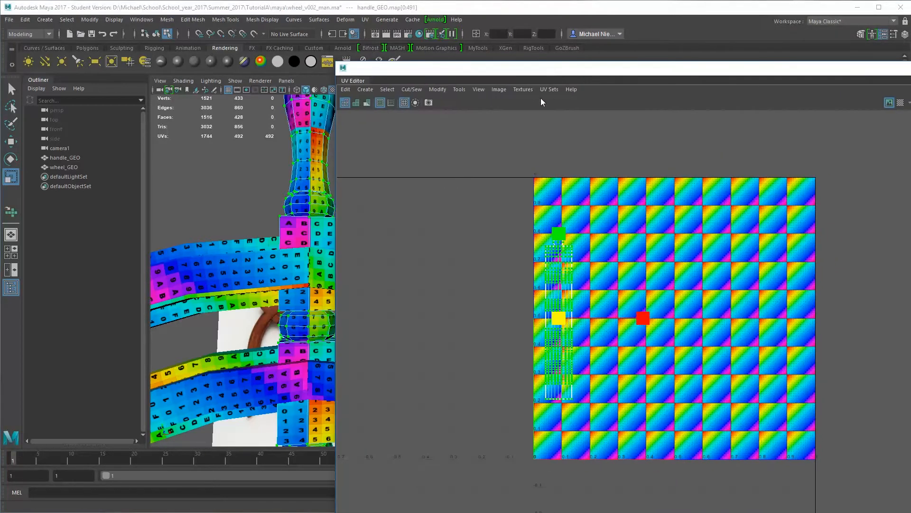
pyautogui.click(499, 90)
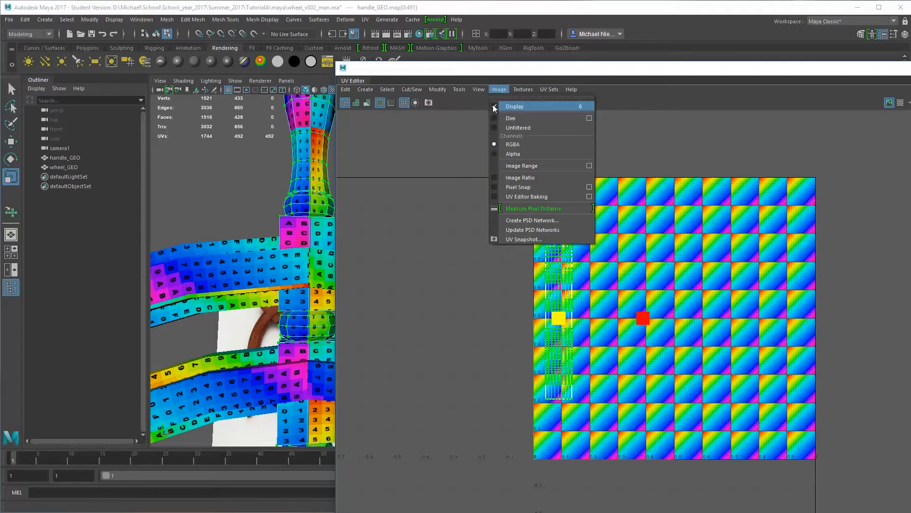
pyautogui.click(507, 106)
pyautogui.click(621, 213)
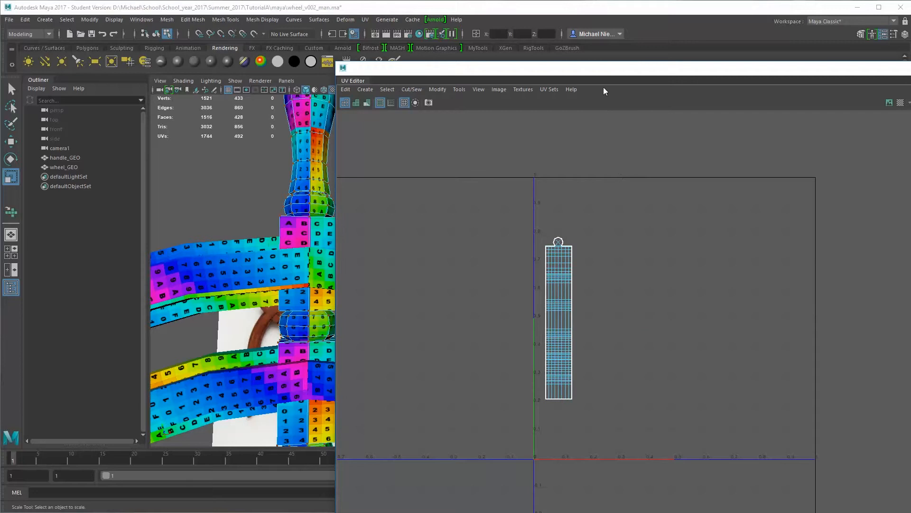
pyautogui.moveTo(605, 76); pyautogui.dragTo(580, 41)
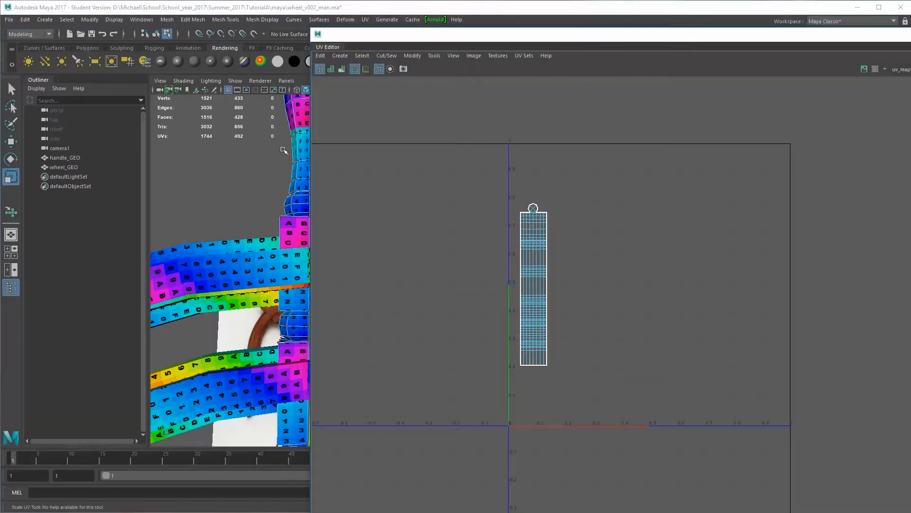
pyautogui.moveTo(385, 38); pyautogui.dragTo(910, 38)
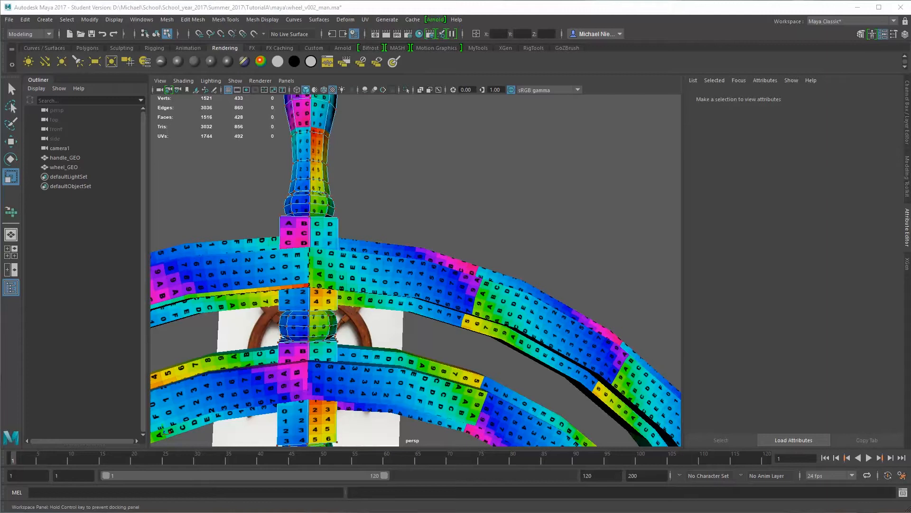
# Inspect the tiled texture around the wheel and handle from several angles, and switch back to object mode
pyautogui.keyDown('alt'); pyautogui.moveTo(468, 228); pyautogui.dragTo(452, 226, button='right'); pyautogui.keyUp('alt')
pyautogui.keyDown('alt'); pyautogui.moveTo(451, 226); pyautogui.dragTo(440, 230); pyautogui.keyUp('alt')
pyautogui.keyDown('alt'); pyautogui.moveTo(441, 230); pyautogui.dragTo(498, 264, button='right'); pyautogui.keyUp('alt')
pyautogui.keyDown('alt'); pyautogui.moveTo(497, 264); pyautogui.dragTo(464, 205); pyautogui.keyUp('alt')
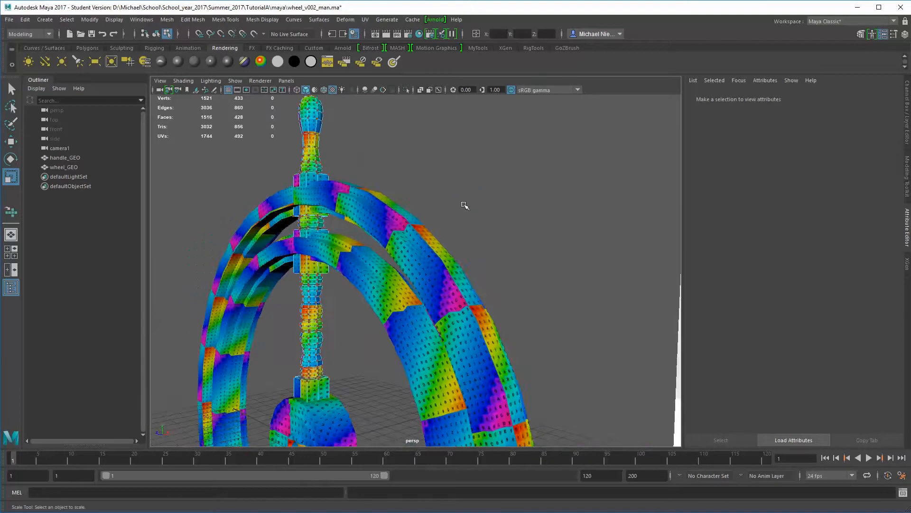
pyautogui.keyDown('alt'); pyautogui.moveTo(464, 205); pyautogui.dragTo(420, 200, button='right'); pyautogui.keyUp('alt')
pyautogui.keyDown('alt'); pyautogui.moveTo(420, 200); pyautogui.dragTo(446, 203); pyautogui.keyUp('alt')
pyautogui.keyDown('alt'); pyautogui.moveTo(447, 203); pyautogui.dragTo(409, 200, button='right'); pyautogui.keyUp('alt')
pyautogui.keyDown('alt'); pyautogui.moveTo(409, 200); pyautogui.dragTo(361, 194, button='middle'); pyautogui.keyUp('alt')
pyautogui.keyDown('alt'); pyautogui.moveTo(360, 194); pyautogui.dragTo(373, 199); pyautogui.keyUp('alt')
pyautogui.moveTo(337, 209); pyautogui.dragTo(371, 199, button='right')
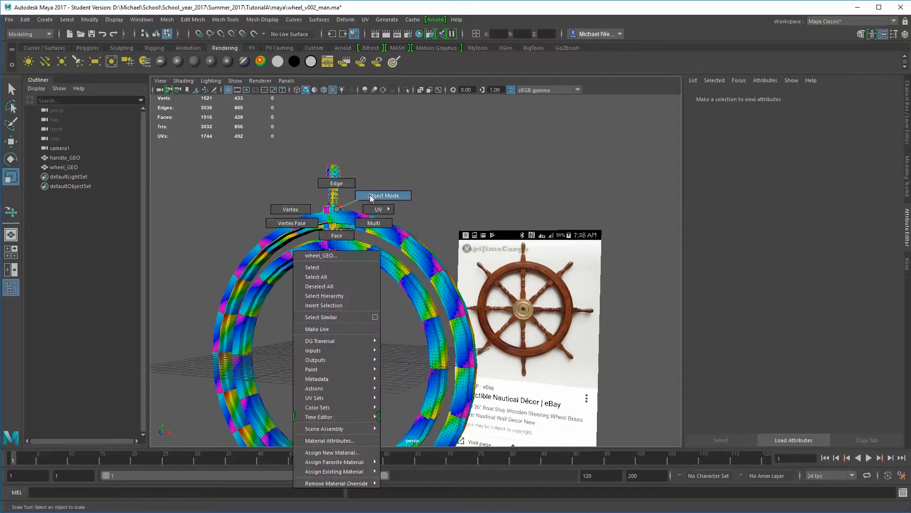
# Turn off the smooth mesh preview on the handle and wheel and deselect both objects
pyautogui.keyDown('shift'); pyautogui.click(345, 269); pyautogui.keyUp('shift')
pyautogui.press('1')
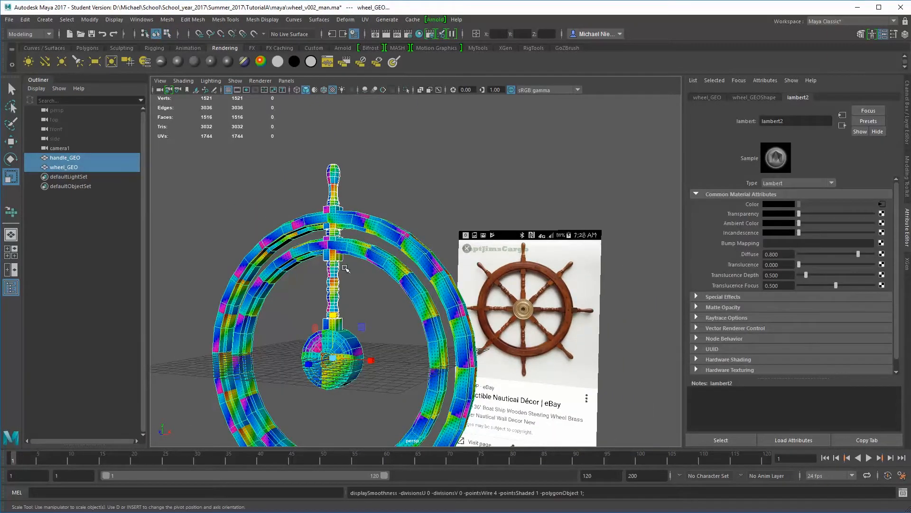
pyautogui.click(375, 164)
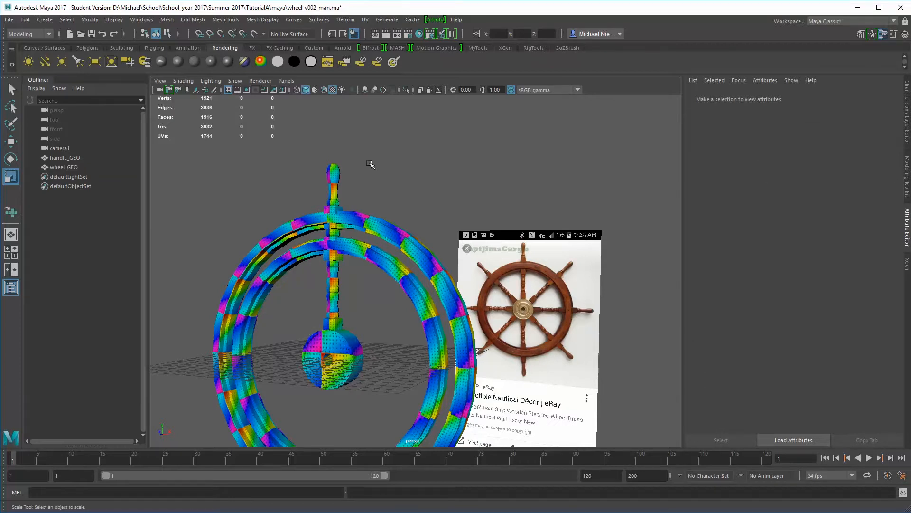
pyautogui.keyDown('alt'); pyautogui.moveTo(370, 164); pyautogui.dragTo(314, 175); pyautogui.keyUp('alt')
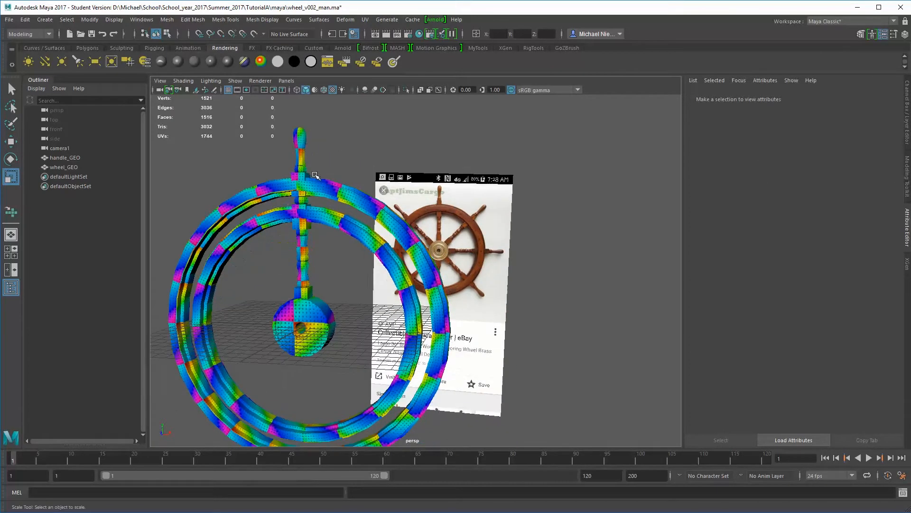
# Hide wheel_GEO so that only the handle remains in the viewport
pyautogui.click(295, 135)
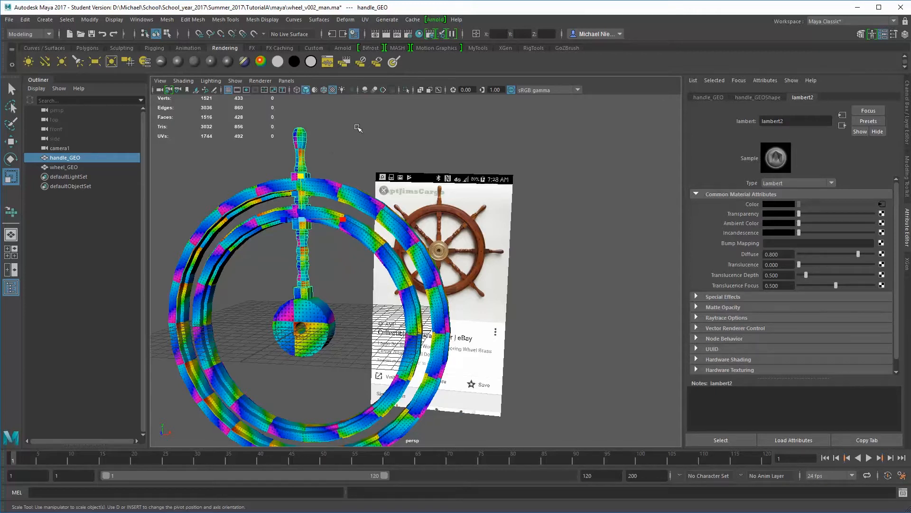
pyautogui.keyDown('alt'); pyautogui.moveTo(321, 148); pyautogui.dragTo(328, 177); pyautogui.keyUp('alt')
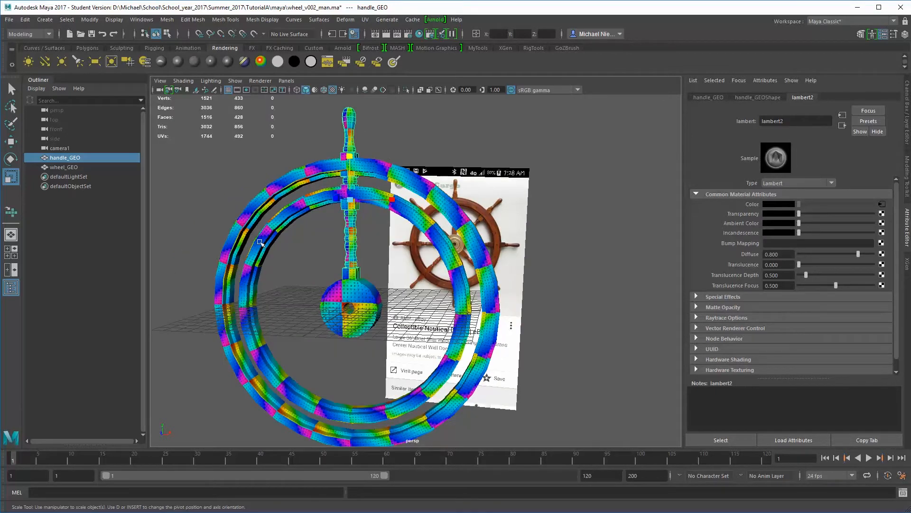
pyautogui.keyDown('alt'); pyautogui.moveTo(290, 240); pyautogui.dragTo(306, 232); pyautogui.keyUp('alt')
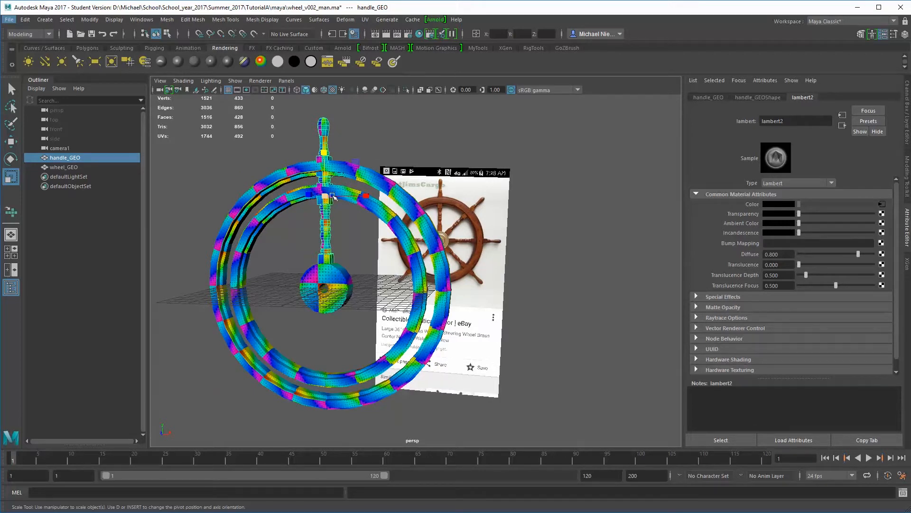
pyautogui.keyDown('alt'); pyautogui.moveTo(286, 237); pyautogui.dragTo(288, 237); pyautogui.keyUp('alt')
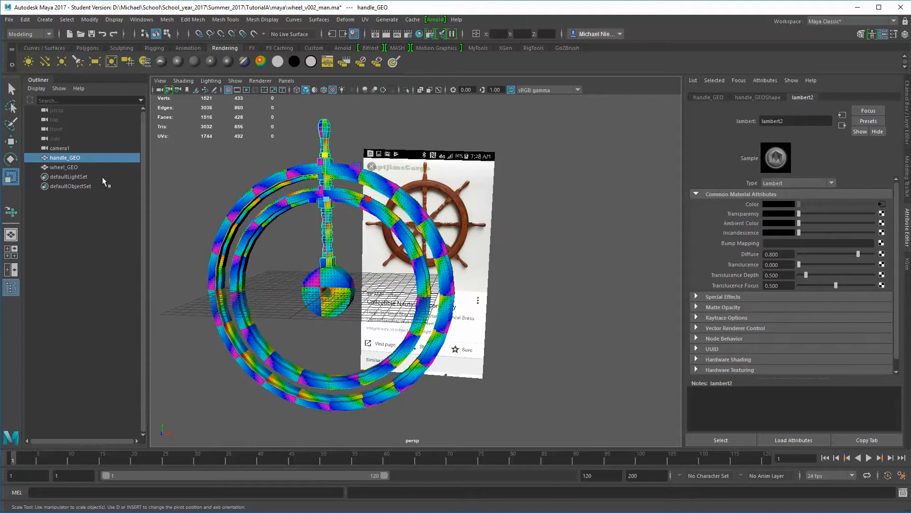
pyautogui.click(84, 168)
pyautogui.hotkey('ctrl', 'h')
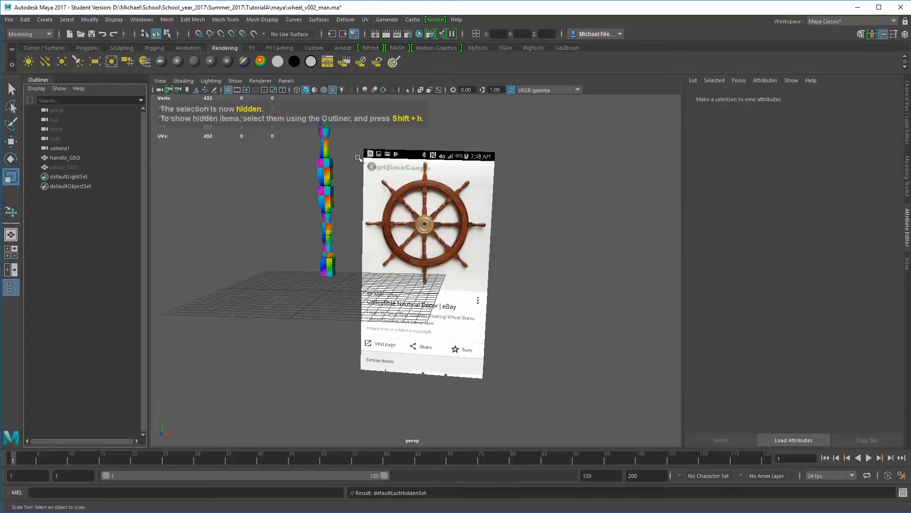
# Select handle_GEO and display its transform attributes in the Channel Box
pyautogui.click(65, 157)
pyautogui.keyDown('alt'); pyautogui.moveTo(285, 223); pyautogui.dragTo(302, 223); pyautogui.keyUp('alt')
pyautogui.keyDown('alt'); pyautogui.moveTo(302, 223); pyautogui.dragTo(343, 241, button='right'); pyautogui.keyUp('alt')
pyautogui.keyDown('alt'); pyautogui.moveTo(343, 240); pyautogui.dragTo(419, 303, button='middle'); pyautogui.keyUp('alt')
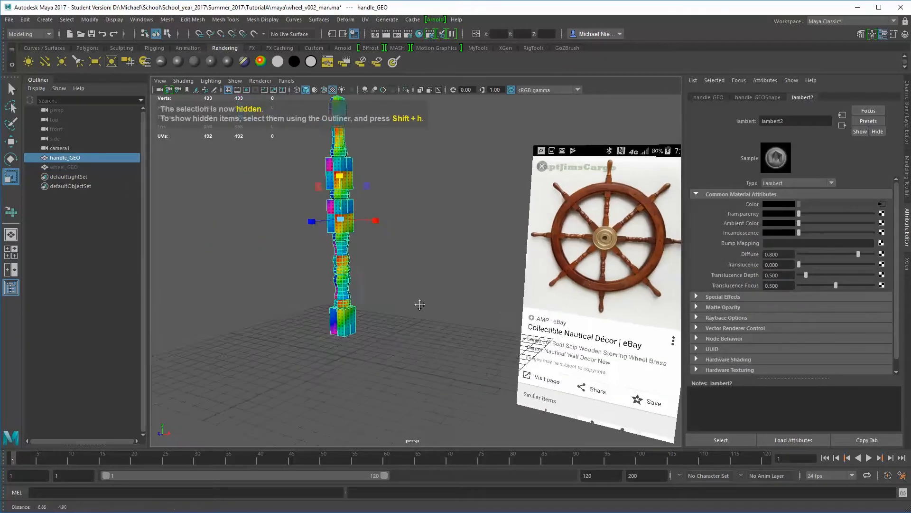
pyautogui.keyDown('alt'); pyautogui.moveTo(419, 303); pyautogui.dragTo(429, 284, button='right'); pyautogui.keyUp('alt')
pyautogui.keyDown('alt'); pyautogui.moveTo(429, 285); pyautogui.dragTo(437, 294, button='middle'); pyautogui.keyUp('alt')
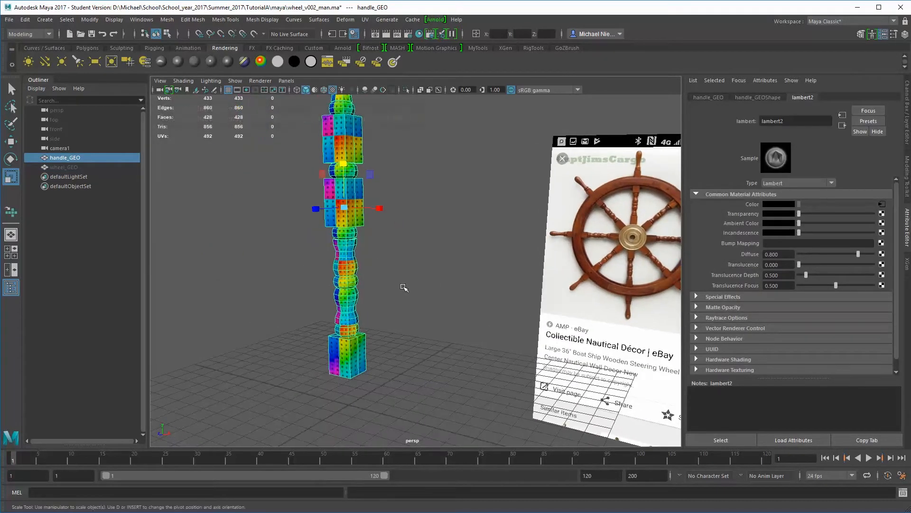
pyautogui.click(908, 119)
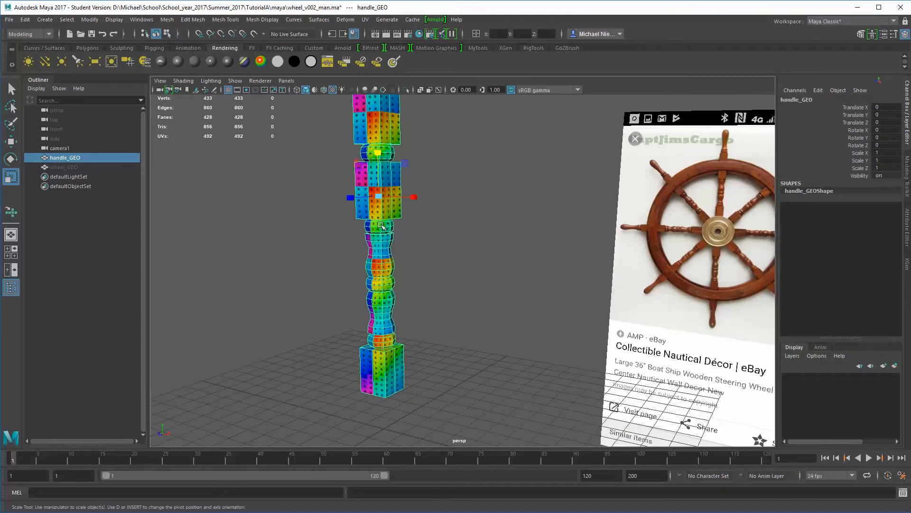
# Move the handle's pivot point down to the grid origin at the wheel's center, using grid snapping
pyautogui.keyDown('alt'); pyautogui.moveTo(383, 268); pyautogui.dragTo(367, 225, button='right'); pyautogui.keyUp('alt')
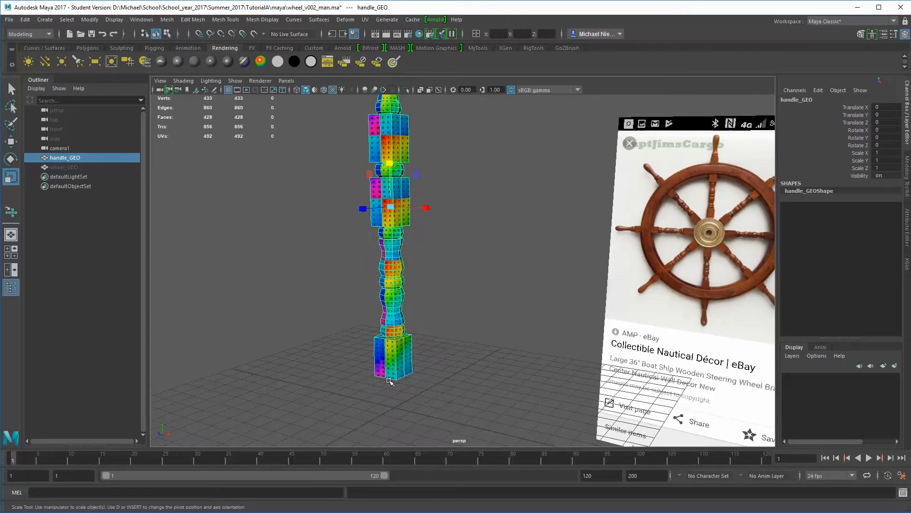
pyautogui.keyDown('alt'); pyautogui.moveTo(485, 375); pyautogui.dragTo(404, 289); pyautogui.keyUp('alt')
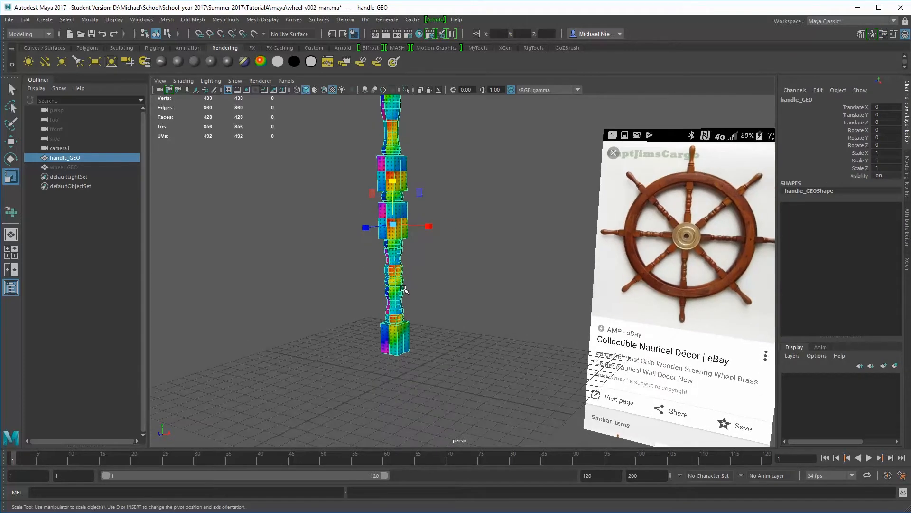
pyautogui.press('d')
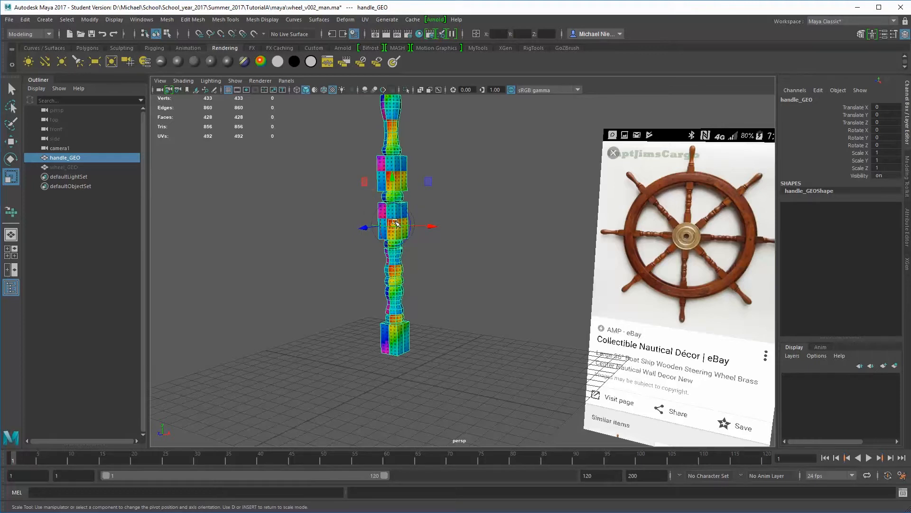
pyautogui.press('x')
pyautogui.moveTo(393, 224); pyautogui.dragTo(396, 377)
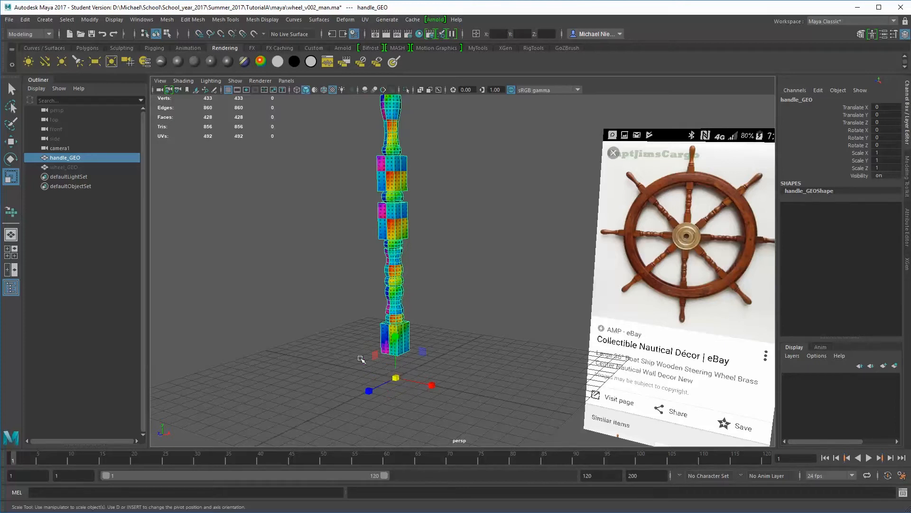
pyautogui.moveTo(362, 357)
pyautogui.keyDown('alt'); pyautogui.mouseDown()
pyautogui.moveTo(412, 357)
pyautogui.moveTo(367, 361)
pyautogui.mouseUp(); pyautogui.keyUp('alt')
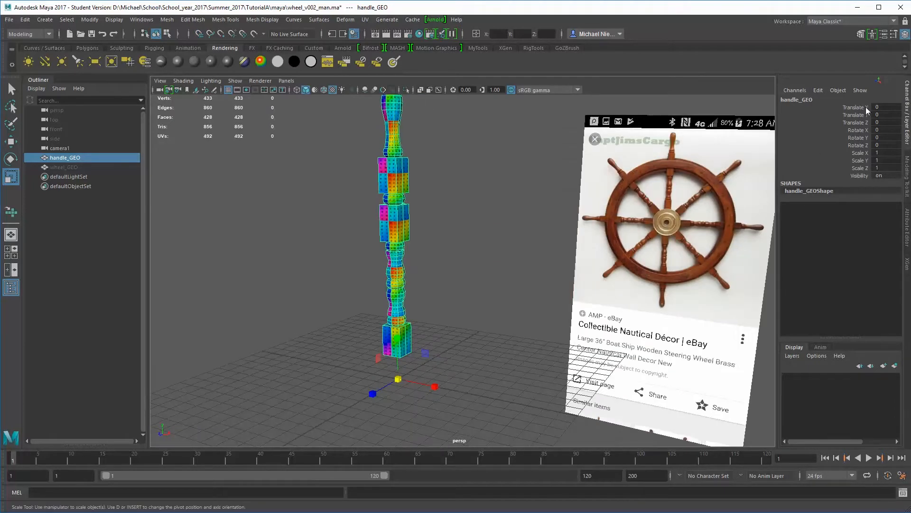
pyautogui.keyDown('alt'); pyautogui.moveTo(444, 266); pyautogui.dragTo(339, 243); pyautogui.keyUp('alt')
pyautogui.keyDown('alt'); pyautogui.moveTo(397, 295); pyautogui.dragTo(439, 274); pyautogui.keyUp('alt')
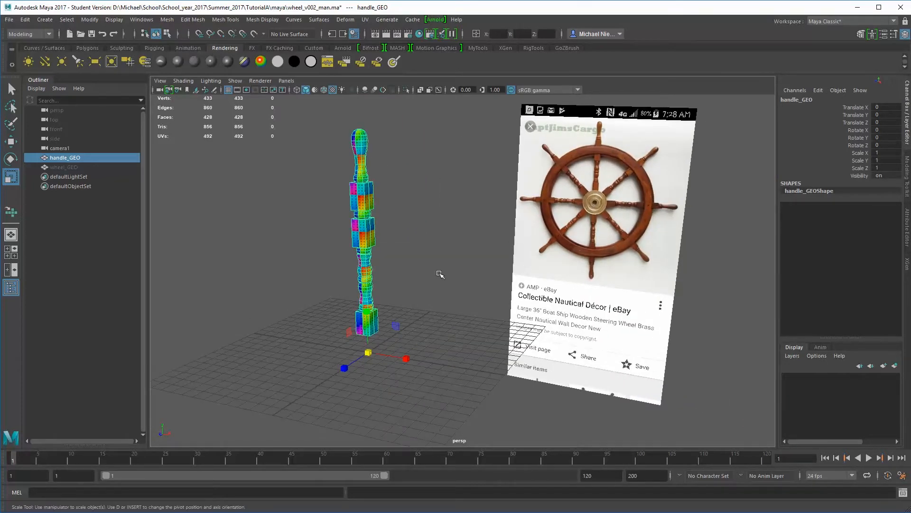
# Unhide wheel_GEO and switch the viewport to plain shaded display without textures, leaving nothing selected
pyautogui.click(70, 168)
pyautogui.hotkey('shift', 'h')
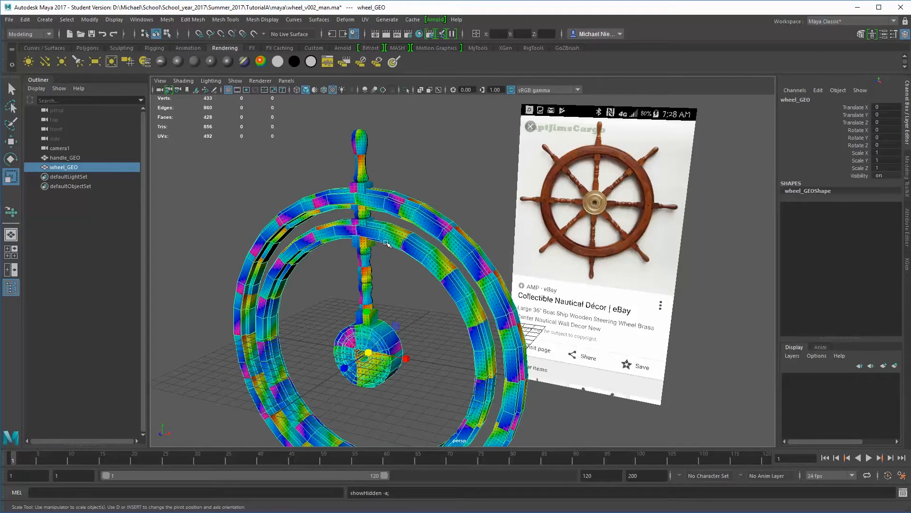
pyautogui.press('5')
pyautogui.keyDown('alt'); pyautogui.moveTo(404, 250); pyautogui.dragTo(377, 235, button='right'); pyautogui.keyUp('alt')
pyautogui.keyDown('alt'); pyautogui.moveTo(377, 234); pyautogui.dragTo(337, 172, button='middle'); pyautogui.keyUp('alt')
pyautogui.click(427, 150)
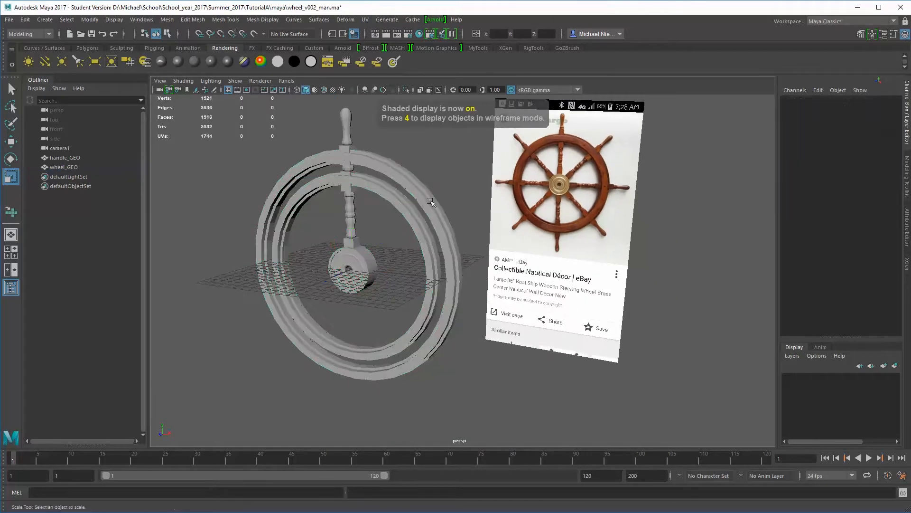
# Open the Duplicate Special options for the handle and set the X scale to 1
pyautogui.keyDown('alt'); pyautogui.moveTo(431, 201); pyautogui.dragTo(355, 153); pyautogui.keyUp('alt')
pyautogui.click(359, 178)
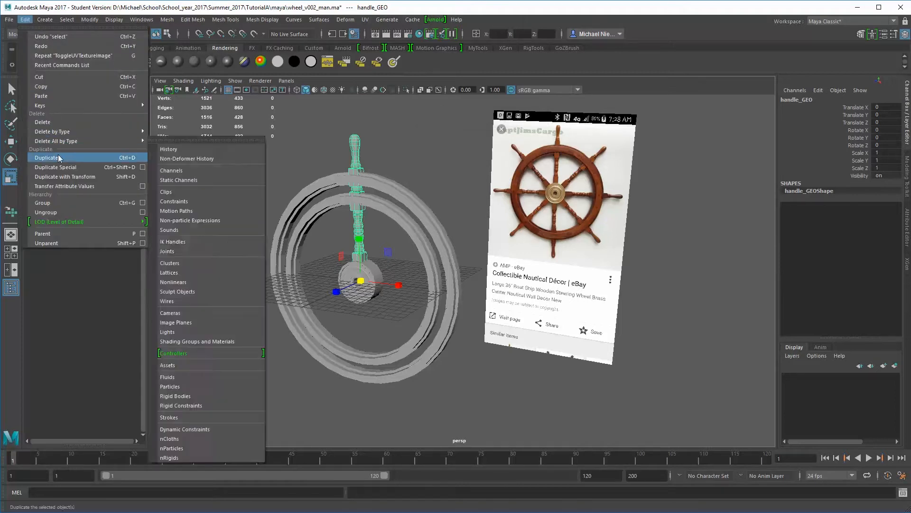
pyautogui.click(143, 167)
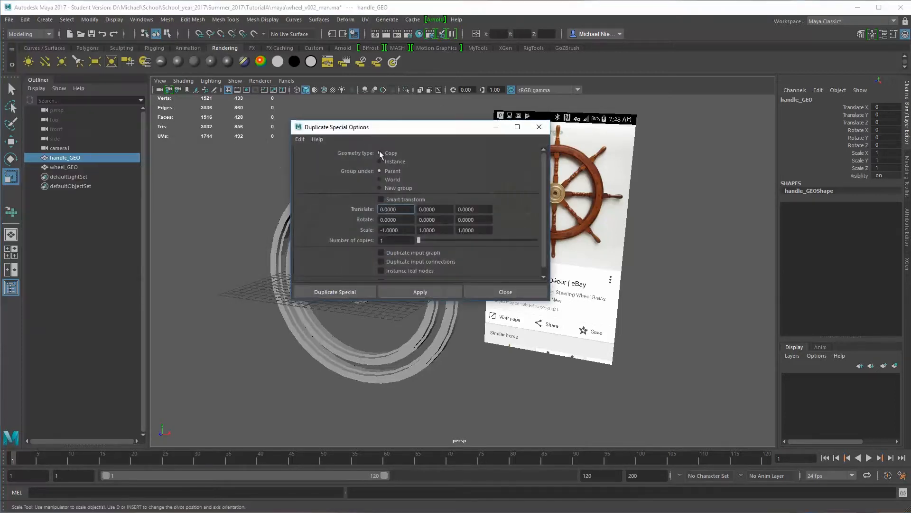
pyautogui.moveTo(389, 132); pyautogui.dragTo(620, 97)
pyautogui.click(625, 194)
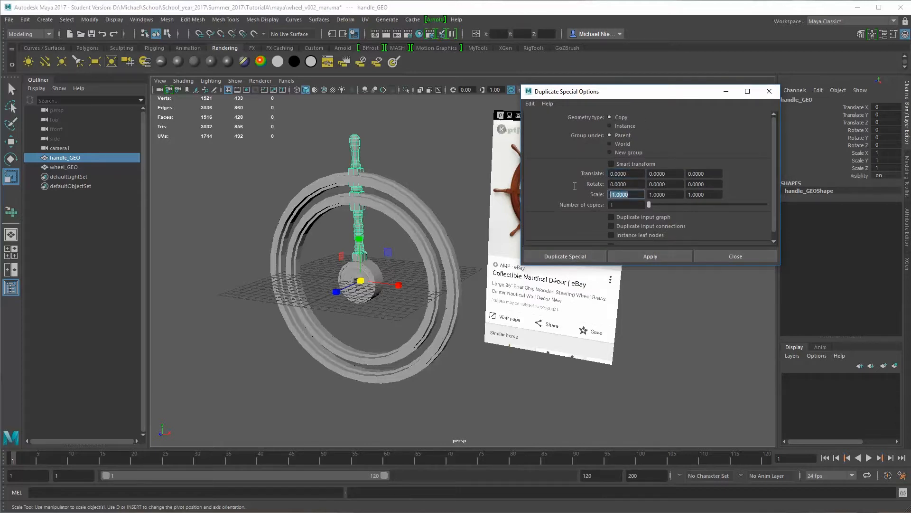
pyautogui.write('1')
pyautogui.press('Return')
# Duplicate the handle around the wheel with 9 copies rotated 36 degrees in Z, and clear the selection
pyautogui.click(707, 183)
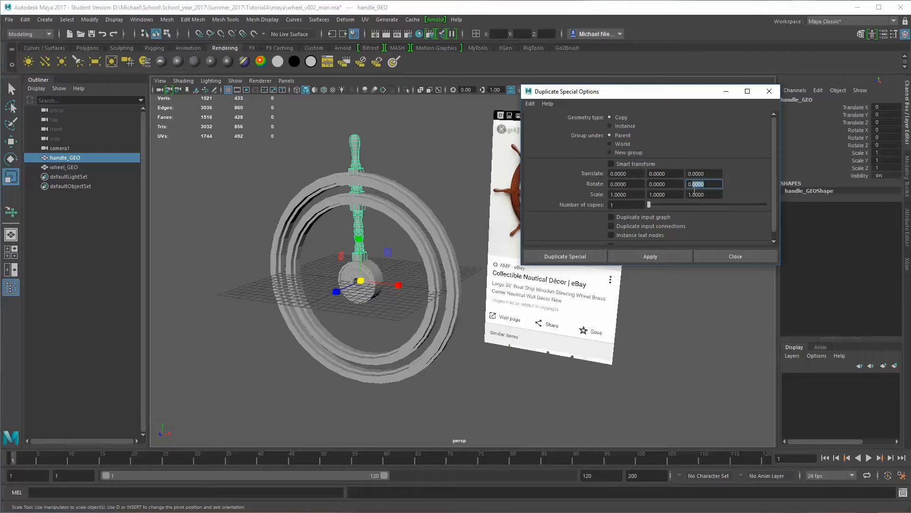
pyautogui.press('Return')
pyautogui.write('36')
pyautogui.press('Return')
pyautogui.click(623, 207)
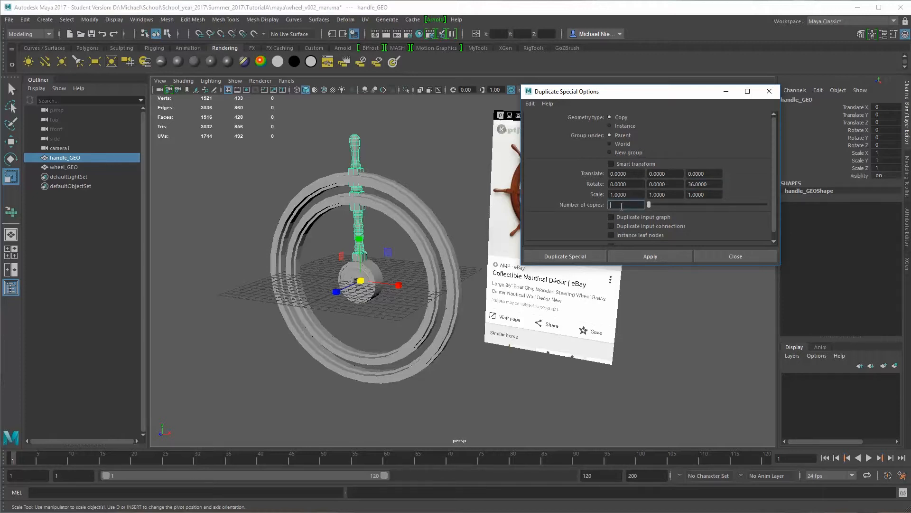
pyautogui.write('9')
pyautogui.press('Return')
pyautogui.click(594, 255)
pyautogui.moveTo(418, 288)
pyautogui.keyDown('alt'); pyautogui.mouseDown()
pyautogui.moveTo(431, 275)
pyautogui.moveTo(468, 268)
pyautogui.moveTo(415, 279)
pyautogui.mouseUp(); pyautogui.keyUp('alt')
pyautogui.scroll(-3, 410, 228)
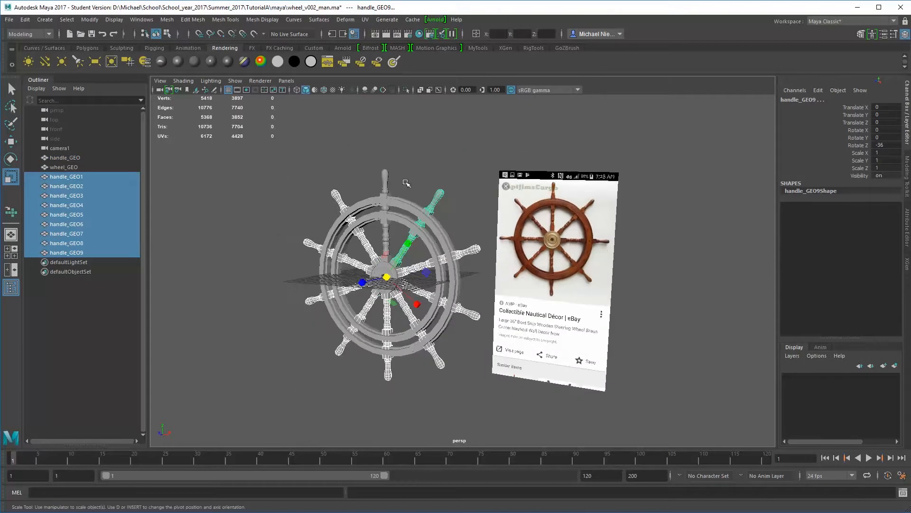
pyautogui.click(403, 166)
# Examine the wheel with its duplicated handles from several angles, comparing it with the reference image
pyautogui.keyDown('alt'); pyautogui.moveTo(403, 166); pyautogui.dragTo(361, 223); pyautogui.keyUp('alt')
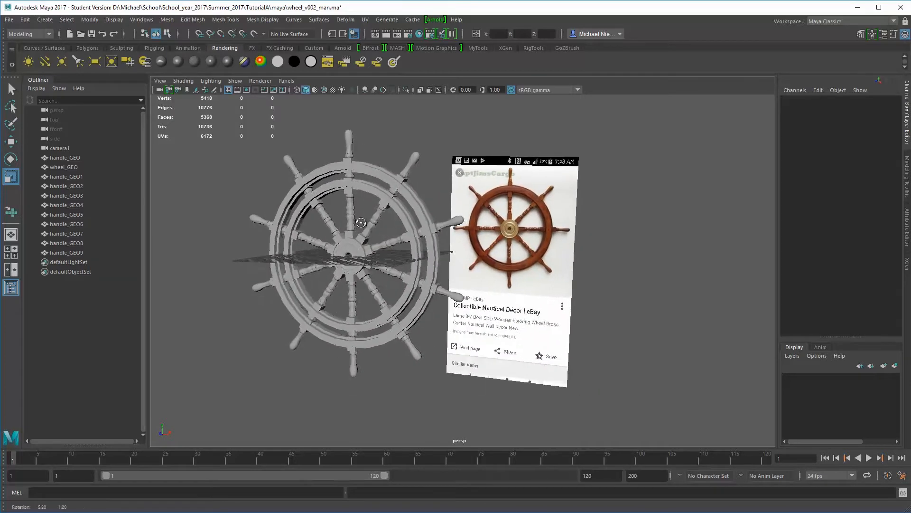
pyautogui.keyDown('alt'); pyautogui.moveTo(375, 222); pyautogui.dragTo(331, 212, button='middle'); pyautogui.keyUp('alt')
pyautogui.keyDown('alt'); pyautogui.moveTo(332, 212); pyautogui.dragTo(339, 176, button='right'); pyautogui.keyUp('alt')
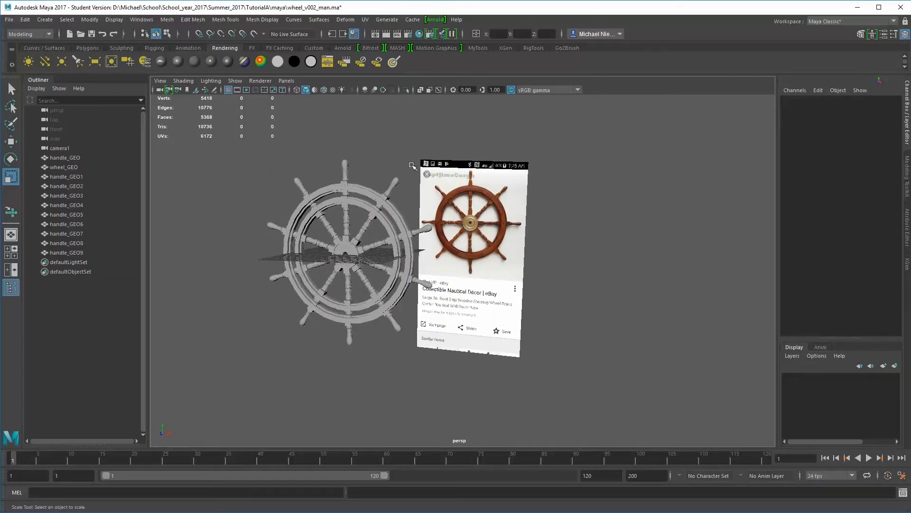
pyautogui.keyDown('alt'); pyautogui.moveTo(446, 191); pyautogui.dragTo(382, 187, button='middle'); pyautogui.keyUp('alt')
pyautogui.keyDown('alt'); pyautogui.moveTo(363, 165); pyautogui.dragTo(371, 159); pyautogui.keyUp('alt')
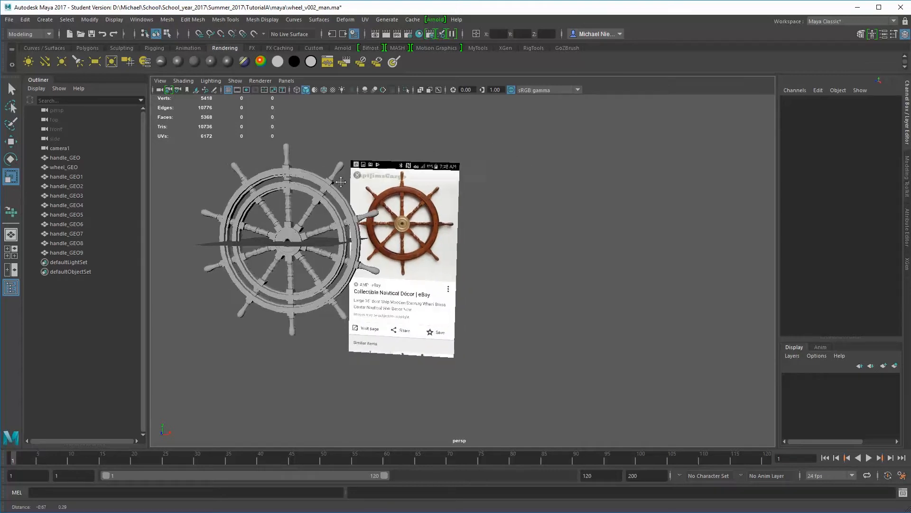
pyautogui.keyDown('alt'); pyautogui.moveTo(371, 158); pyautogui.dragTo(354, 194, button='right'); pyautogui.keyUp('alt')
pyautogui.keyDown('alt'); pyautogui.moveTo(289, 194); pyautogui.dragTo(361, 207, button='middle'); pyautogui.keyUp('alt')
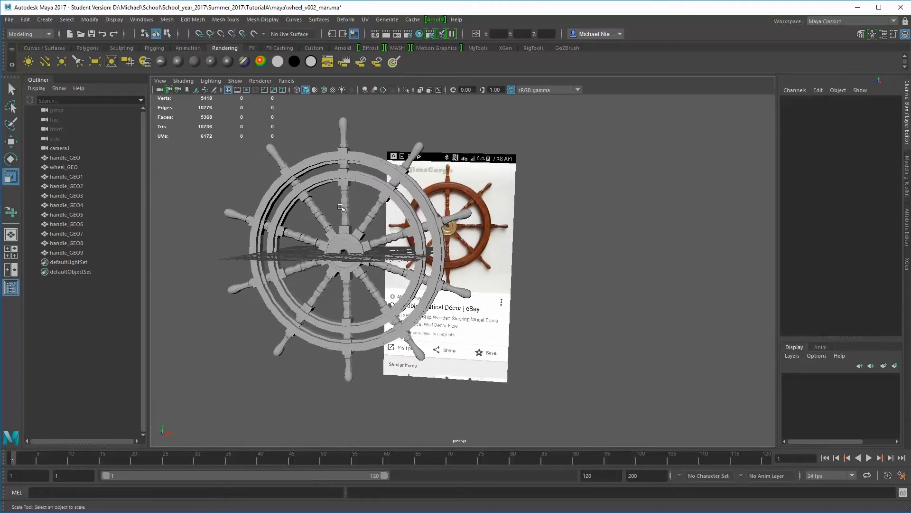
pyautogui.scroll(-2, 351, 209)
pyautogui.keyDown('alt'); pyautogui.moveTo(303, 199); pyautogui.dragTo(276, 189); pyautogui.keyUp('alt')
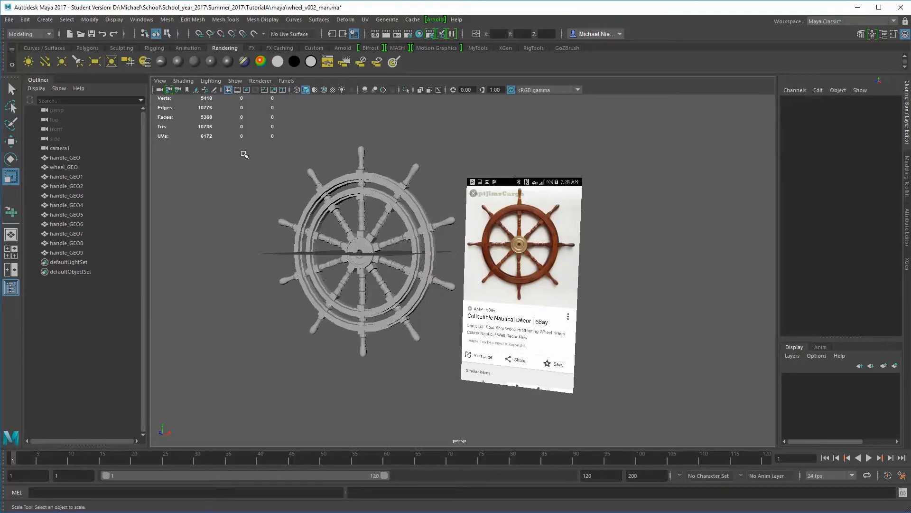
# Preview the wheel and all handles with smooth mesh display, return them to the unsmoothed display and deselect everything
pyautogui.moveTo(243, 151); pyautogui.dragTo(477, 383)
pyautogui.press('3')
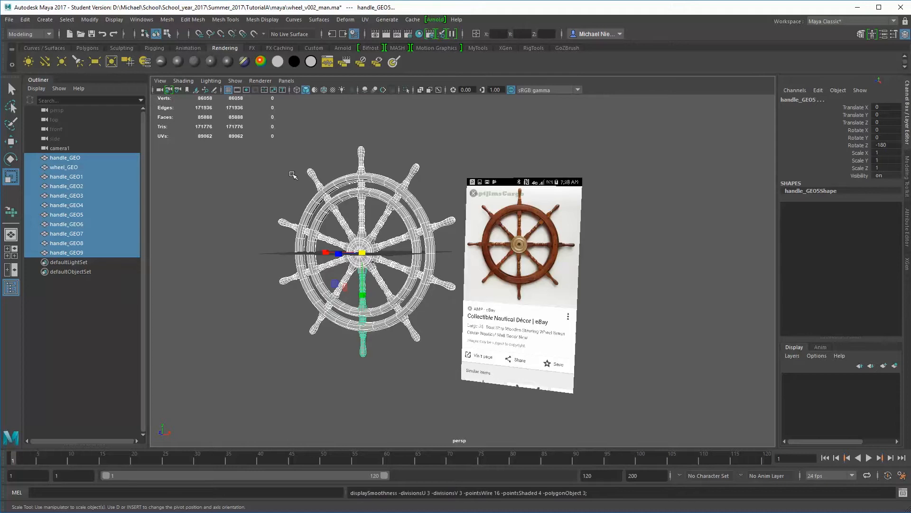
pyautogui.click(283, 181)
pyautogui.moveTo(256, 215)
pyautogui.keyDown('alt'); pyautogui.mouseDown()
pyautogui.moveTo(276, 216)
pyautogui.moveTo(242, 216)
pyautogui.moveTo(280, 214)
pyautogui.moveTo(250, 218)
pyautogui.mouseUp(); pyautogui.keyUp('alt')
pyautogui.keyDown('alt'); pyautogui.moveTo(250, 217); pyautogui.dragTo(280, 184, button='right'); pyautogui.keyUp('alt')
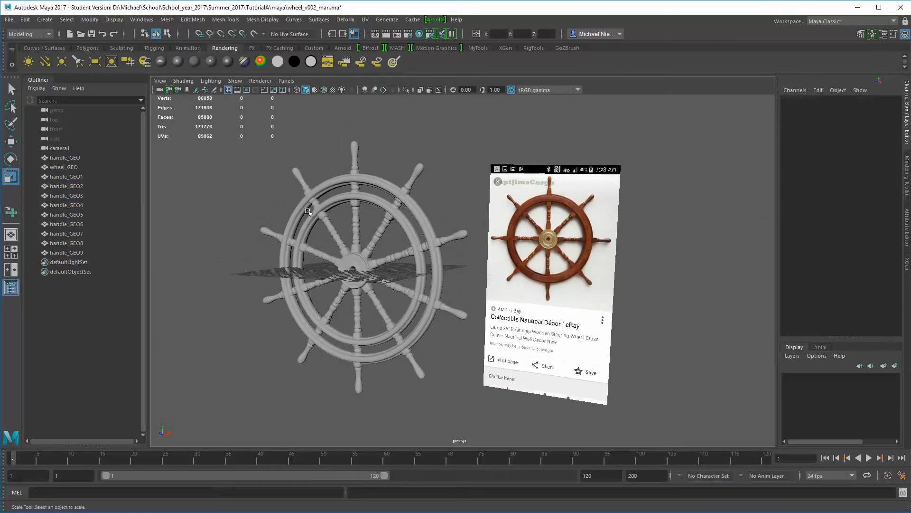
pyautogui.moveTo(264, 168); pyautogui.dragTo(433, 372)
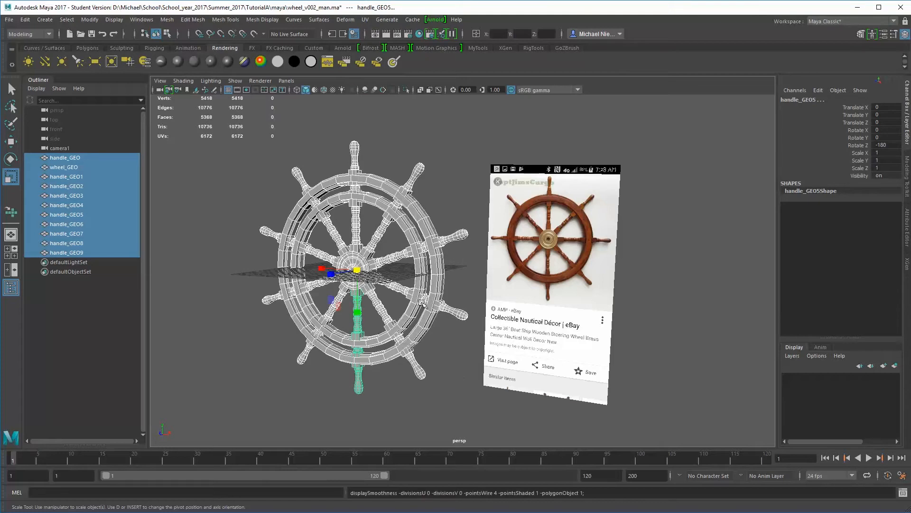
pyautogui.click(342, 220)
pyautogui.keyDown('alt'); pyautogui.moveTo(342, 219); pyautogui.dragTo(336, 206); pyautogui.keyUp('alt')
pyautogui.keyDown('alt'); pyautogui.moveTo(336, 207); pyautogui.dragTo(298, 195, button='middle'); pyautogui.keyUp('alt')
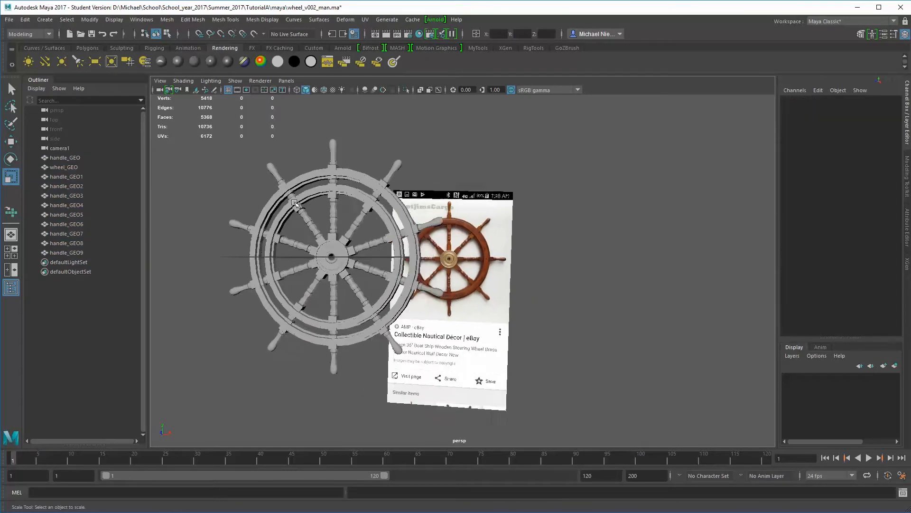
pyautogui.keyDown('alt'); pyautogui.moveTo(298, 195); pyautogui.dragTo(297, 204); pyautogui.keyUp('alt')
pyautogui.keyDown('alt'); pyautogui.moveTo(298, 204); pyautogui.dragTo(288, 205, button='middle'); pyautogui.keyUp('alt')
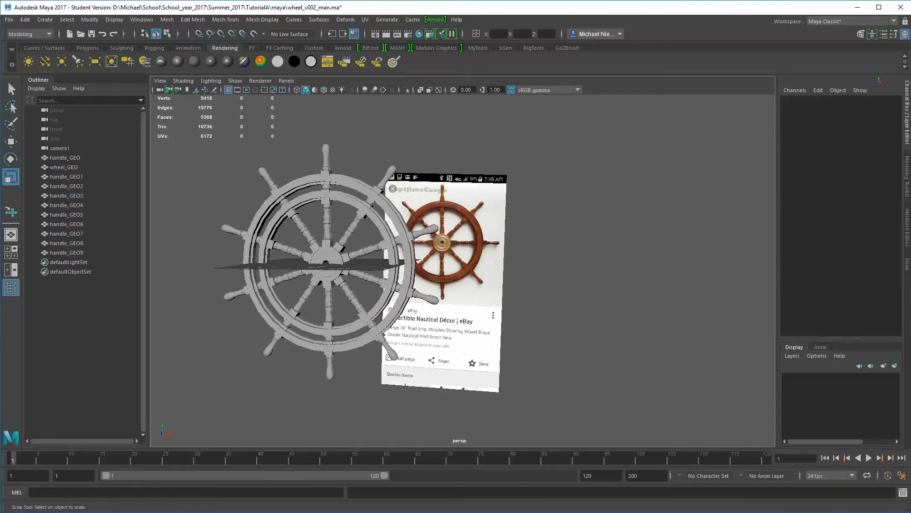
# Place the UV Editor beside the object list and view the UVs of all wheel parts, followed by those of handle_GEO1
pyautogui.moveTo(805, 173); pyautogui.dragTo(363, 51)
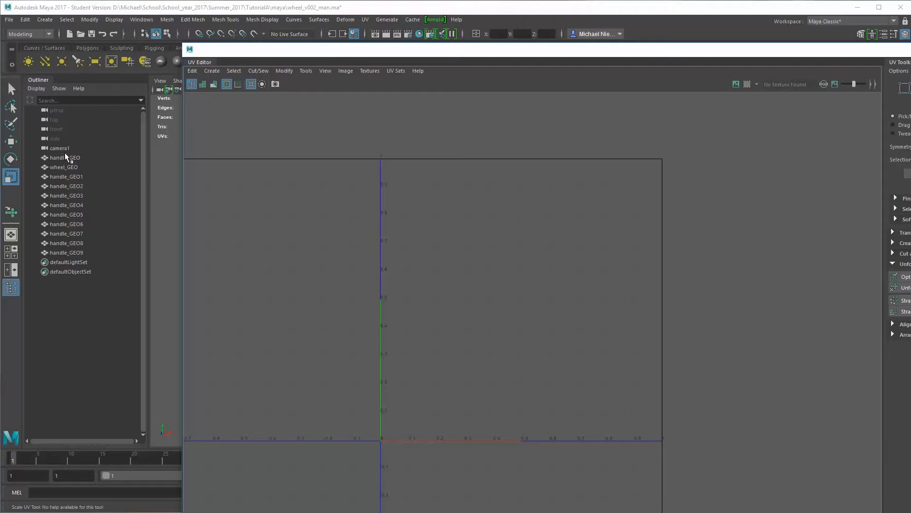
pyautogui.moveTo(57, 160); pyautogui.dragTo(75, 252)
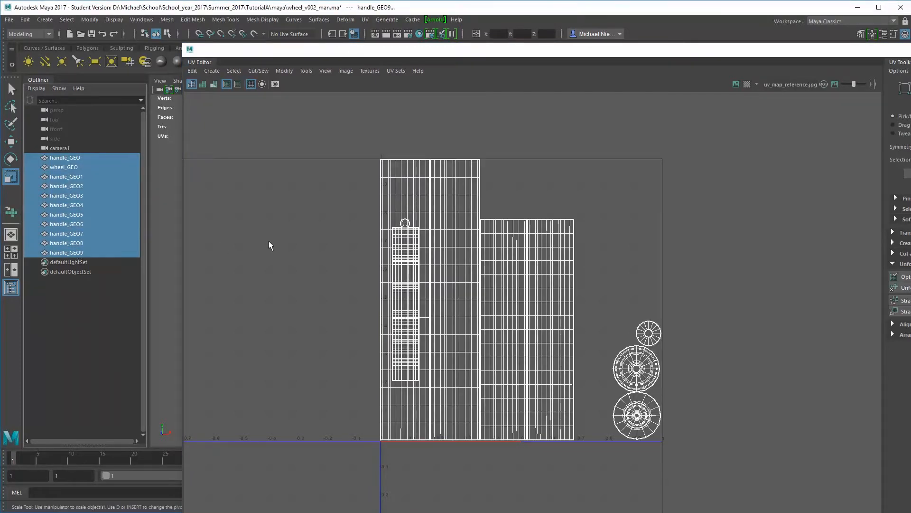
pyautogui.click(81, 177)
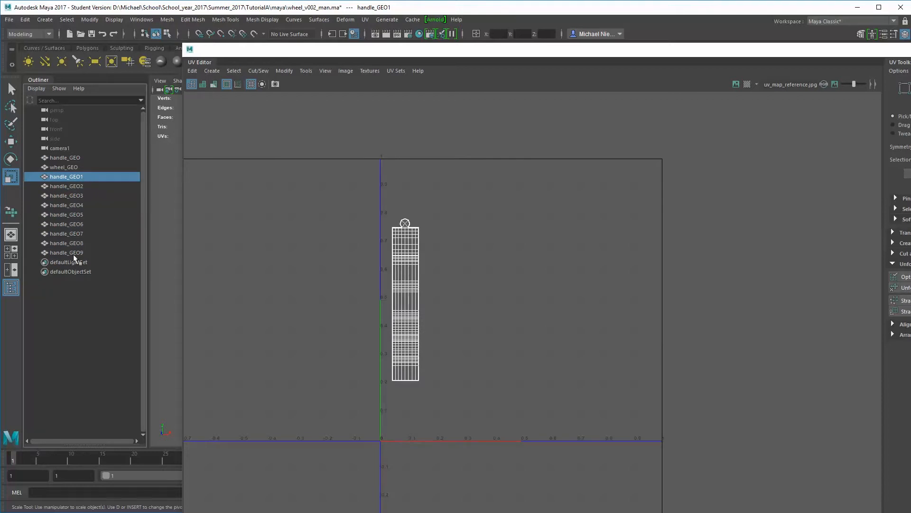
pyautogui.moveTo(407, 231); pyautogui.dragTo(457, 231, button='right')
pyautogui.moveTo(494, 444); pyautogui.dragTo(495, 444)
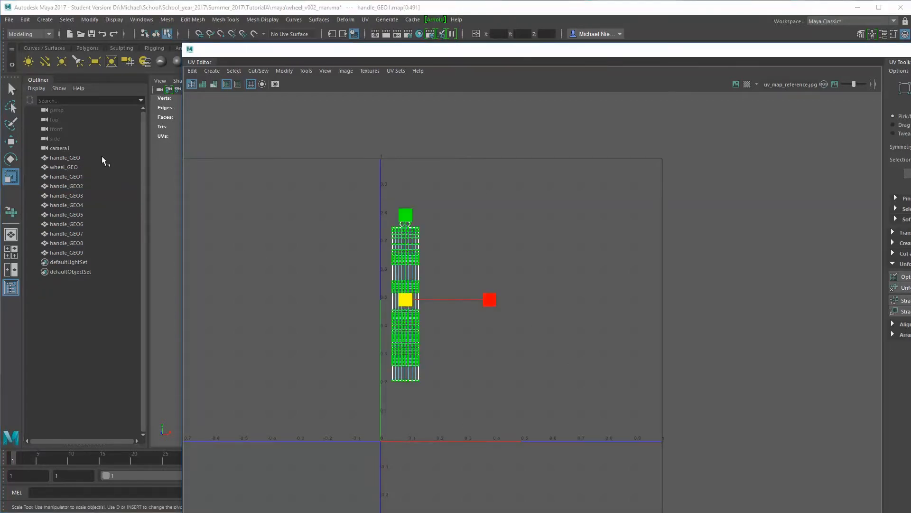
# Group the wheel and all handles together and expand the group to list its members
pyautogui.click(61, 159)
pyautogui.moveTo(70, 159); pyautogui.dragTo(78, 252)
pyautogui.hotkey('ctrl', 'g')
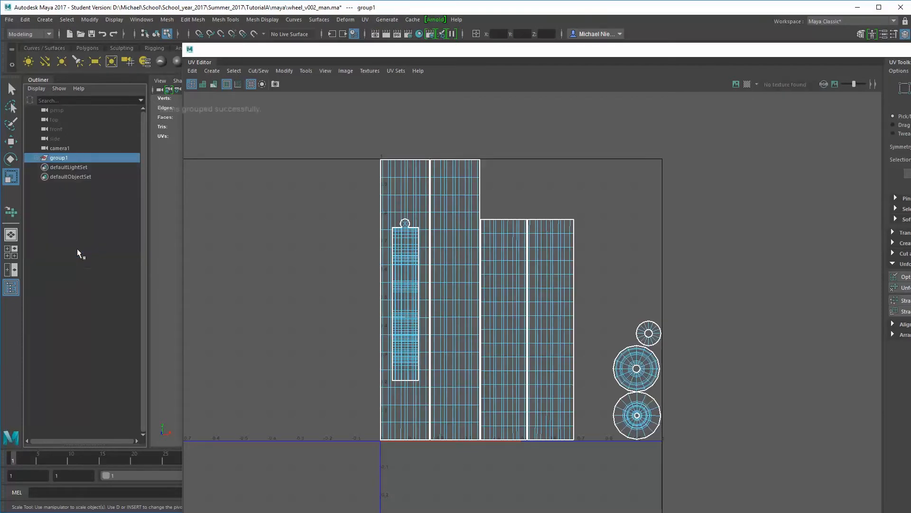
pyautogui.click(36, 159)
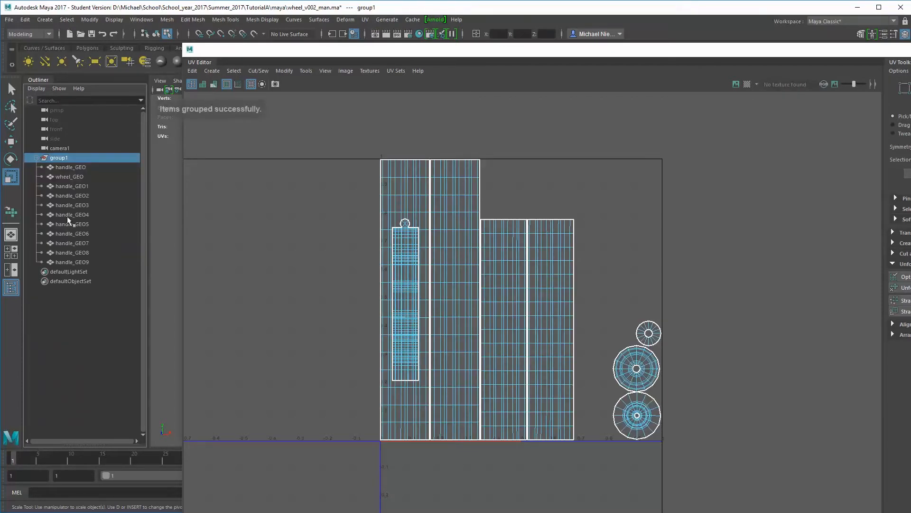
# Move the UVs of handle_GEO1 off the stacked handle UVs to the free space beside the shorter wheel strips
pyautogui.click(70, 191)
pyautogui.click(70, 186)
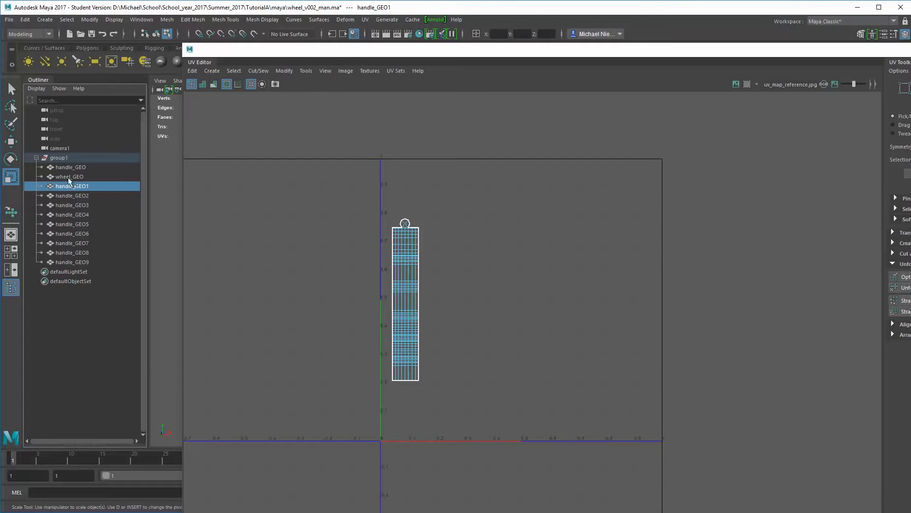
pyautogui.click(64, 160)
pyautogui.click(69, 186)
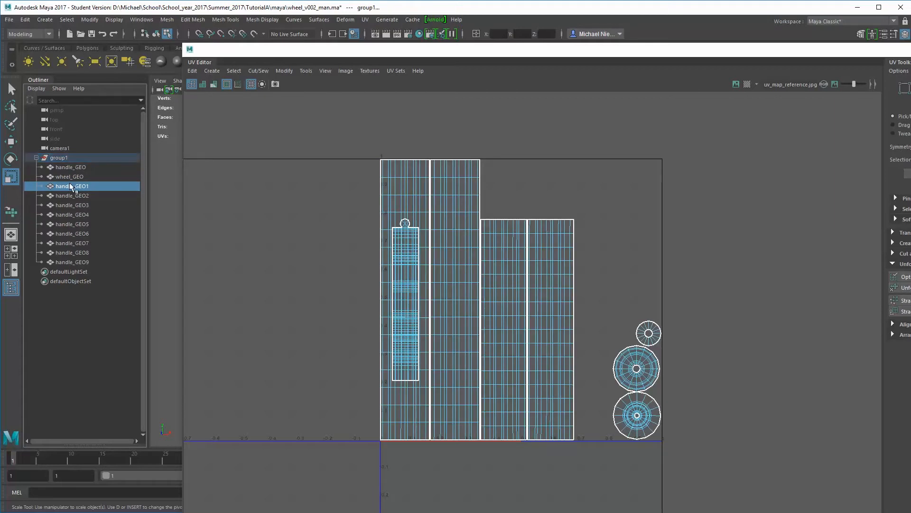
pyautogui.moveTo(407, 249); pyautogui.dragTo(458, 252, button='right')
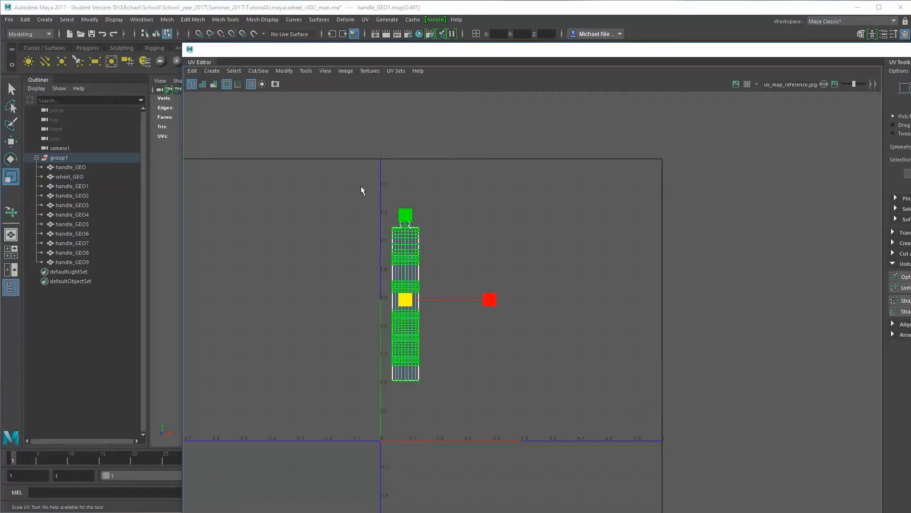
pyautogui.moveTo(362, 188); pyautogui.dragTo(484, 433)
pyautogui.click(61, 157)
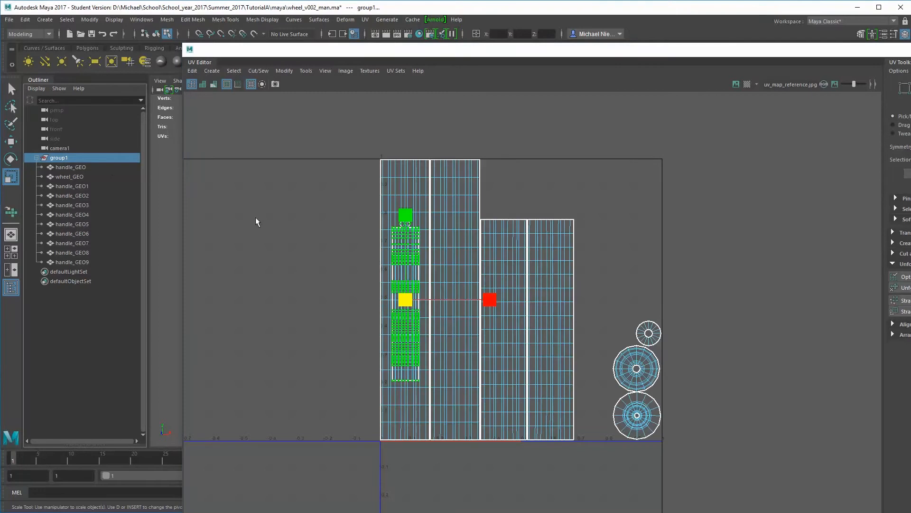
pyautogui.press('w')
pyautogui.moveTo(405, 299); pyautogui.dragTo(593, 355)
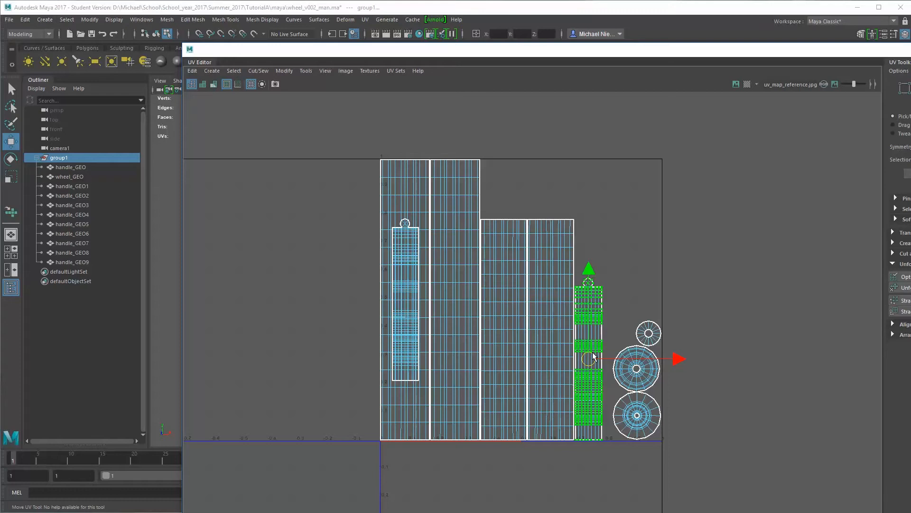
pyautogui.click(676, 329)
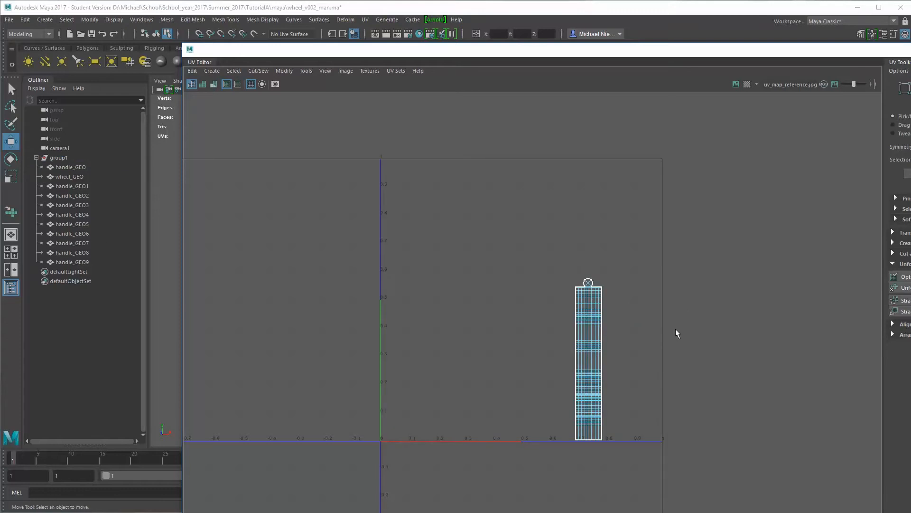
# Select the UVs of the wheel and all handles and scale them down uniformly within the UV square
pyautogui.click(58, 158)
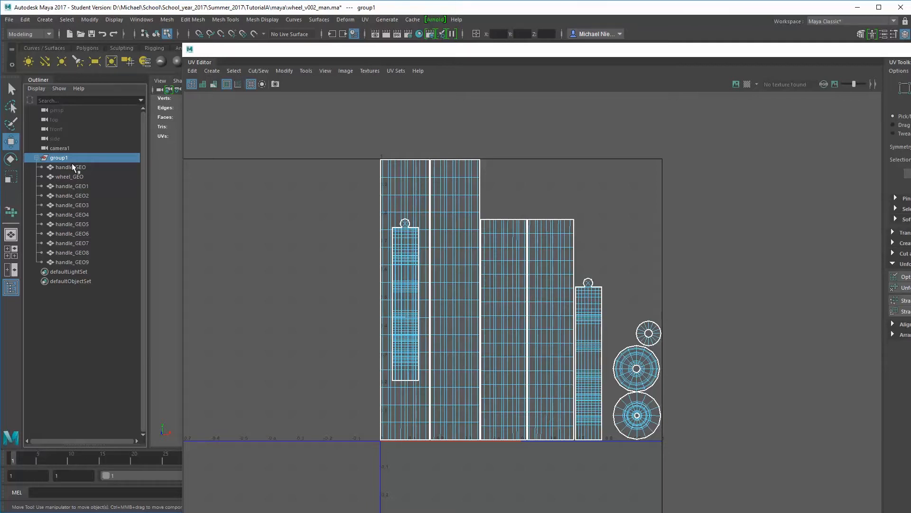
pyautogui.moveTo(71, 164); pyautogui.dragTo(76, 262)
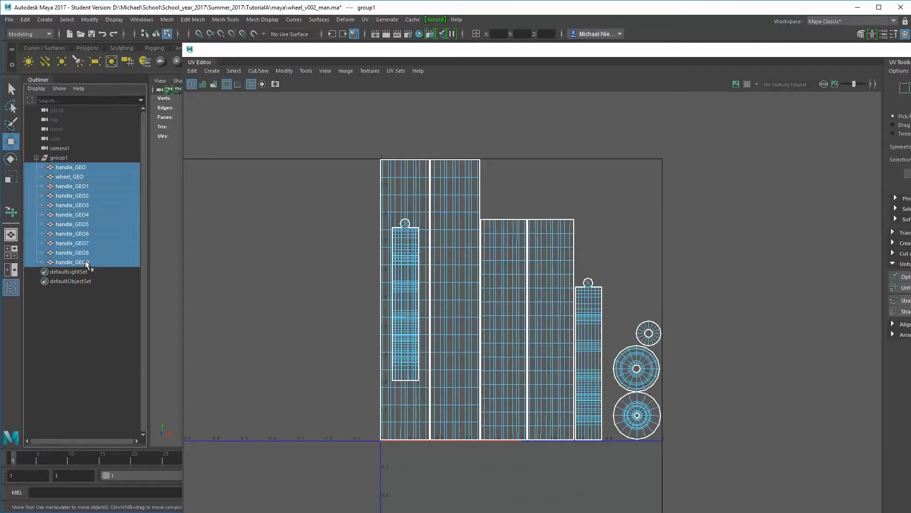
pyautogui.moveTo(486, 267); pyautogui.dragTo(543, 269, button='right')
pyautogui.moveTo(348, 135); pyautogui.dragTo(776, 512)
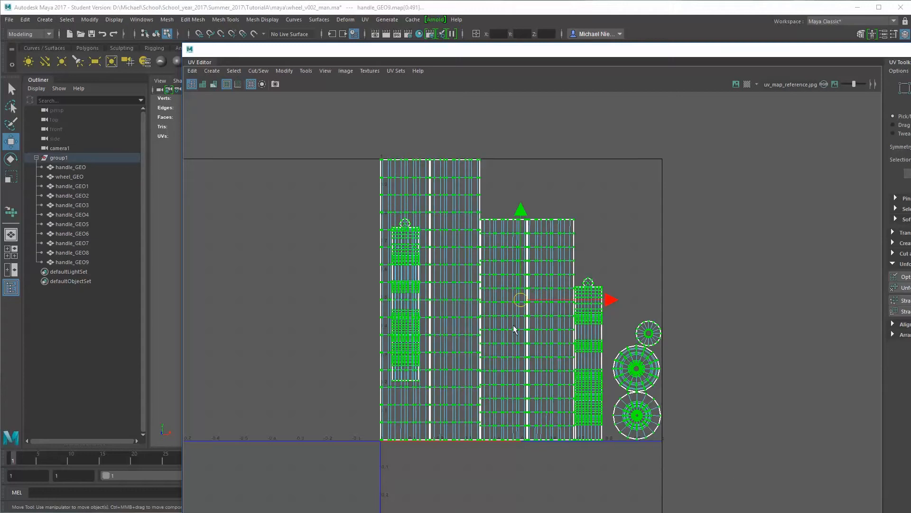
pyautogui.press('r')
pyautogui.moveTo(524, 296); pyautogui.dragTo(492, 326)
# Move the wheel's three round UV shells above the tall strips, aligned near the left edge of the UV square
pyautogui.press('w')
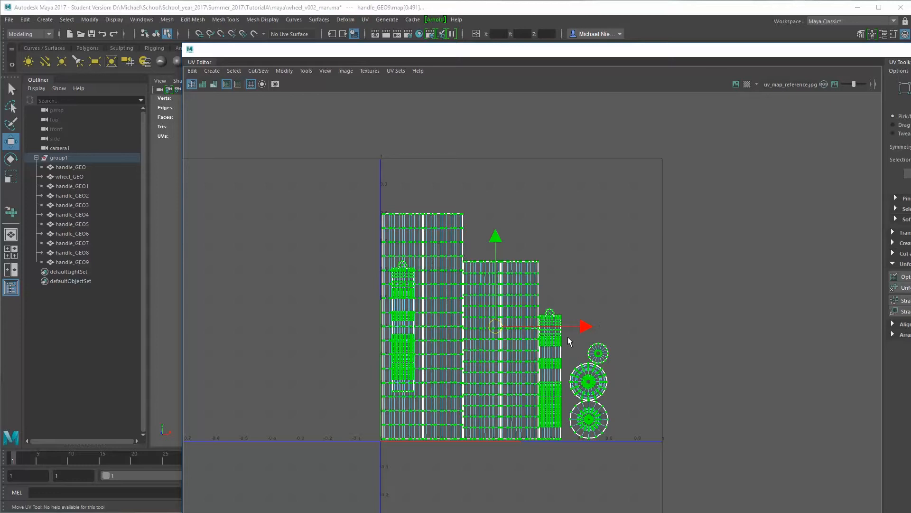
pyautogui.moveTo(566, 334); pyautogui.dragTo(750, 511)
pyautogui.moveTo(583, 391); pyautogui.dragTo(396, 150)
pyautogui.keyDown('alt'); pyautogui.moveTo(402, 156); pyautogui.dragTo(681, 271, button='right'); pyautogui.keyUp('alt')
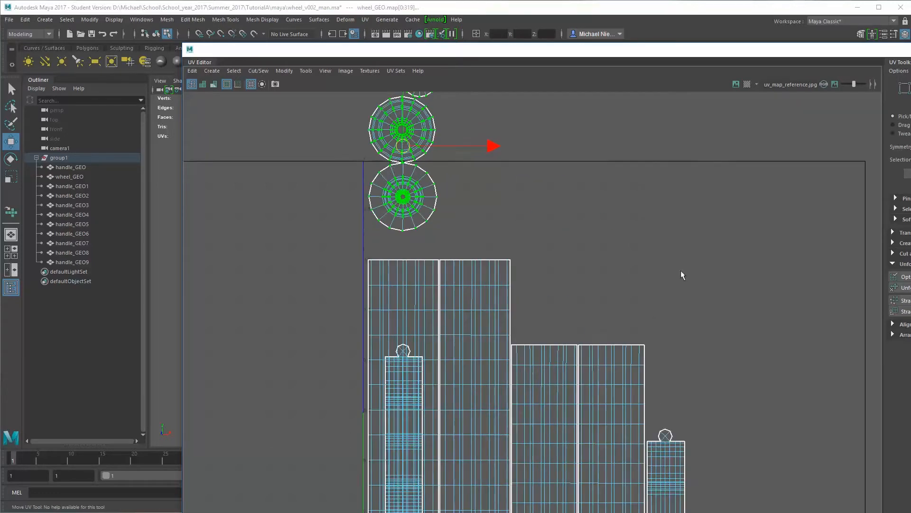
pyautogui.keyDown('alt'); pyautogui.moveTo(418, 181); pyautogui.dragTo(520, 249, button='right'); pyautogui.keyUp('alt')
pyautogui.moveTo(433, 155); pyautogui.dragTo(430, 155)
pyautogui.keyDown('alt'); pyautogui.moveTo(428, 155); pyautogui.dragTo(440, 225, button='middle'); pyautogui.keyUp('alt')
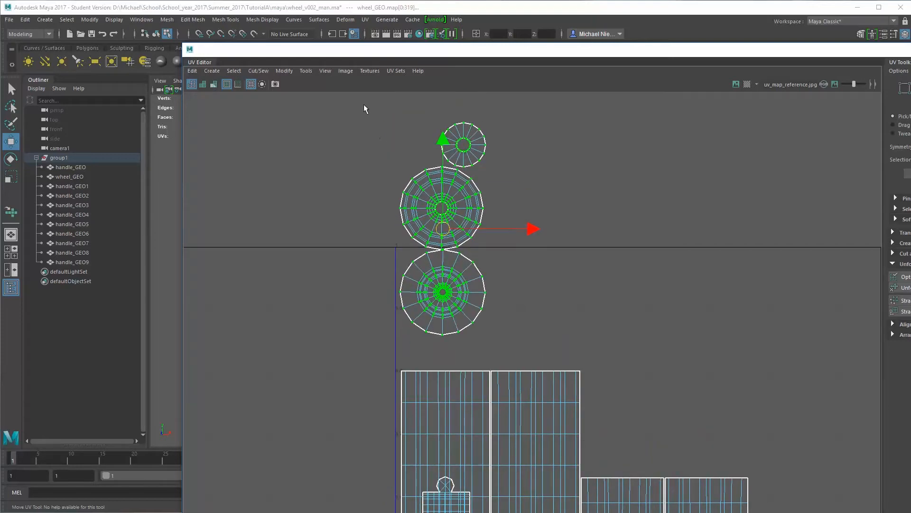
# Move the medium and small round shells down beside the largest round shell, just above the tall strips
pyautogui.moveTo(365, 104); pyautogui.dragTo(532, 304)
pyautogui.keyDown('ctrl'); pyautogui.rightClick(465, 191); pyautogui.keyUp('ctrl')
pyautogui.click(506, 208)
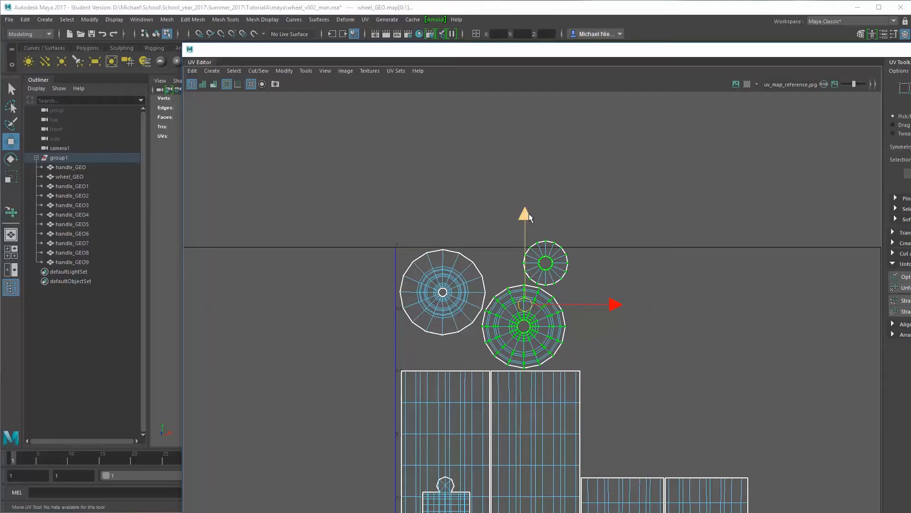
# Move the smallest round shell into the gap below the two larger ones and scale it down to fit
pyautogui.moveTo(527, 214); pyautogui.dragTo(575, 265)
pyautogui.hotkey('ctrl', 'z')
pyautogui.moveTo(598, 214); pyautogui.dragTo(544, 259)
pyautogui.moveTo(552, 267)
pyautogui.keyDown('ctrl'); pyautogui.mouseDown(button='right')
pyautogui.moveTo(574, 278)
pyautogui.moveTo(569, 266)
pyautogui.mouseUp(button='right'); pyautogui.keyUp('ctrl')
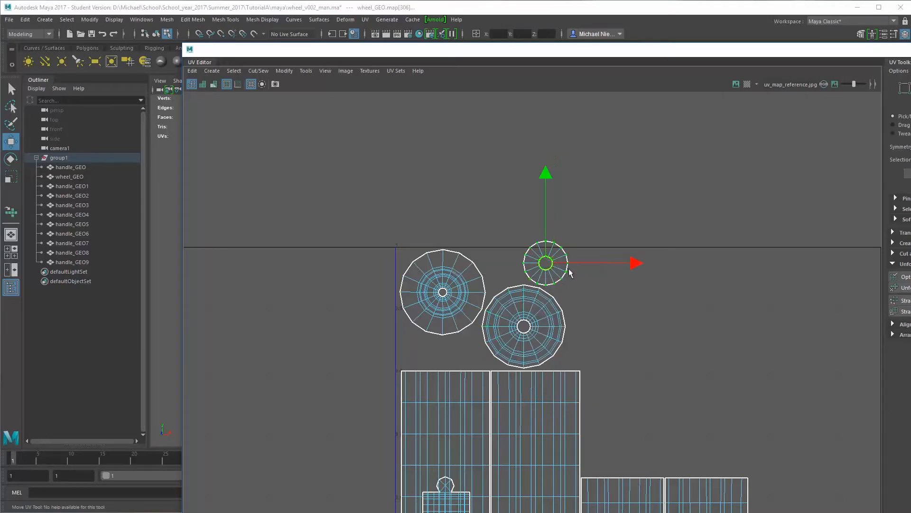
pyautogui.moveTo(546, 265); pyautogui.dragTo(467, 344)
pyautogui.press('r')
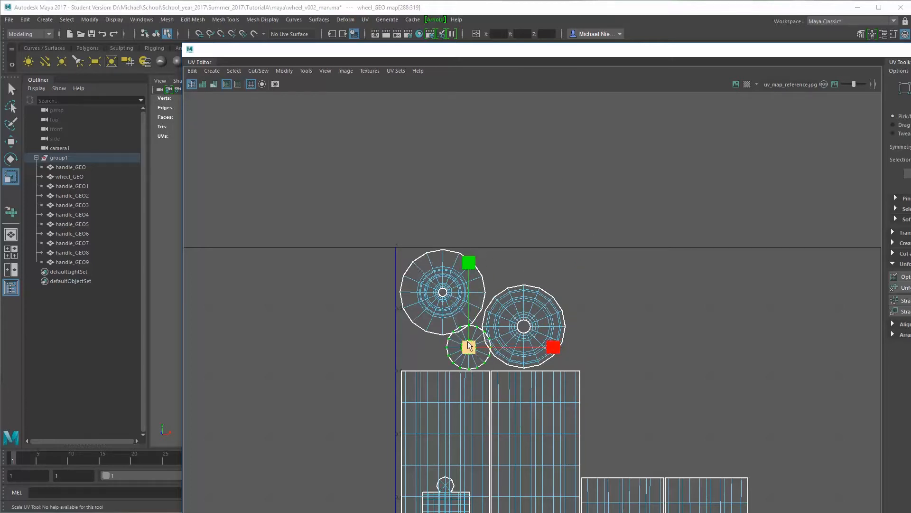
pyautogui.moveTo(476, 345)
pyautogui.mouseDown()
pyautogui.moveTo(454, 344)
pyautogui.moveTo(468, 351)
pyautogui.mouseUp()
pyautogui.press('w')
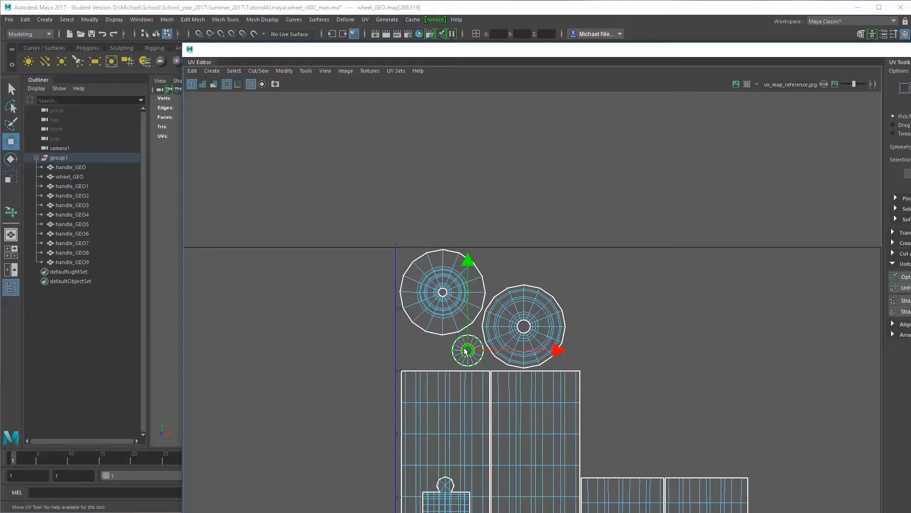
pyautogui.click(625, 237)
# Move the UVs of handle_GEO2 directly beside the handle_GEO1 shell, aligned at the same height
pyautogui.scroll(-2, 626, 316)
pyautogui.scroll(-1, 624, 305)
pyautogui.scroll(-2, 377, 228)
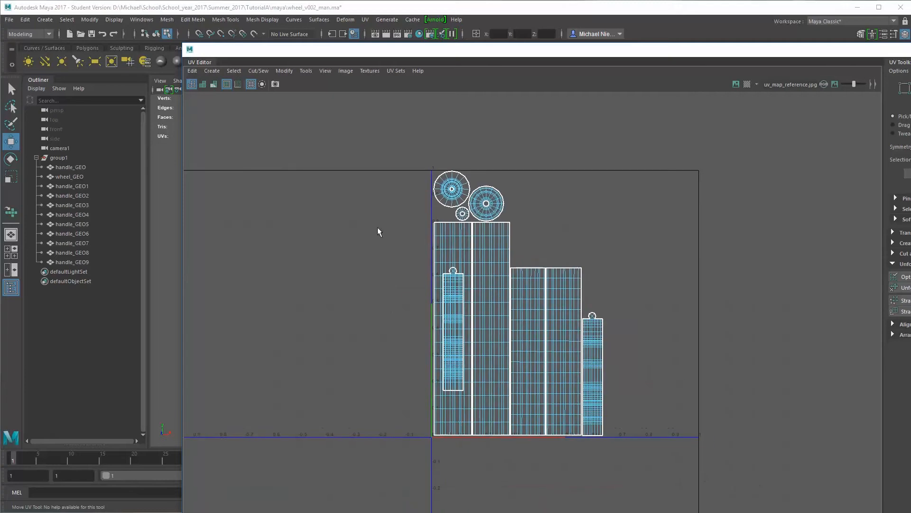
pyautogui.click(74, 194)
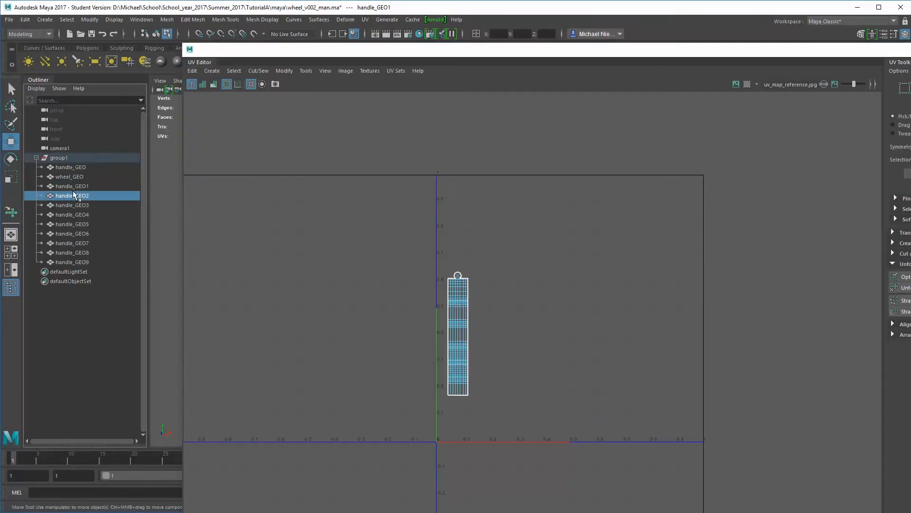
pyautogui.moveTo(463, 313); pyautogui.dragTo(502, 314, button='right')
pyautogui.moveTo(404, 247); pyautogui.dragTo(597, 451)
pyautogui.click(105, 158)
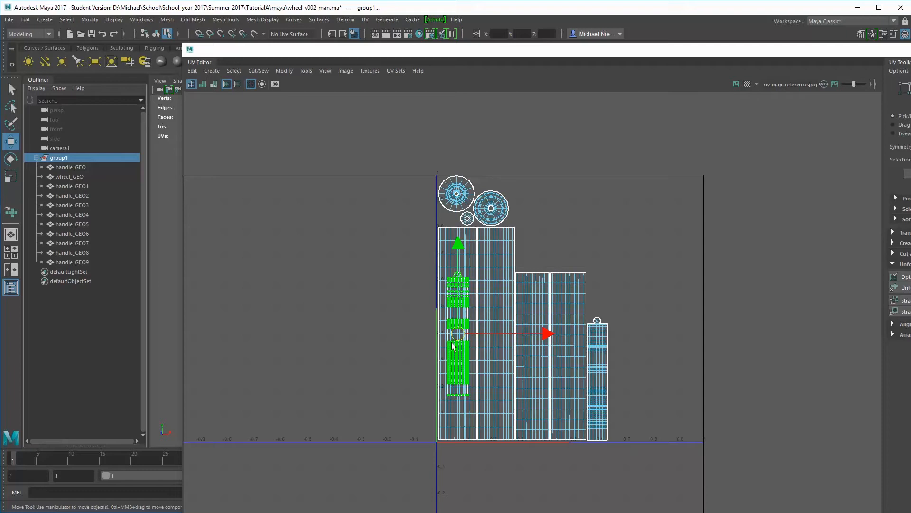
pyautogui.moveTo(451, 341); pyautogui.dragTo(621, 383)
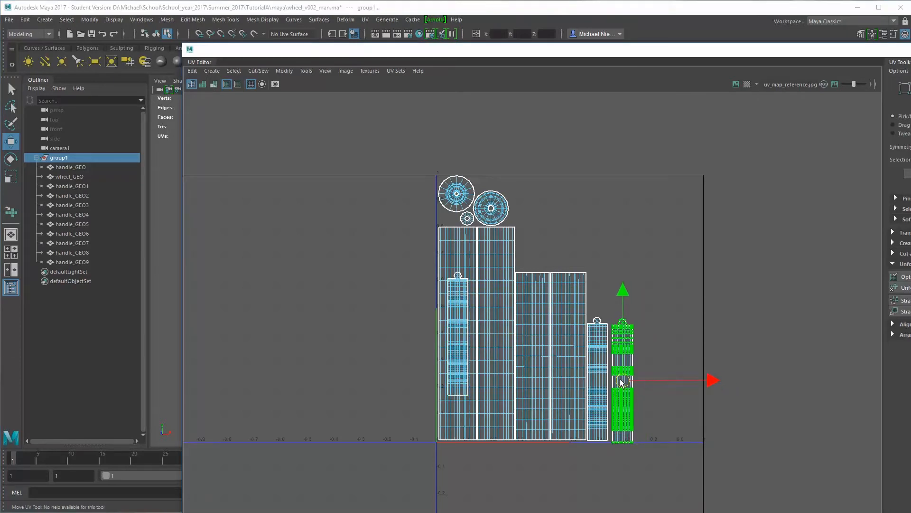
pyautogui.scroll(8, 621, 383)
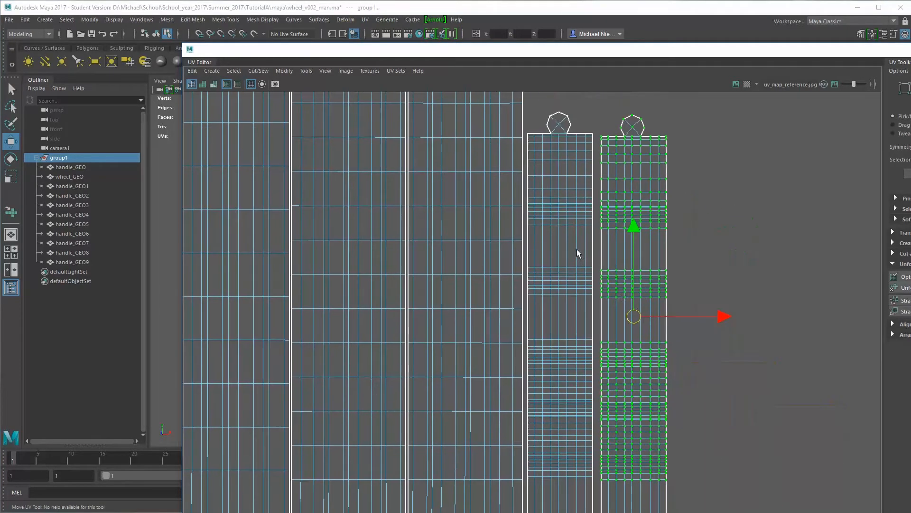
pyautogui.moveTo(638, 315); pyautogui.dragTo(632, 313)
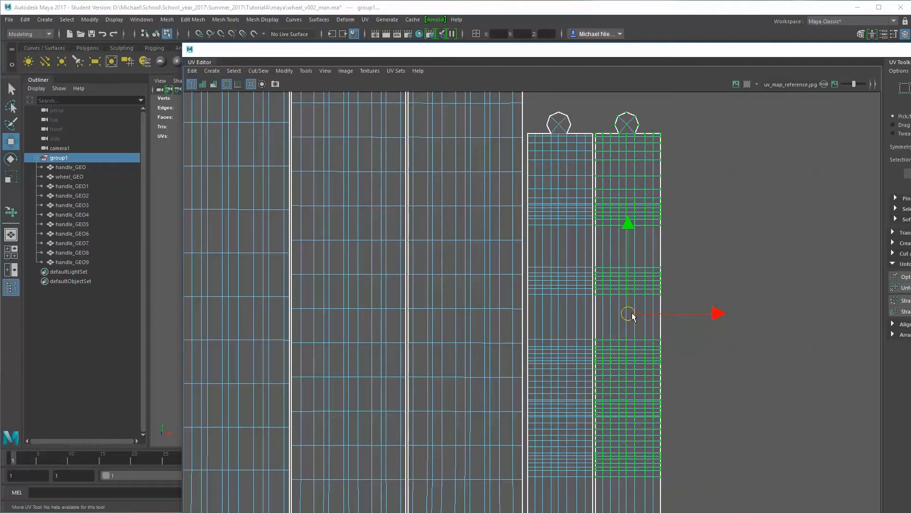
pyautogui.scroll(-10, 531, 254)
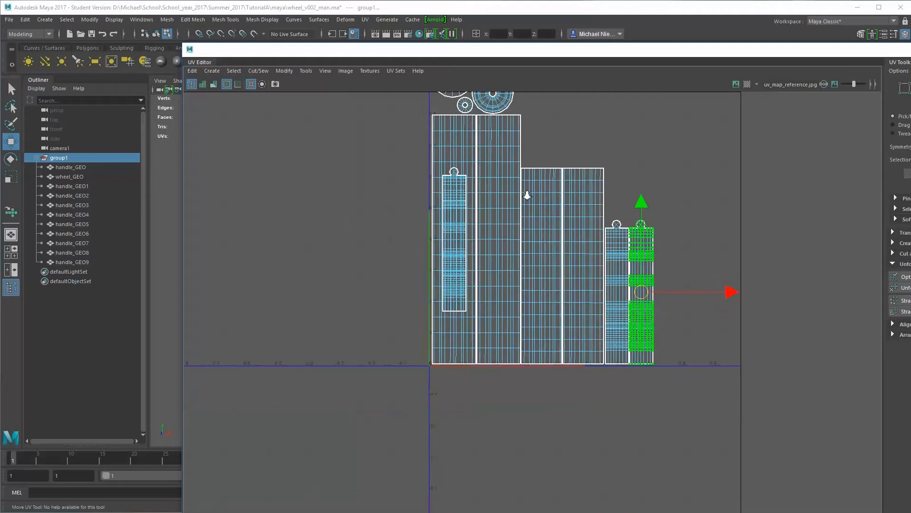
# Select all UVs of handle_GEO3 and show them together with the UV layout of the whole group
pyautogui.click(76, 201)
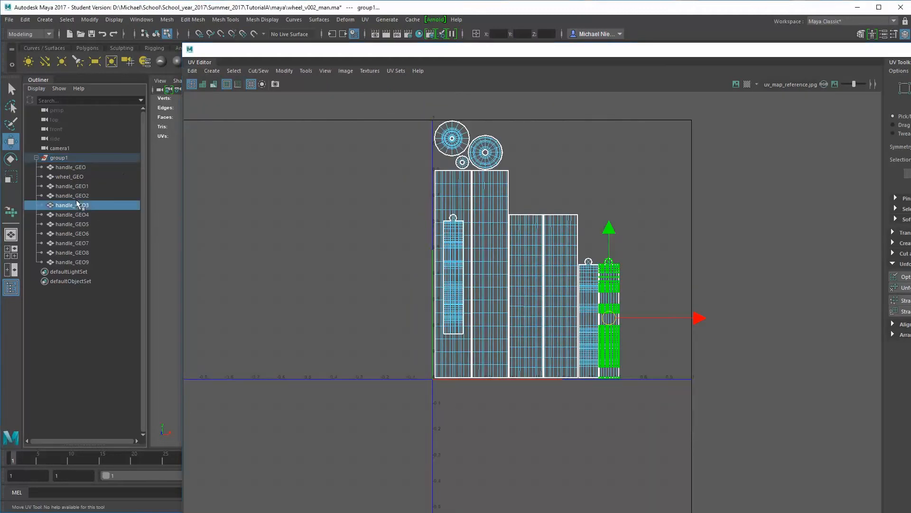
pyautogui.click(531, 395)
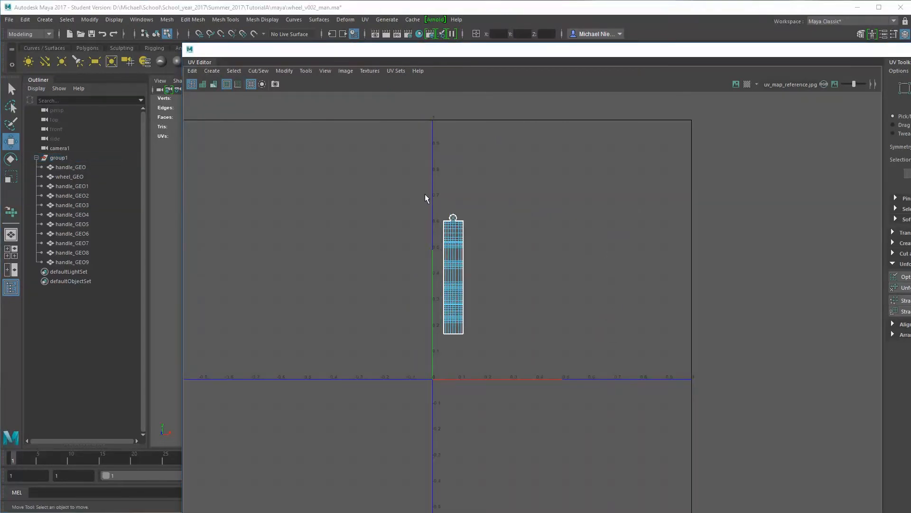
pyautogui.moveTo(531, 395); pyautogui.dragTo(425, 194)
pyautogui.click(58, 158)
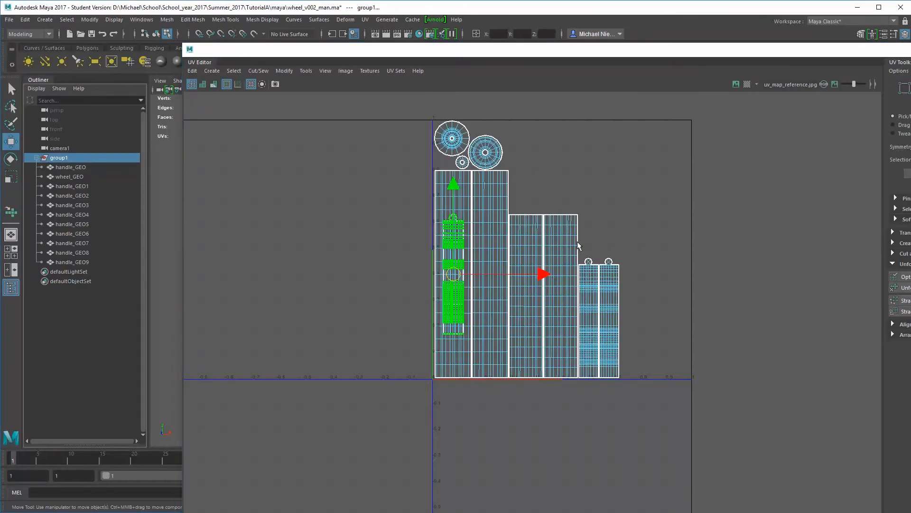
# Reposition and resize the UV Editor to fit the screen with its UV Toolkit, and expand the Transform settings
pyautogui.moveTo(843, 52); pyautogui.dragTo(722, 14)
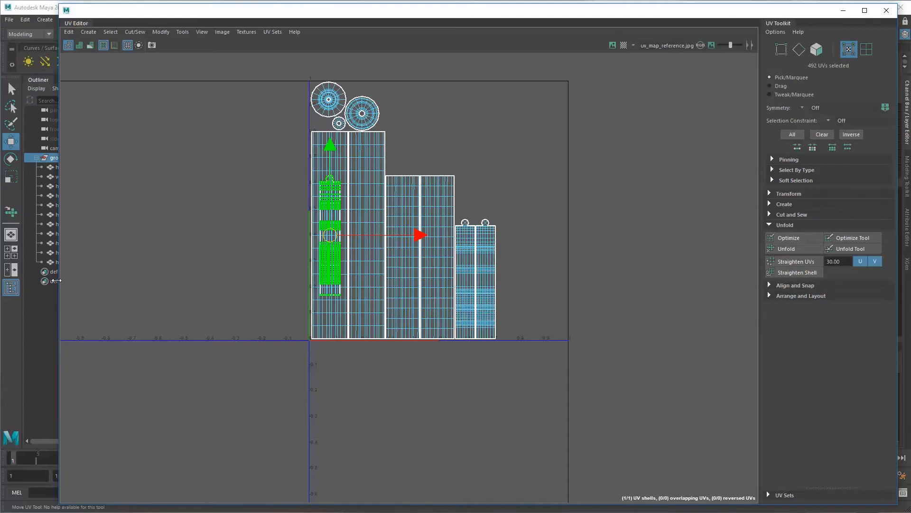
pyautogui.moveTo(56, 280); pyautogui.dragTo(144, 282)
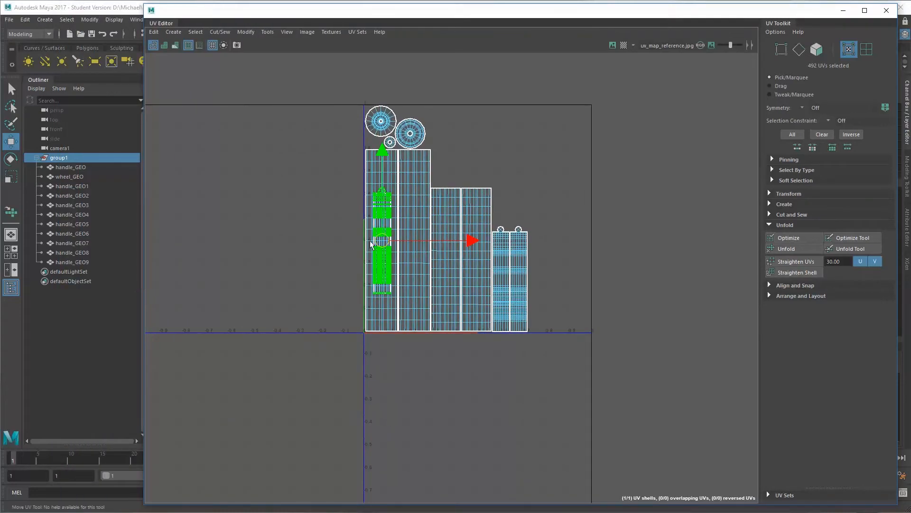
pyautogui.keyDown('alt'); pyautogui.moveTo(370, 241); pyautogui.dragTo(588, 216, button='right'); pyautogui.keyUp('alt')
pyautogui.keyDown('alt'); pyautogui.moveTo(588, 216); pyautogui.dragTo(524, 295, button='middle'); pyautogui.keyUp('alt')
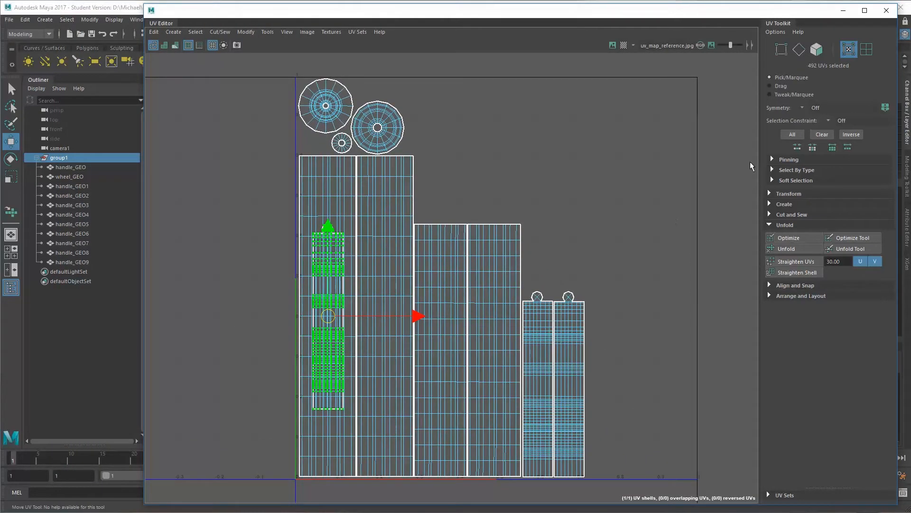
pyautogui.click(770, 193)
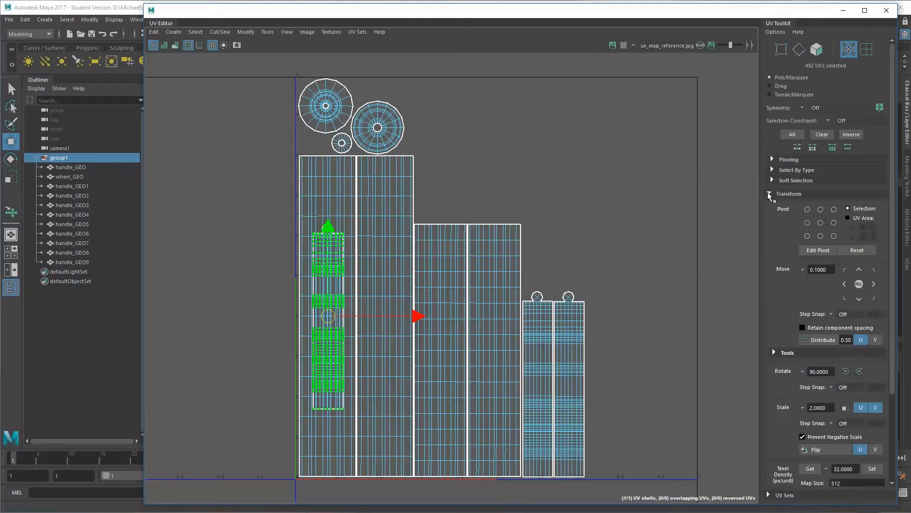
# Rotate the handle_GEO3 UVs 180 degrees and place them above the handle_GEO1 and handle_GEO2 shells, with the cap nested between their caps
pyautogui.click(859, 371)
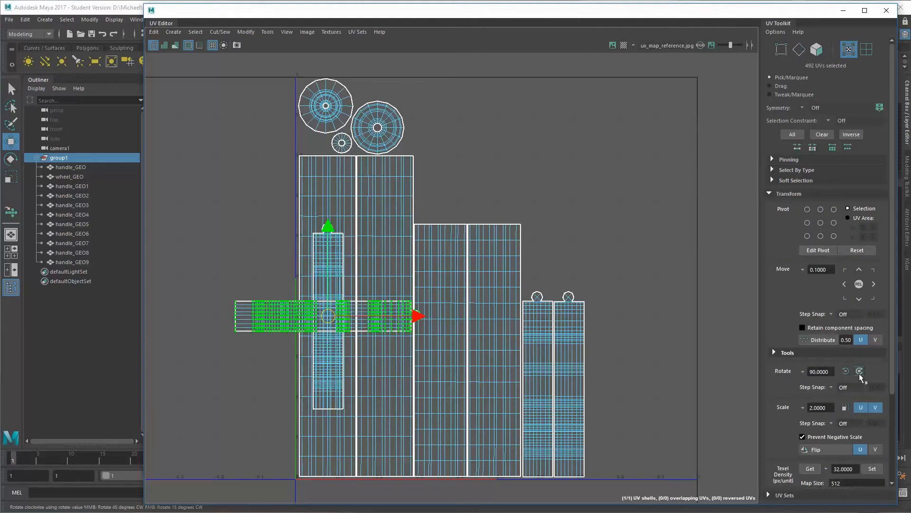
pyautogui.click(859, 370)
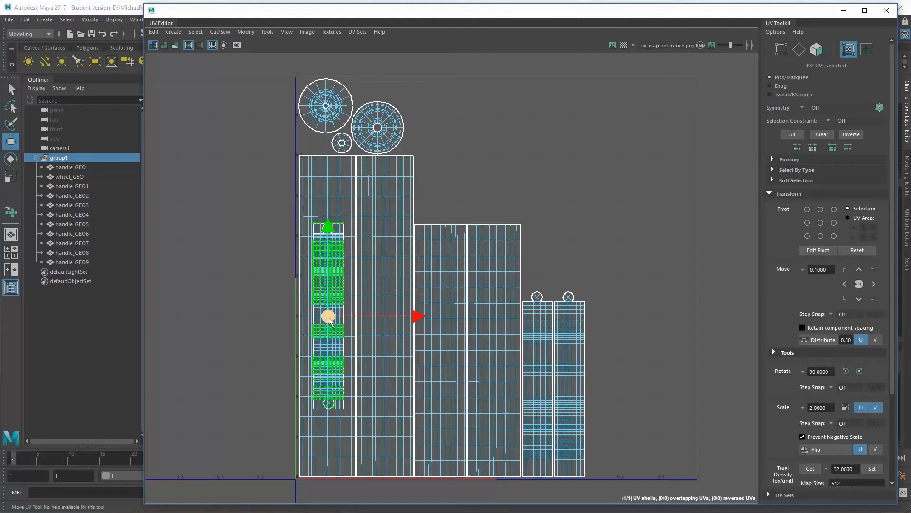
pyautogui.moveTo(322, 318); pyautogui.dragTo(554, 212)
pyautogui.scroll(5, 574, 293)
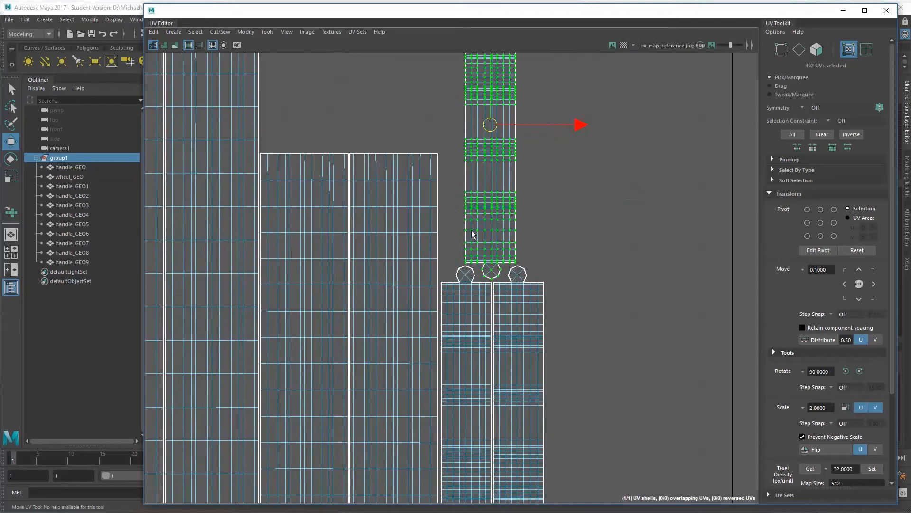
pyautogui.scroll(-5, 560, 263)
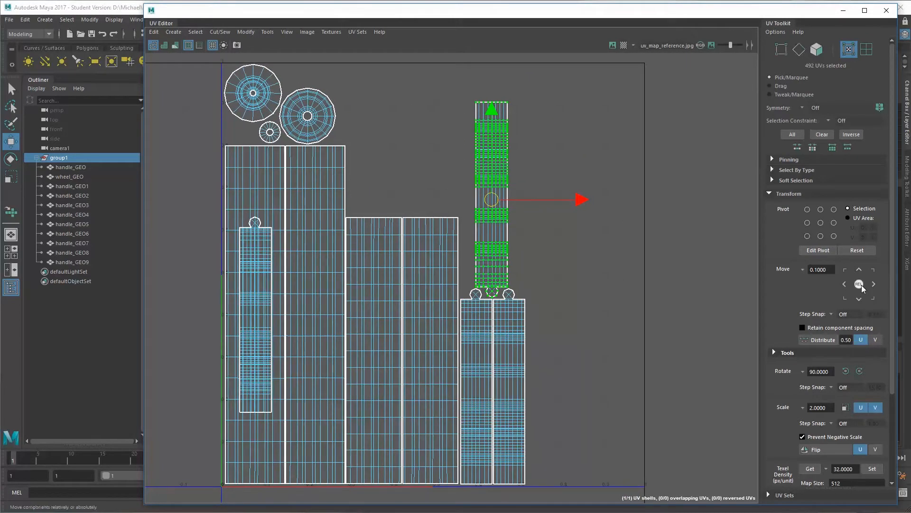
# Select all UVs of handle_GEO4 and show them together with the UV layout of the whole group
pyautogui.click(73, 205)
pyautogui.click(86, 215)
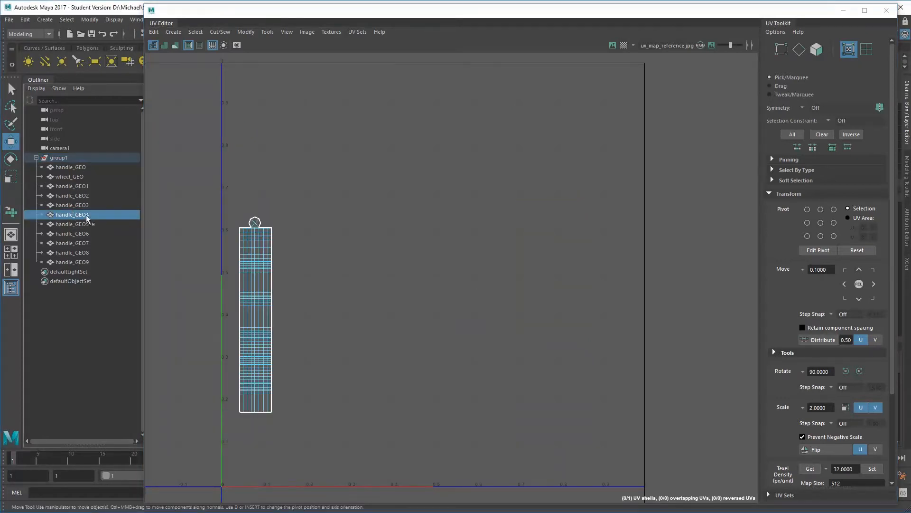
pyautogui.moveTo(272, 238); pyautogui.dragTo(315, 238, button='right')
pyautogui.moveTo(201, 213); pyautogui.dragTo(345, 411)
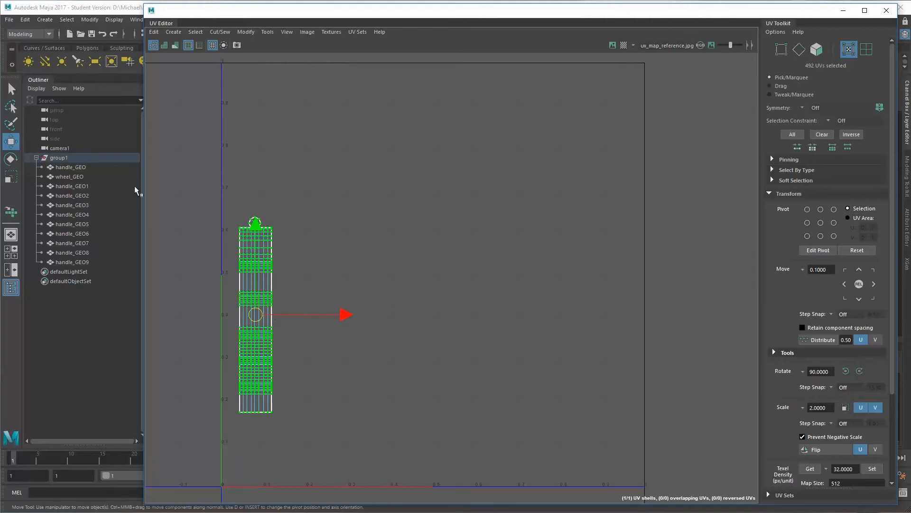
pyautogui.click(58, 157)
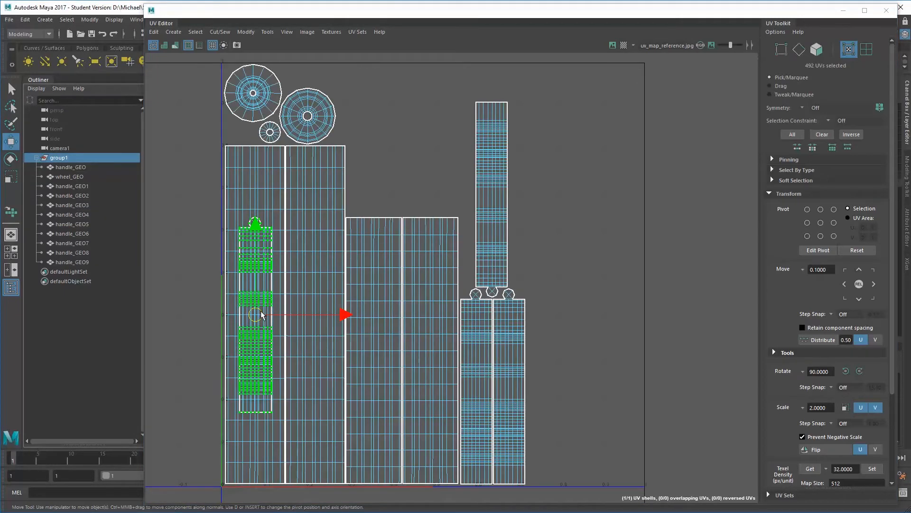
# Rotate the handle_GEO4 UVs 180 degrees and move them directly beside the handle_GEO3 shell in the upper row
pyautogui.moveTo(262, 315); pyautogui.dragTo(554, 322)
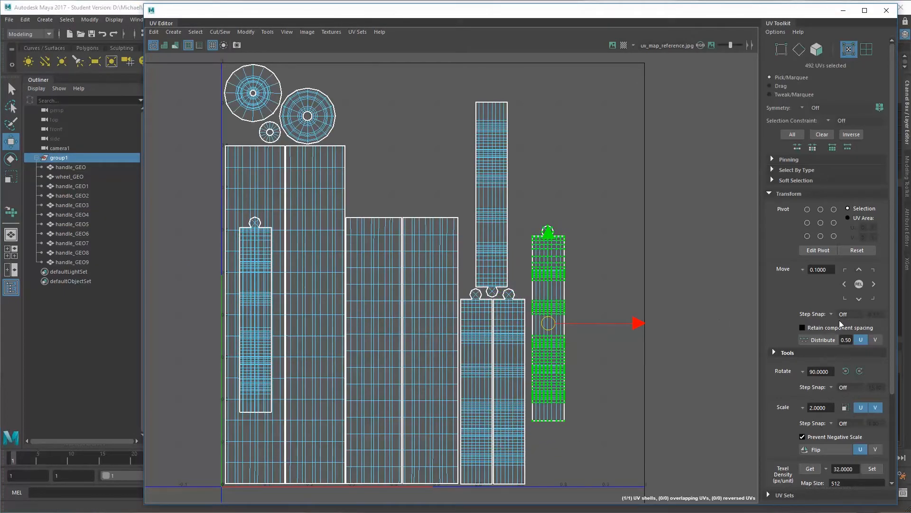
pyautogui.click(859, 371)
pyautogui.click(859, 371)
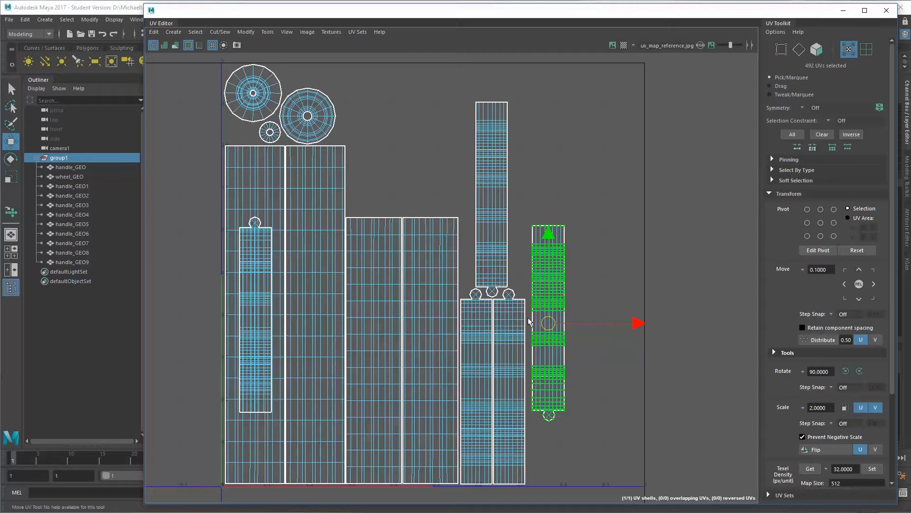
pyautogui.moveTo(549, 325); pyautogui.dragTo(526, 203)
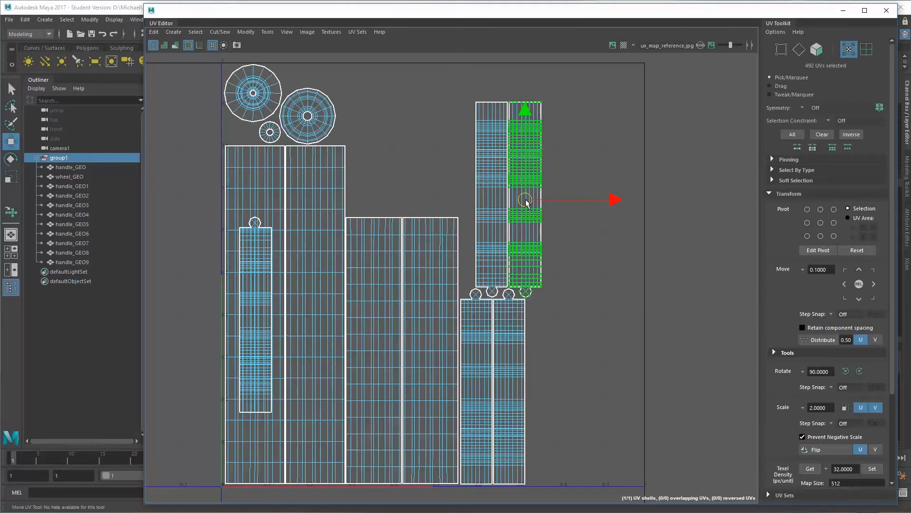
# Select all UVs of handle_GEO5 and show them together with the UV layout of the whole group
pyautogui.click(78, 219)
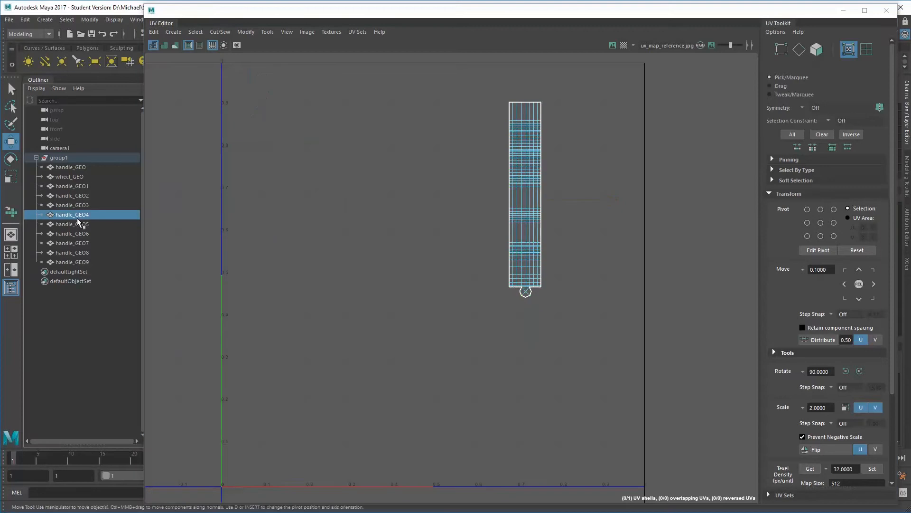
pyautogui.click(79, 226)
pyautogui.moveTo(212, 191); pyautogui.dragTo(382, 478)
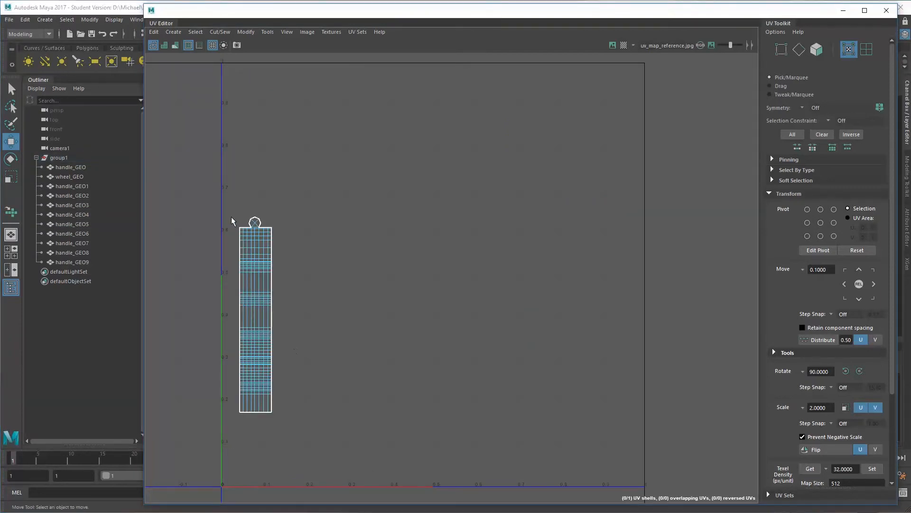
pyautogui.moveTo(192, 197); pyautogui.dragTo(392, 466)
pyautogui.click(81, 158)
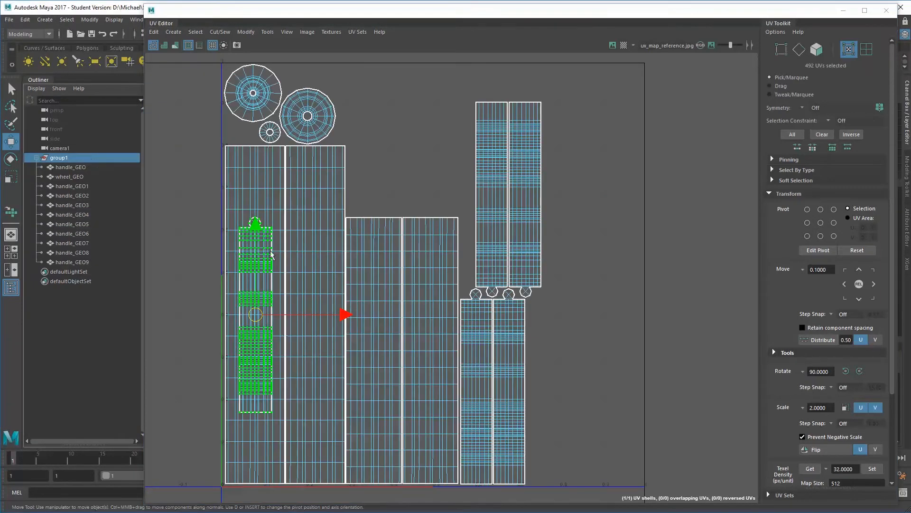
# Move the upright handle_GEO5 UVs beside the handle_GEO2 shell in the lower row, aligned at the same height
pyautogui.moveTo(255, 314); pyautogui.dragTo(542, 387)
pyautogui.scroll(5, 541, 387)
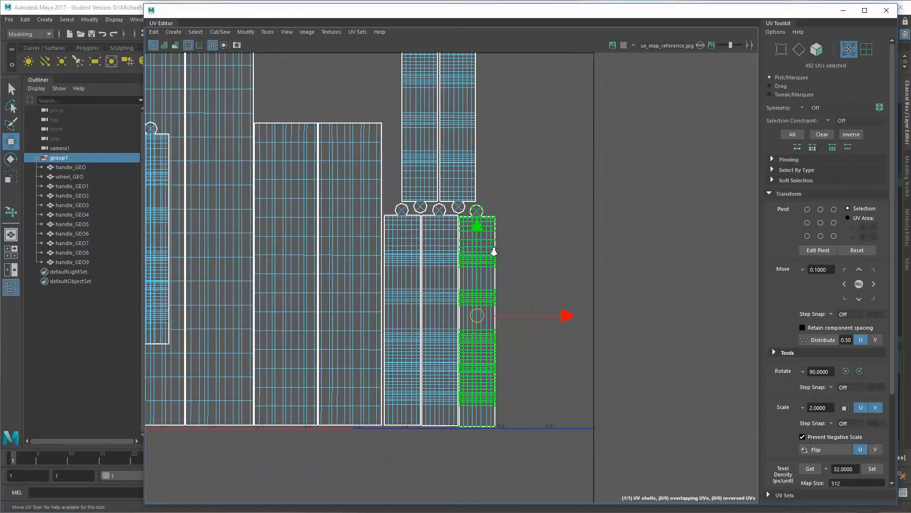
pyautogui.moveTo(510, 398); pyautogui.dragTo(510, 397)
pyautogui.scroll(-6, 510, 397)
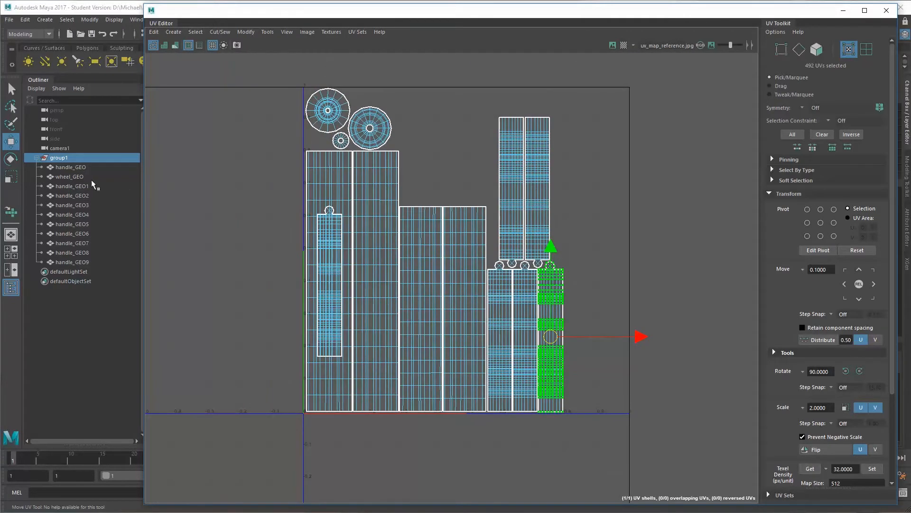
# Select all UVs of handle_GEO6 and show them together with the UV layout of the whole group
pyautogui.click(79, 224)
pyautogui.click(80, 233)
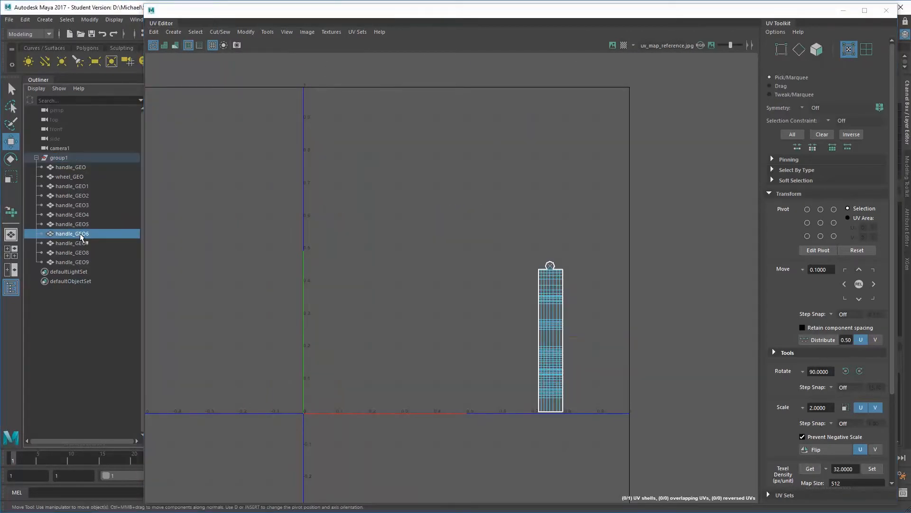
pyautogui.moveTo(288, 176); pyautogui.dragTo(327, 178, button='right')
pyautogui.moveTo(262, 168); pyautogui.dragTo(408, 408)
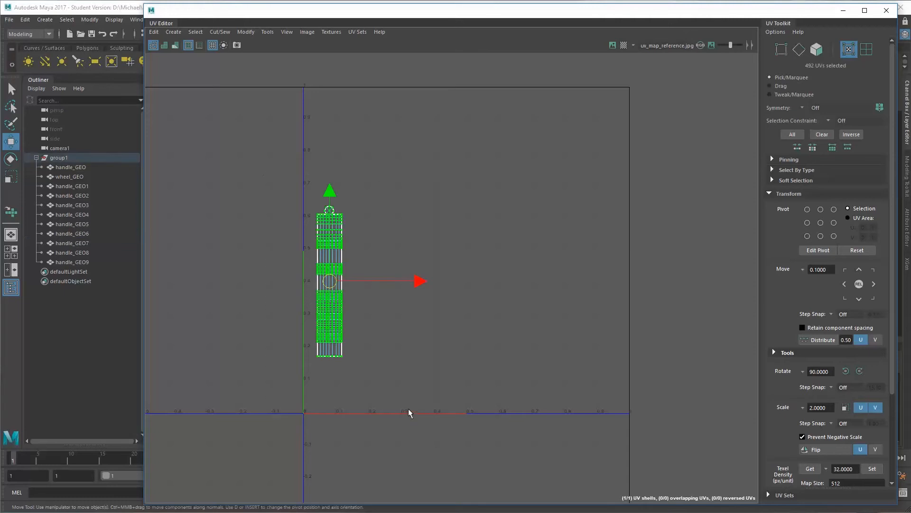
pyautogui.click(64, 156)
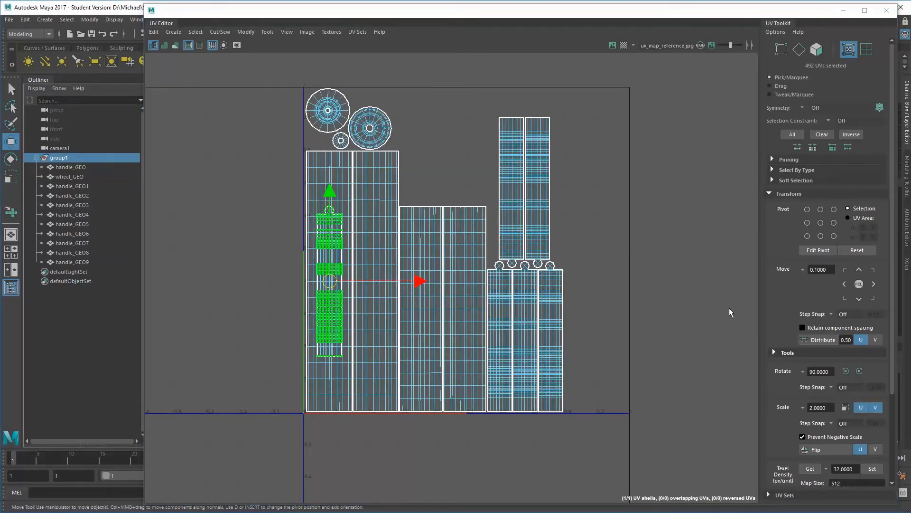
# Rotate the handle_GEO6 UVs 180 degrees and fit them closely beside the handle_GEO4 shell in the upper row
pyautogui.click(862, 371)
pyautogui.click(862, 371)
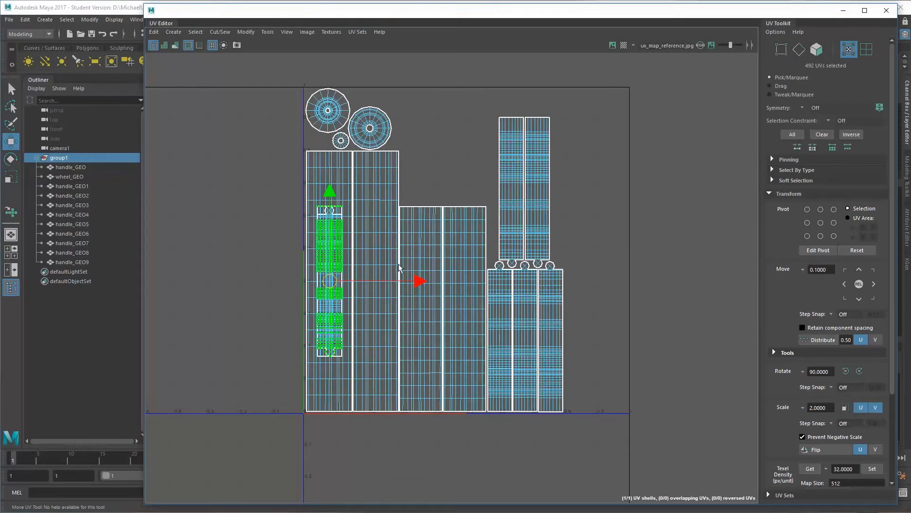
pyautogui.moveTo(325, 284); pyautogui.dragTo(560, 194)
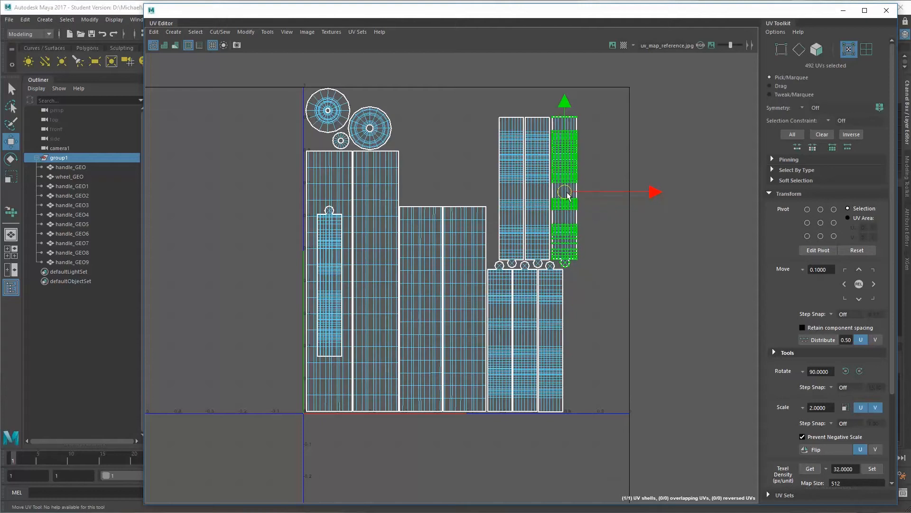
pyautogui.press('a')
pyautogui.keyDown('alt'); pyautogui.moveTo(580, 192); pyautogui.dragTo(707, 224, button='right'); pyautogui.keyUp('alt')
pyautogui.keyDown('alt'); pyautogui.moveTo(707, 224); pyautogui.dragTo(548, 243, button='middle'); pyautogui.keyUp('alt')
pyautogui.keyDown('alt'); pyautogui.moveTo(361, 223); pyautogui.dragTo(415, 173, button='right'); pyautogui.keyUp('alt')
pyautogui.keyDown('alt'); pyautogui.moveTo(449, 247); pyautogui.dragTo(468, 191, button='middle'); pyautogui.keyUp('alt')
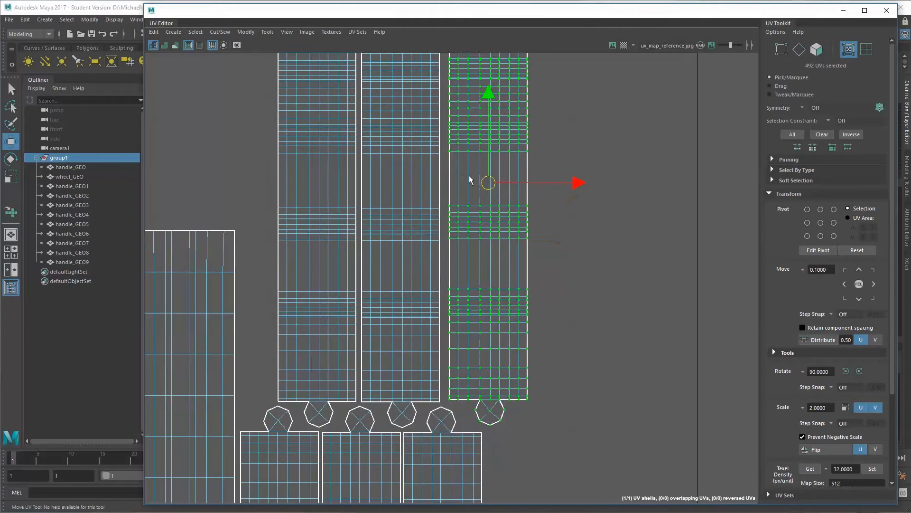
pyautogui.moveTo(489, 187); pyautogui.dragTo(481, 191)
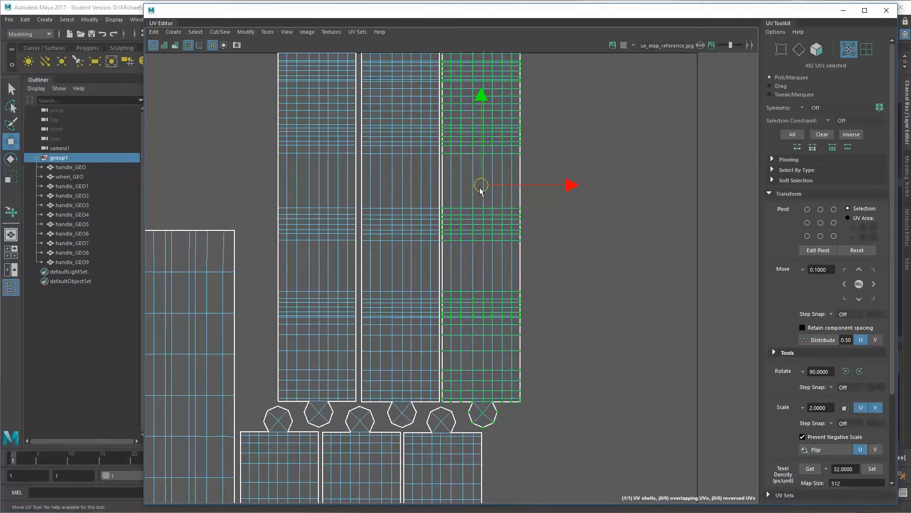
# Select all UVs of handle_GEO7 and move them beside the handle_GEO5 shell in the lower row of the group's layout
pyautogui.keyDown('alt'); pyautogui.moveTo(480, 190); pyautogui.dragTo(348, 190, button='right'); pyautogui.keyUp('alt')
pyautogui.keyDown('alt'); pyautogui.moveTo(347, 190); pyautogui.dragTo(398, 170, button='middle'); pyautogui.keyUp('alt')
pyautogui.keyDown('alt'); pyautogui.moveTo(397, 171); pyautogui.dragTo(259, 206, button='right'); pyautogui.keyUp('alt')
pyautogui.keyDown('alt'); pyautogui.moveTo(353, 205); pyautogui.dragTo(403, 154, button='middle'); pyautogui.keyUp('alt')
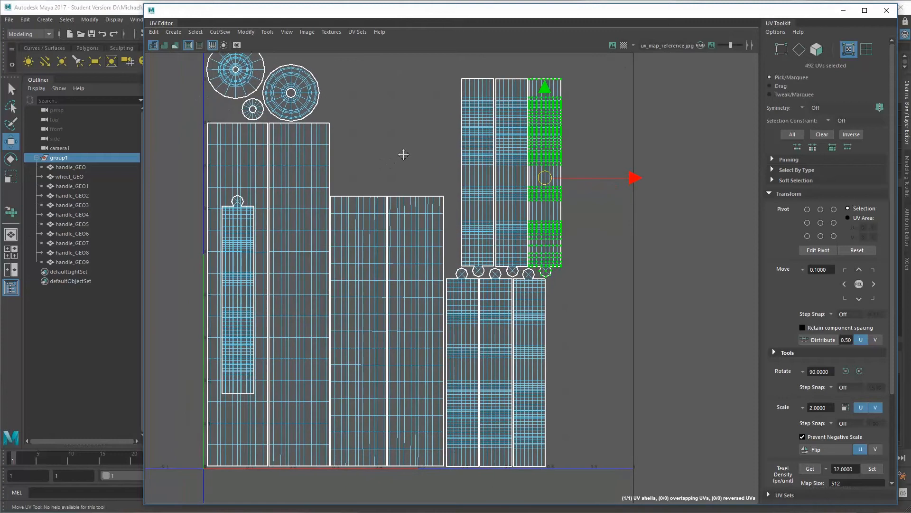
pyautogui.click(71, 159)
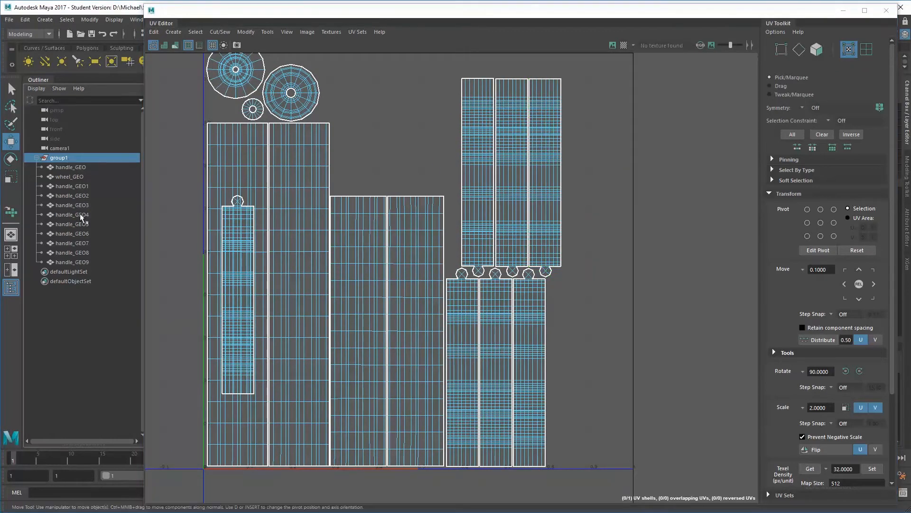
pyautogui.click(84, 235)
pyautogui.click(84, 242)
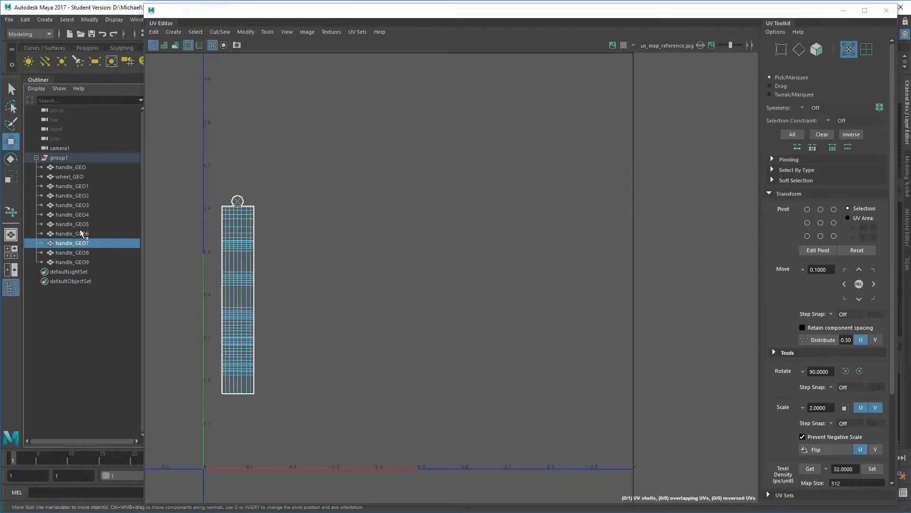
pyautogui.moveTo(183, 172); pyautogui.dragTo(328, 444)
pyautogui.click(58, 157)
pyautogui.moveTo(238, 294); pyautogui.dragTo(565, 368)
pyautogui.keyDown('alt'); pyautogui.moveTo(561, 274); pyautogui.dragTo(531, 246, button='middle'); pyautogui.keyUp('alt')
# Select all UVs of handle_GEO8 and show them together with the UV layout of the whole group
pyautogui.click(72, 243)
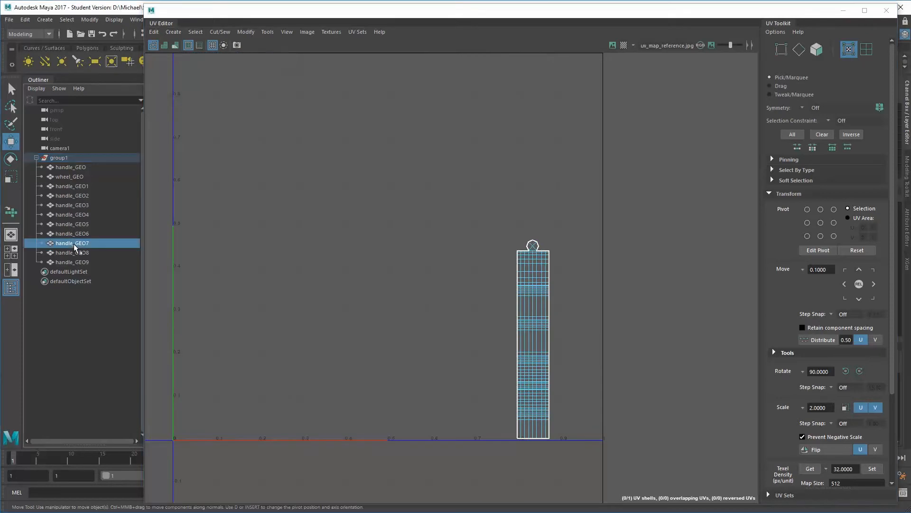
pyautogui.click(73, 253)
pyautogui.moveTo(157, 147); pyautogui.dragTo(316, 397)
pyautogui.moveTo(182, 155); pyautogui.dragTo(311, 411)
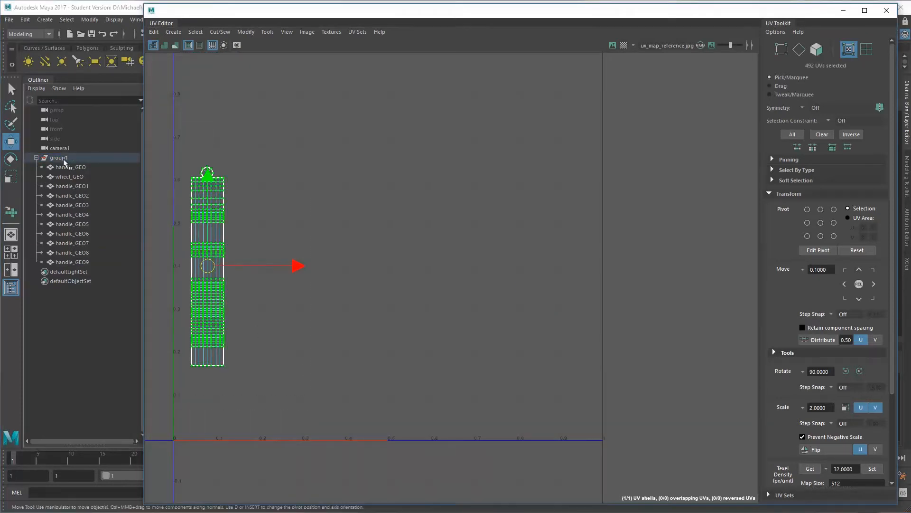
pyautogui.click(62, 158)
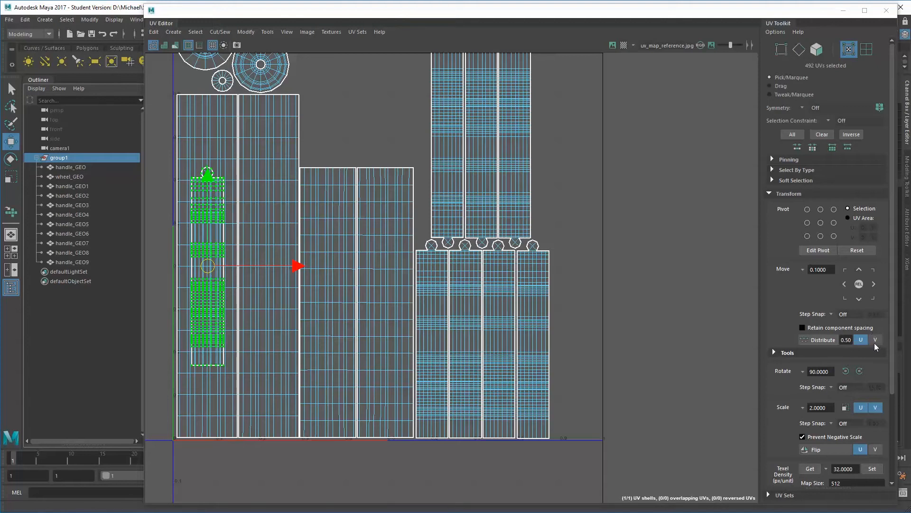
# Rotate the handle_GEO8 UVs 180 degrees and move them to the end of the upper row, beside the handle_GEO6 shell
pyautogui.click(860, 371)
pyautogui.click(861, 371)
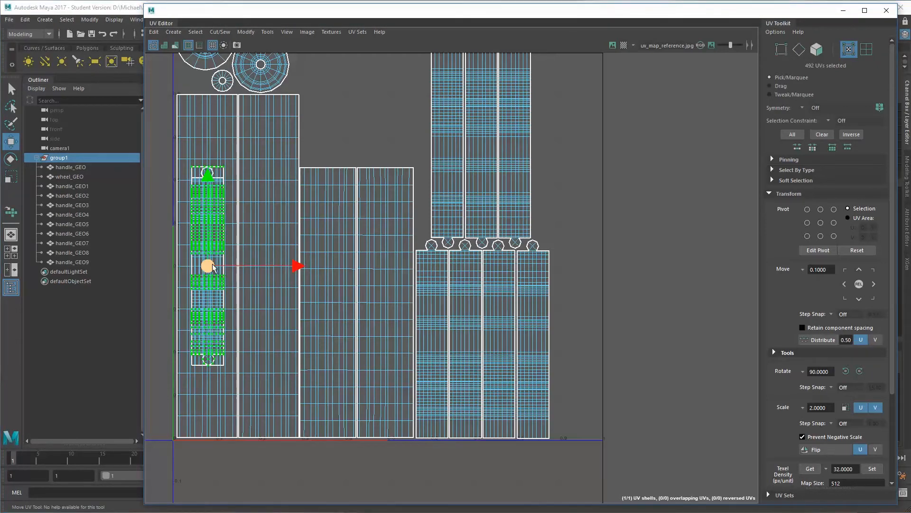
pyautogui.moveTo(212, 267); pyautogui.dragTo(550, 150)
pyautogui.keyDown('alt'); pyautogui.moveTo(550, 150); pyautogui.dragTo(501, 166, button='middle'); pyautogui.keyUp('alt')
pyautogui.keyDown('alt'); pyautogui.moveTo(501, 166); pyautogui.dragTo(622, 233, button='right'); pyautogui.keyUp('alt')
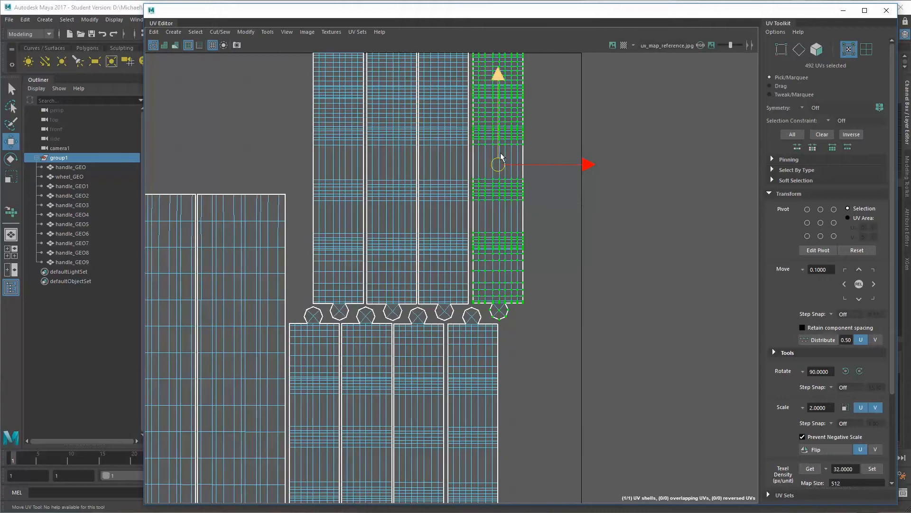
# Fine-tune the handle_GEO8 shell's horizontal and vertical position so it lines up closely with the neighbouring handle_GEO6 shell
pyautogui.moveTo(504, 163); pyautogui.dragTo(502, 162)
pyautogui.keyDown('alt'); pyautogui.moveTo(517, 204); pyautogui.dragTo(477, 206, button='middle'); pyautogui.keyUp('alt')
pyautogui.keyDown('alt'); pyautogui.moveTo(477, 206); pyautogui.dragTo(535, 205, button='right'); pyautogui.keyUp('alt')
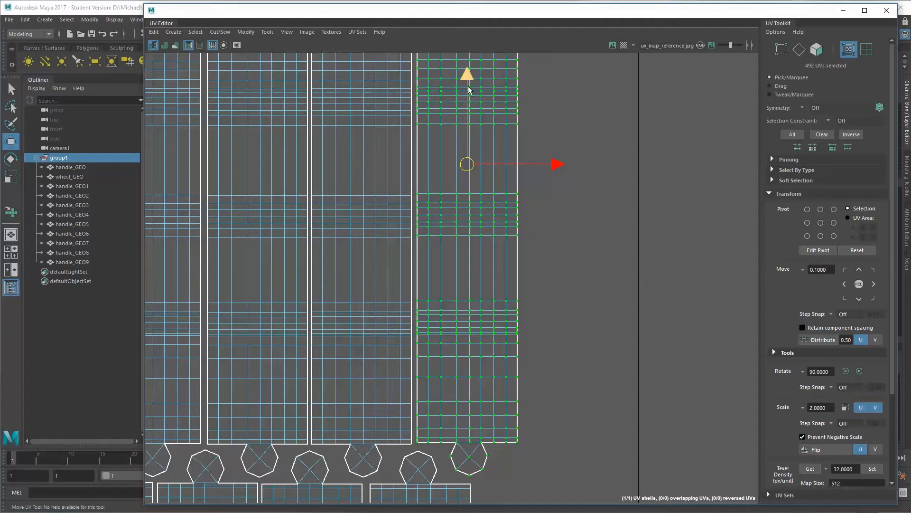
pyautogui.moveTo(475, 77); pyautogui.dragTo(475, 79)
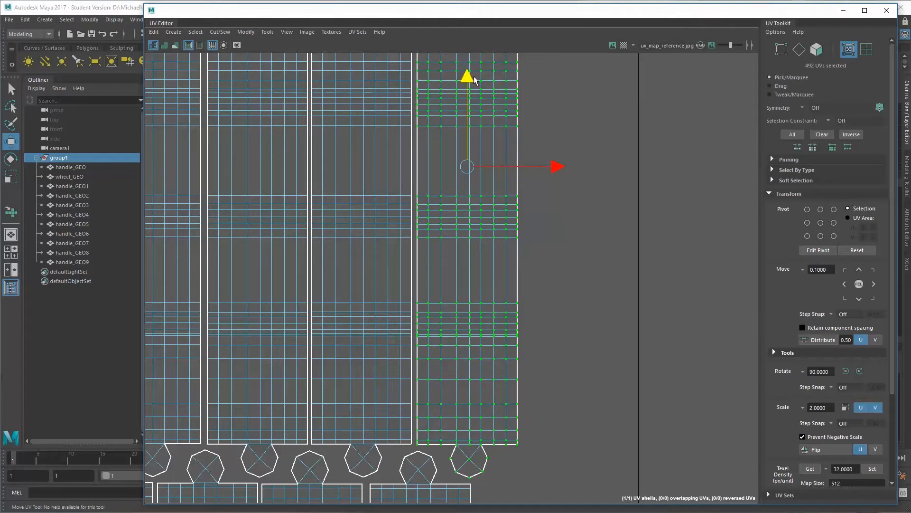
pyautogui.moveTo(554, 165); pyautogui.dragTo(553, 164)
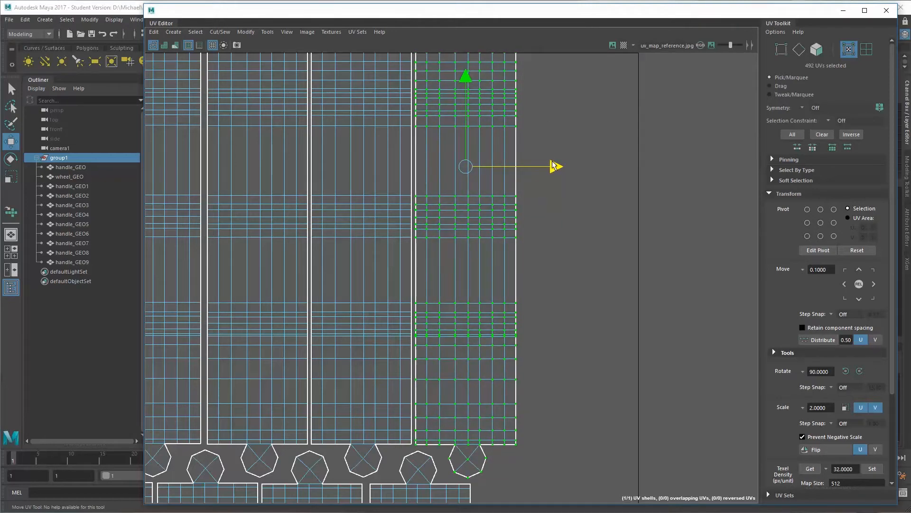
pyautogui.moveTo(467, 80); pyautogui.dragTo(466, 78)
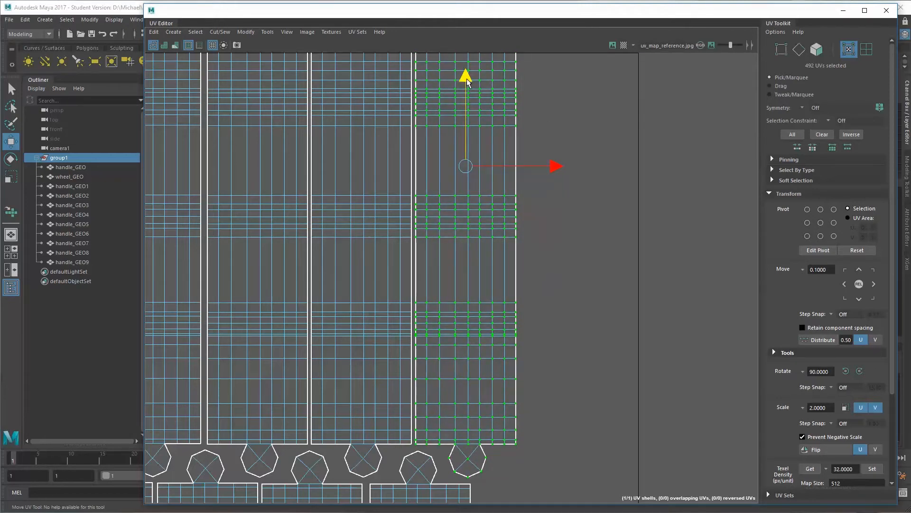
pyautogui.keyDown('alt'); pyautogui.moveTo(539, 197); pyautogui.dragTo(404, 209, button='right'); pyautogui.keyUp('alt')
pyautogui.keyDown('alt'); pyautogui.moveTo(464, 235); pyautogui.dragTo(513, 258, button='middle'); pyautogui.keyUp('alt')
pyautogui.keyDown('alt'); pyautogui.moveTo(512, 258); pyautogui.dragTo(431, 234, button='right'); pyautogui.keyUp('alt')
pyautogui.keyDown('alt'); pyautogui.moveTo(431, 234); pyautogui.dragTo(433, 228, button='middle'); pyautogui.keyUp('alt')
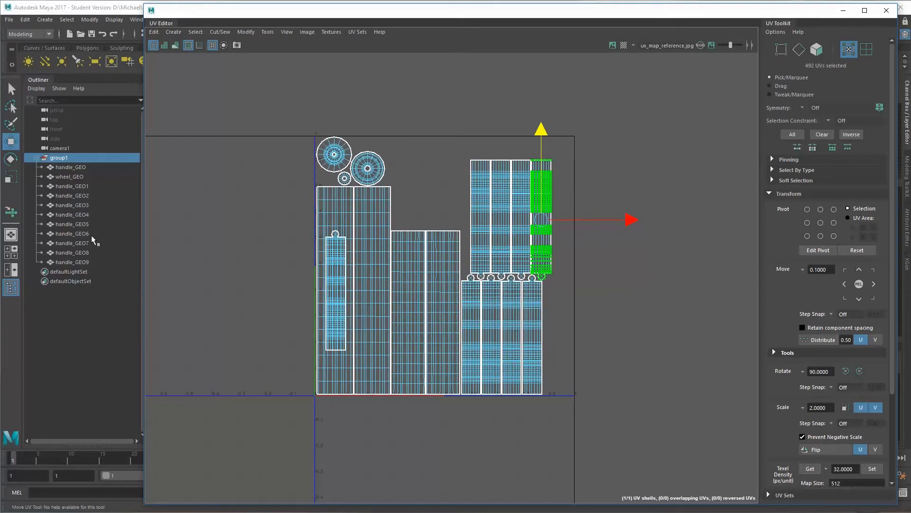
# Select all UVs of handle_GEO9 and move them to the end of the lower row, lined up closely beside the handle_GEO7 shell
pyautogui.click(69, 262)
pyautogui.moveTo(287, 202); pyautogui.dragTo(401, 480)
pyautogui.moveTo(298, 186); pyautogui.dragTo(544, 349)
pyautogui.click(59, 158)
pyautogui.keyDown('alt'); pyautogui.moveTo(459, 206); pyautogui.dragTo(712, 353, button='right'); pyautogui.keyUp('alt')
pyautogui.keyDown('alt'); pyautogui.moveTo(557, 289); pyautogui.dragTo(456, 119, button='middle'); pyautogui.keyUp('alt')
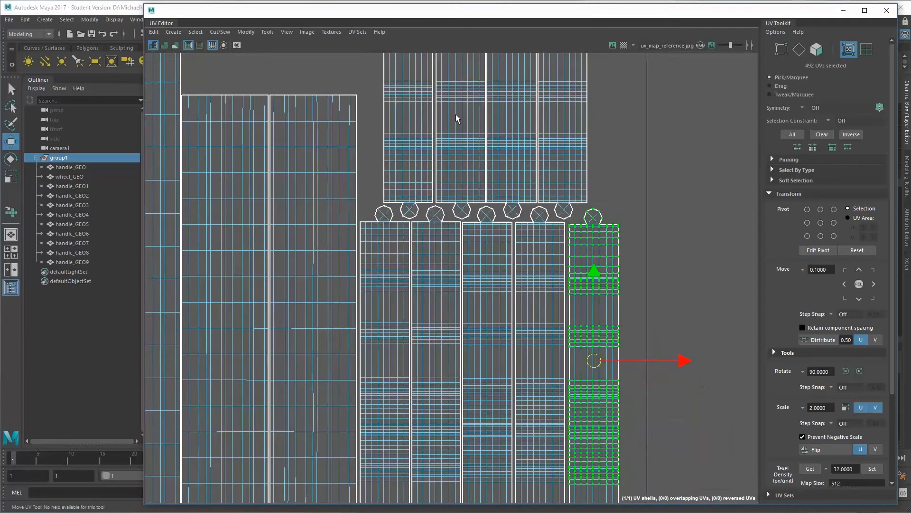
pyautogui.moveTo(593, 367); pyautogui.dragTo(592, 365)
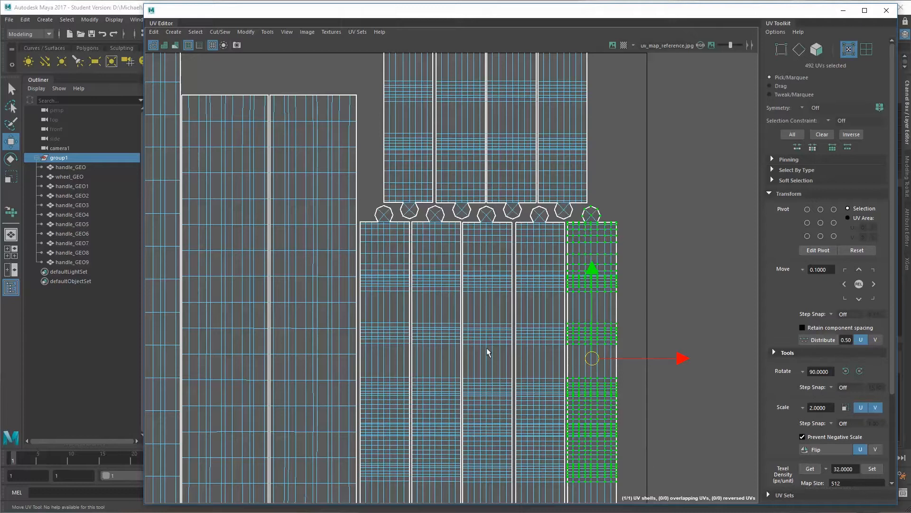
# Check the UV placement of each duplicated handle one at a time, from handle_GEO1 through handle_GEO9
pyautogui.keyDown('alt'); pyautogui.moveTo(308, 170); pyautogui.dragTo(228, 215, button='right'); pyautogui.keyUp('alt')
pyautogui.click(288, 199)
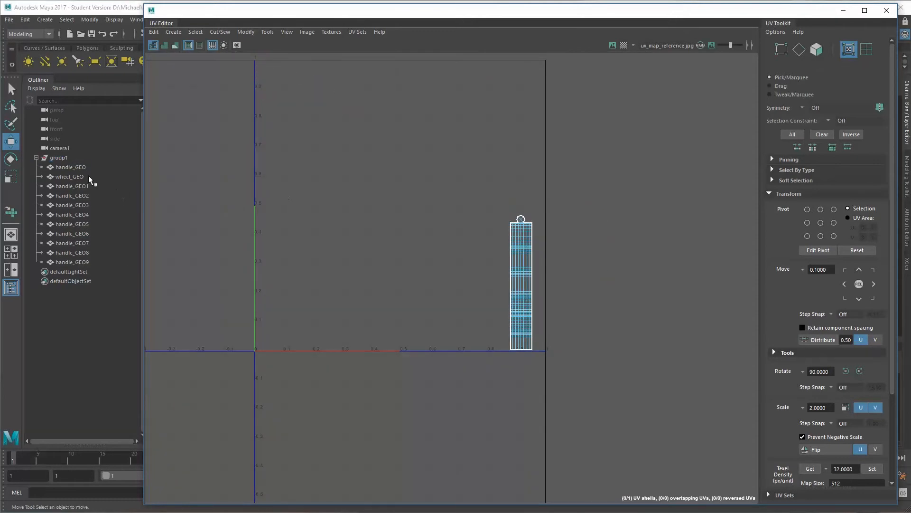
pyautogui.click(76, 185)
pyautogui.click(83, 199)
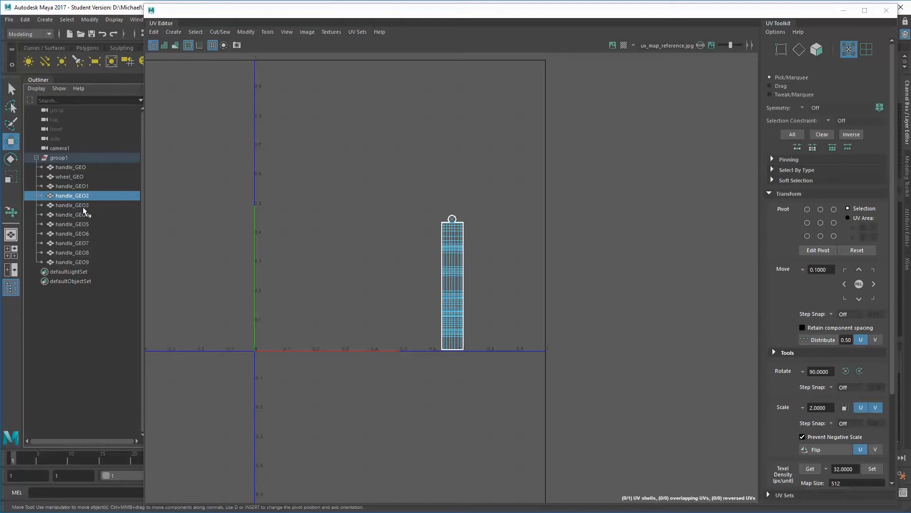
pyautogui.click(82, 206)
pyautogui.click(82, 214)
pyautogui.click(80, 224)
pyautogui.click(78, 235)
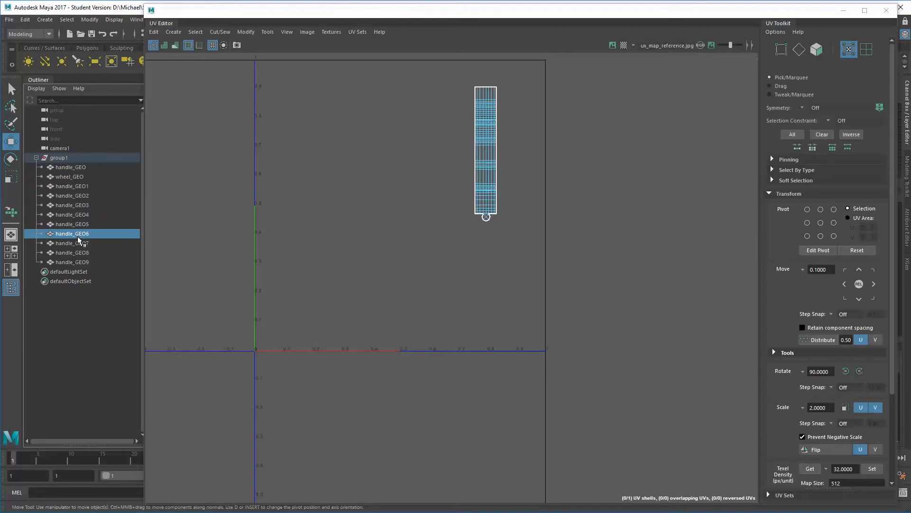
pyautogui.click(77, 243)
pyautogui.click(76, 251)
pyautogui.click(75, 261)
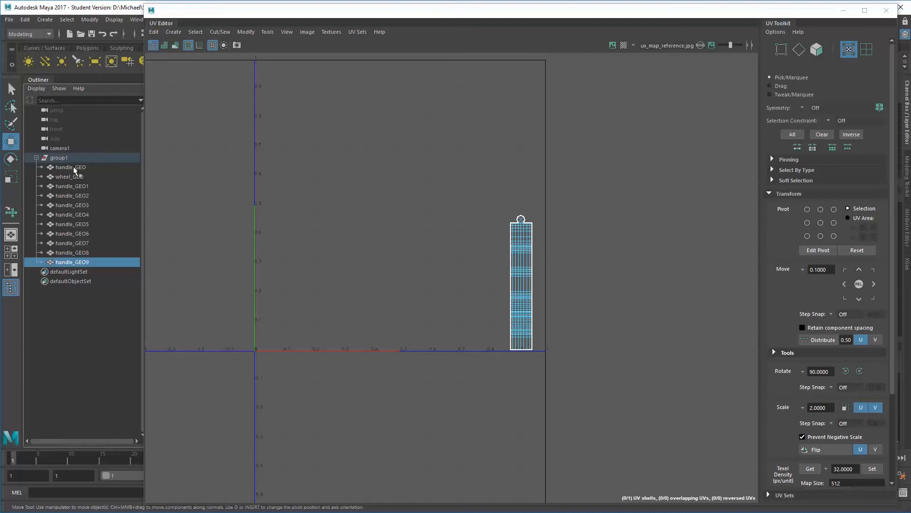
# Show the UV layout of the whole group and select all UVs of the remaining handle shell lying over the wheel's shells
pyautogui.click(61, 159)
pyautogui.click(278, 174)
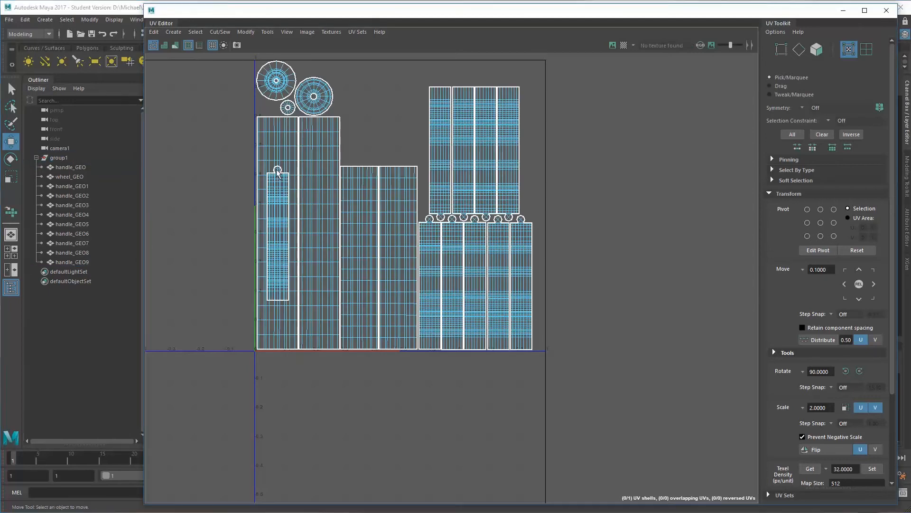
pyautogui.keyDown('alt'); pyautogui.moveTo(277, 170); pyautogui.dragTo(471, 259, button='middle'); pyautogui.keyUp('alt')
pyautogui.keyDown('alt'); pyautogui.moveTo(471, 259); pyautogui.dragTo(548, 266, button='right'); pyautogui.keyUp('alt')
pyautogui.keyDown('alt'); pyautogui.moveTo(548, 266); pyautogui.dragTo(459, 231, button='middle'); pyautogui.keyUp('alt')
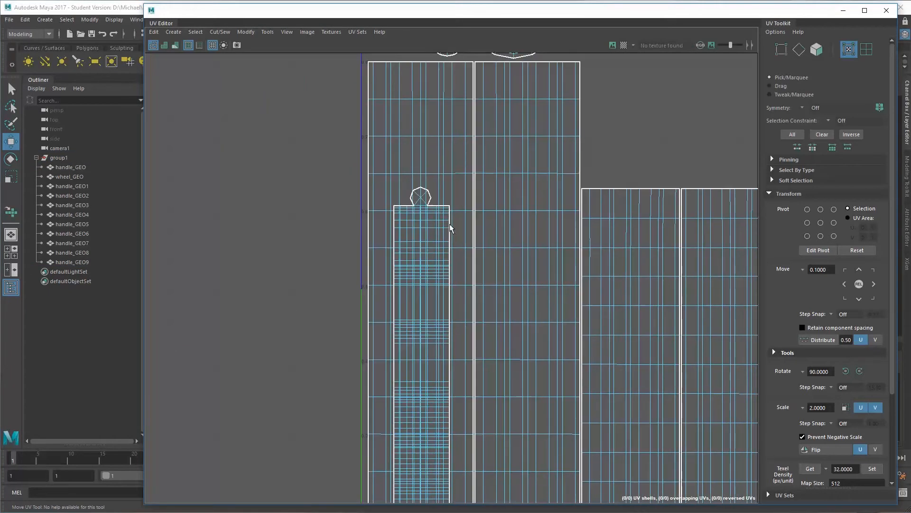
pyautogui.moveTo(450, 225); pyautogui.dragTo(473, 243, button='right')
pyautogui.click(449, 221)
pyautogui.keyDown('alt'); pyautogui.moveTo(599, 274); pyautogui.dragTo(190, 257, button='right'); pyautogui.keyUp('alt')
pyautogui.keyDown('alt'); pyautogui.moveTo(476, 241); pyautogui.dragTo(280, 209, button='middle'); pyautogui.keyUp('alt')
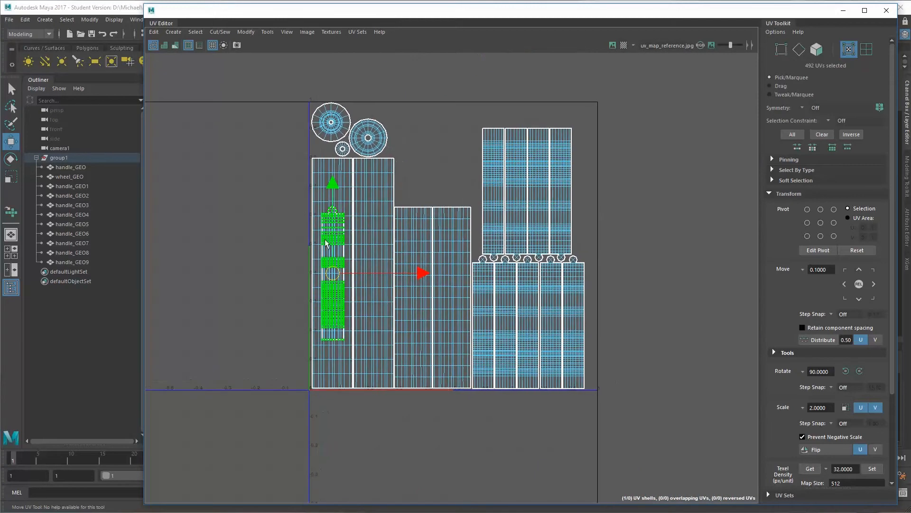
# Move the selected handle shell across to the handle rows and rotate it 180 degrees
pyautogui.moveTo(430, 277); pyautogui.dragTo(637, 283)
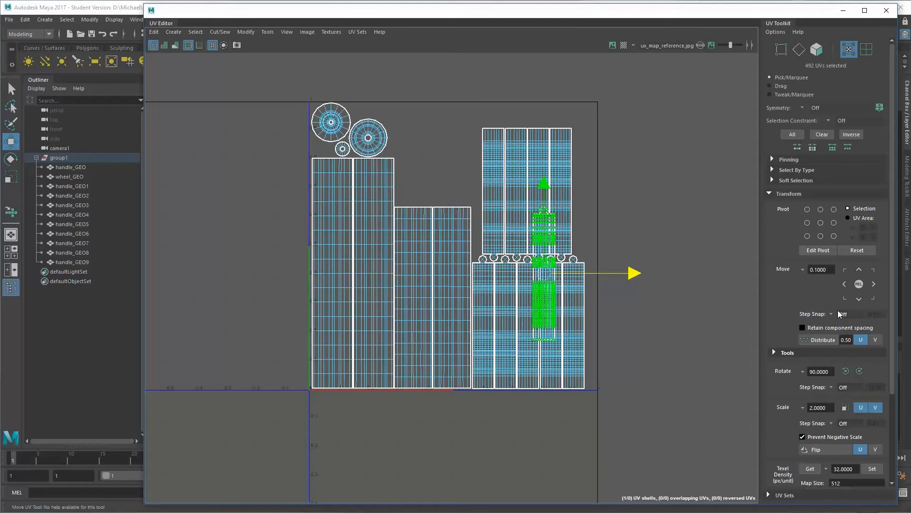
pyautogui.click(859, 371)
pyautogui.click(860, 370)
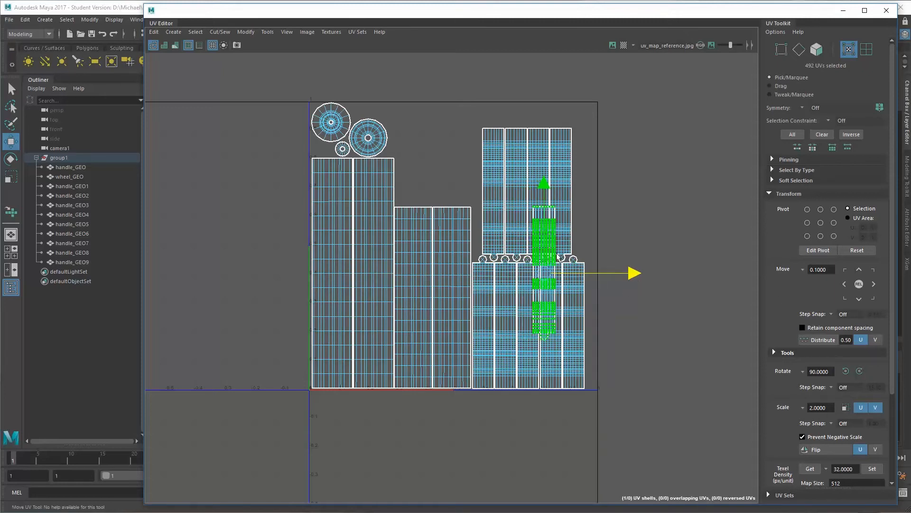
# Place the rotated handle shell at the end of the upper row, level with its neighbours and interlocked with the lower row
pyautogui.scroll(6, 636, 285)
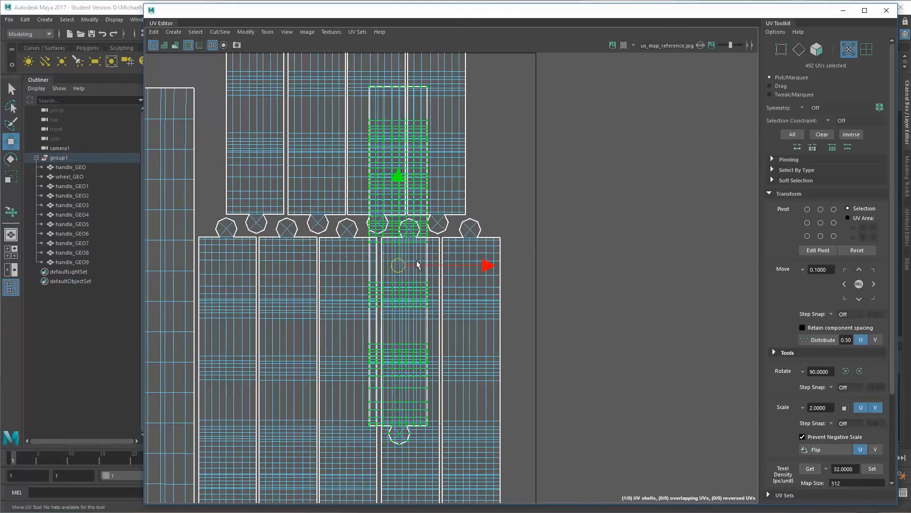
pyautogui.moveTo(417, 265); pyautogui.dragTo(502, 80)
pyautogui.keyDown('alt'); pyautogui.moveTo(502, 81); pyautogui.dragTo(453, 245, button='middle'); pyautogui.keyUp('alt')
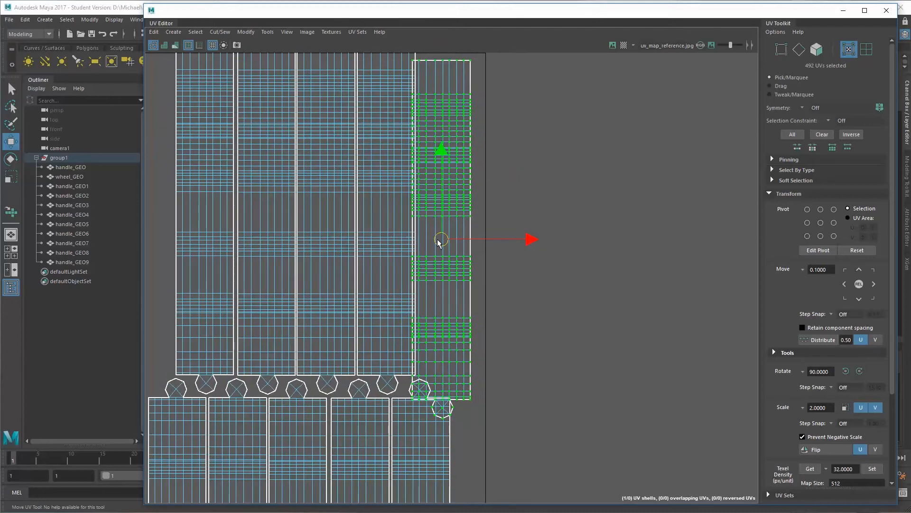
pyautogui.moveTo(437, 240); pyautogui.dragTo(443, 216)
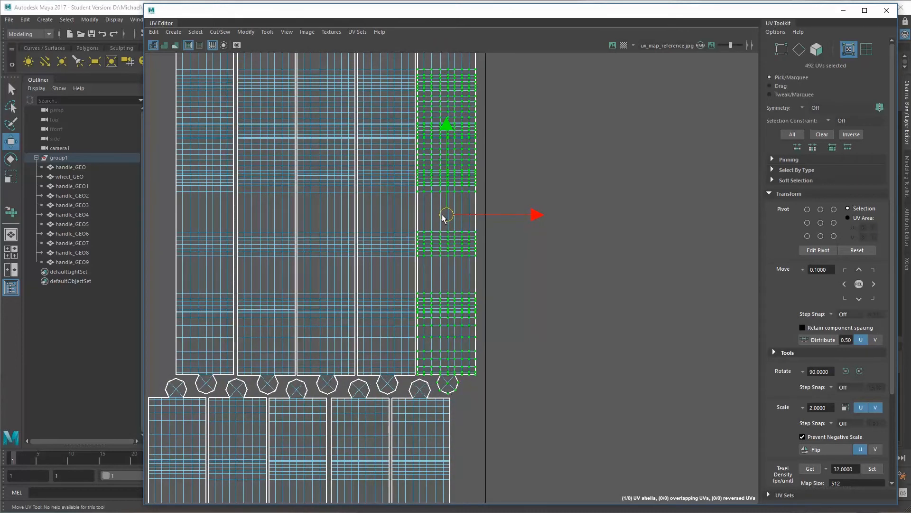
pyautogui.scroll(-6, 387, 234)
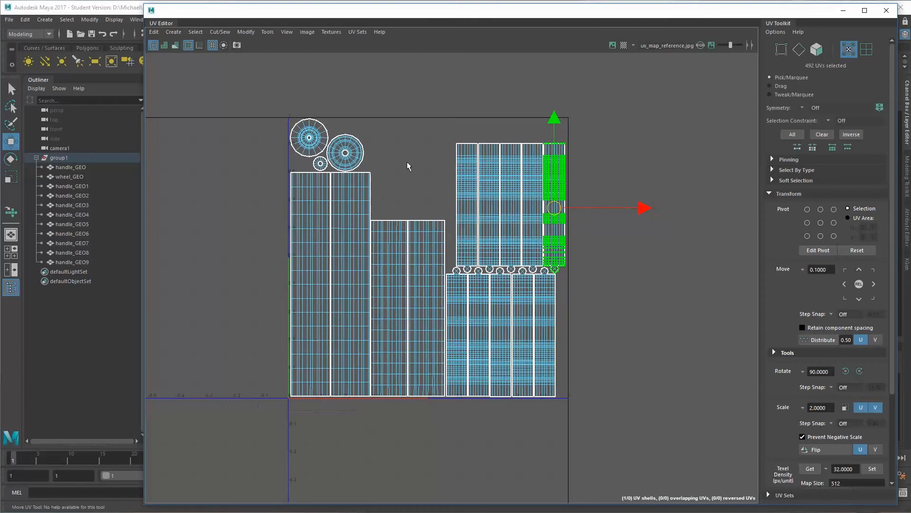
pyautogui.click(409, 164)
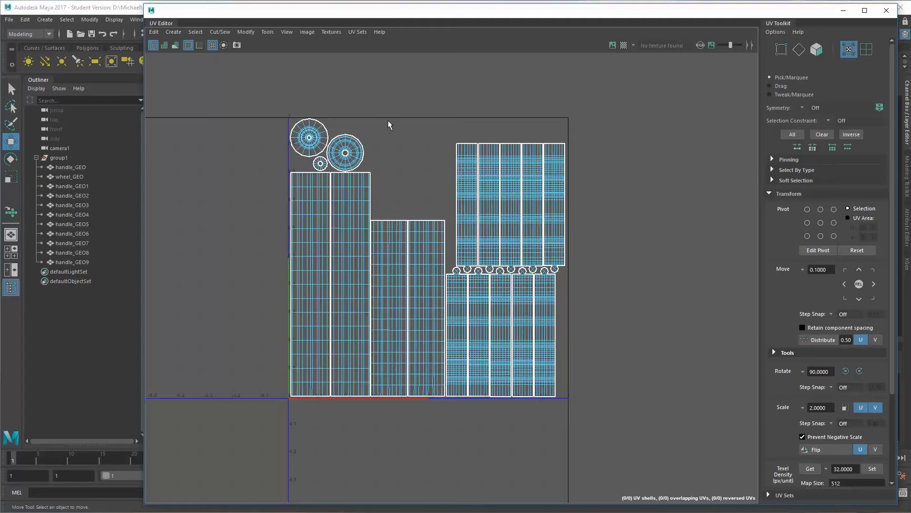
# Collapse and select group1, and display the model with its texture maps in the uncovered perspective view
pyautogui.click(36, 158)
pyautogui.click(59, 157)
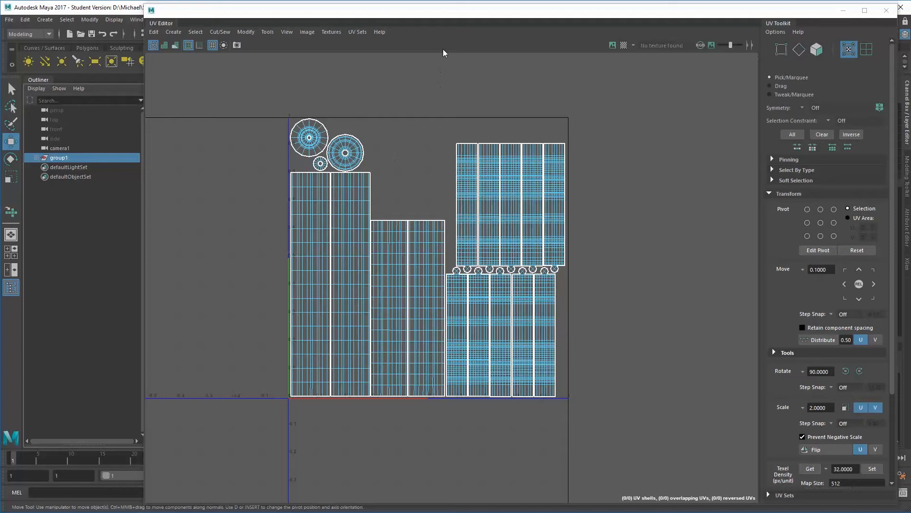
pyautogui.scroll(-1, 545, 191)
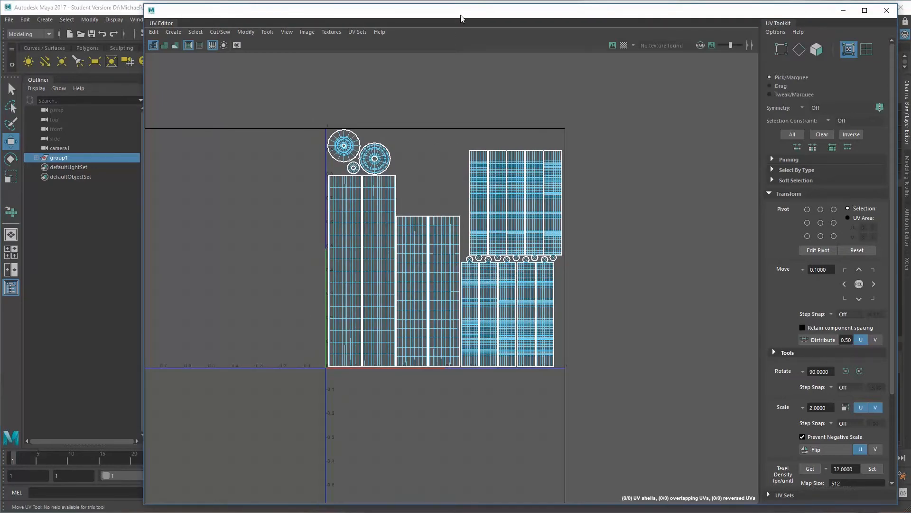
pyautogui.moveTo(461, 18); pyautogui.dragTo(910, 119)
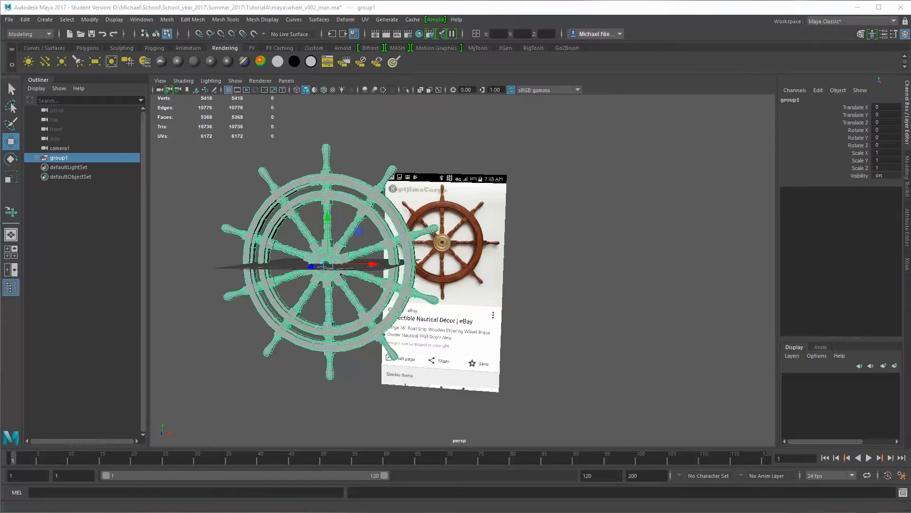
pyautogui.scroll(3, 543, 278)
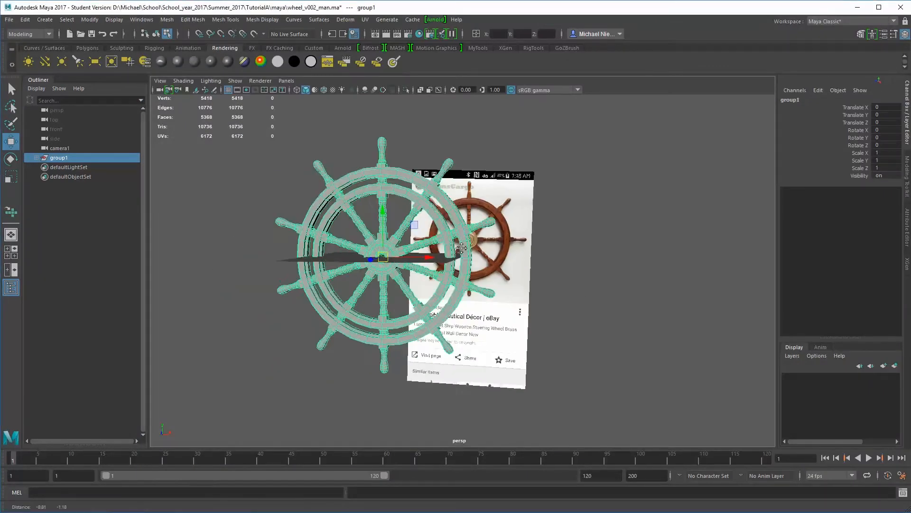
pyautogui.press('6')
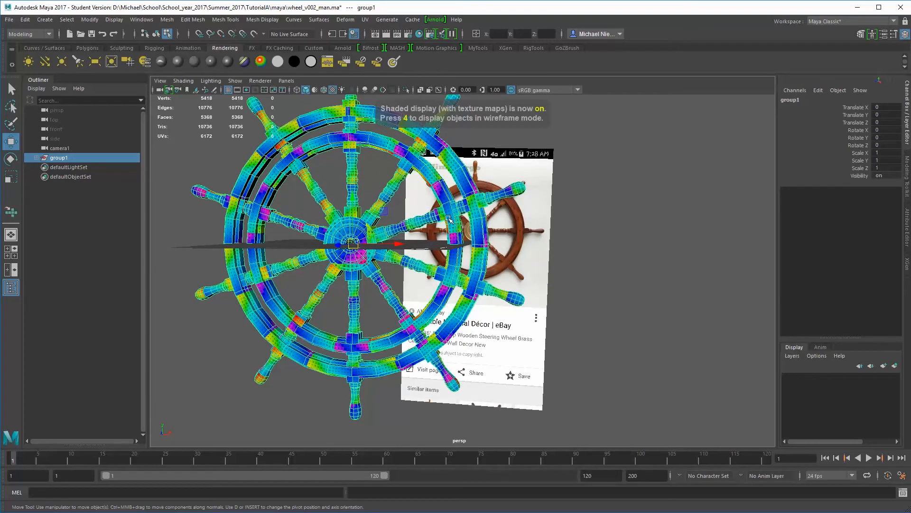
# Examine the checker texture on the wheel's handles, hub face and the inside of the hub's central hole
pyautogui.keyDown('alt'); pyautogui.moveTo(543, 278); pyautogui.dragTo(417, 206); pyautogui.keyUp('alt')
pyautogui.click(444, 165)
pyautogui.keyDown('alt'); pyautogui.moveTo(443, 164); pyautogui.dragTo(468, 176); pyautogui.keyUp('alt')
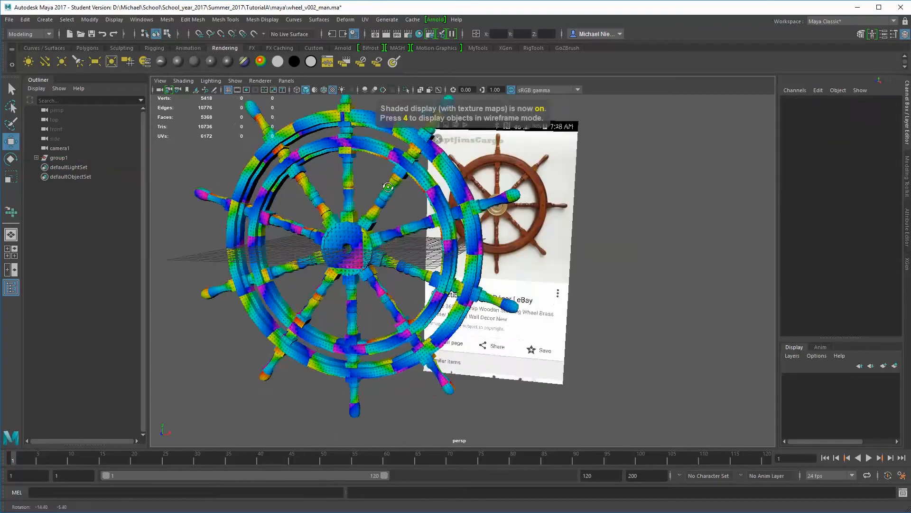
pyautogui.keyDown('alt'); pyautogui.moveTo(468, 176); pyautogui.dragTo(494, 252, button='right'); pyautogui.keyUp('alt')
pyautogui.keyDown('alt'); pyautogui.moveTo(370, 230); pyautogui.dragTo(443, 277, button='middle'); pyautogui.keyUp('alt')
pyautogui.keyDown('alt'); pyautogui.moveTo(444, 277); pyautogui.dragTo(473, 290, button='right'); pyautogui.keyUp('alt')
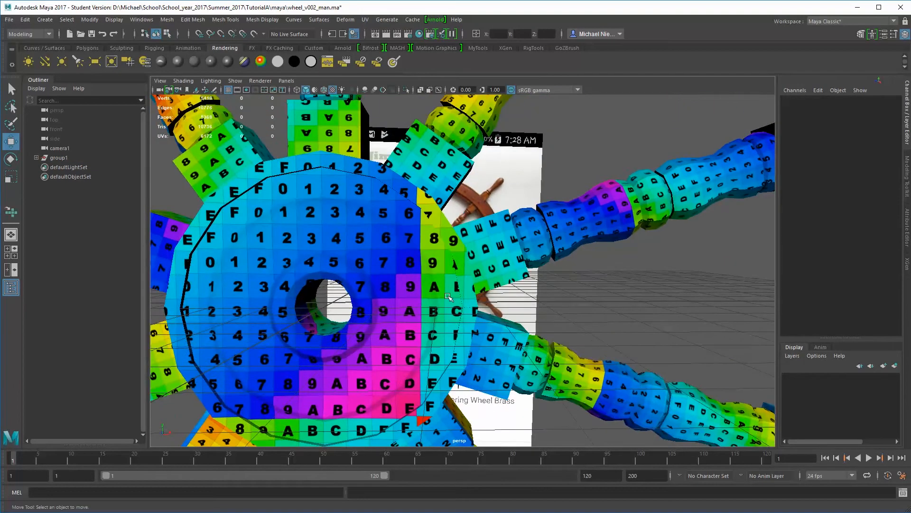
pyautogui.keyDown('alt'); pyautogui.moveTo(449, 297); pyautogui.dragTo(391, 252); pyautogui.keyUp('alt')
pyautogui.keyDown('alt'); pyautogui.moveTo(390, 252); pyautogui.dragTo(434, 295, button='right'); pyautogui.keyUp('alt')
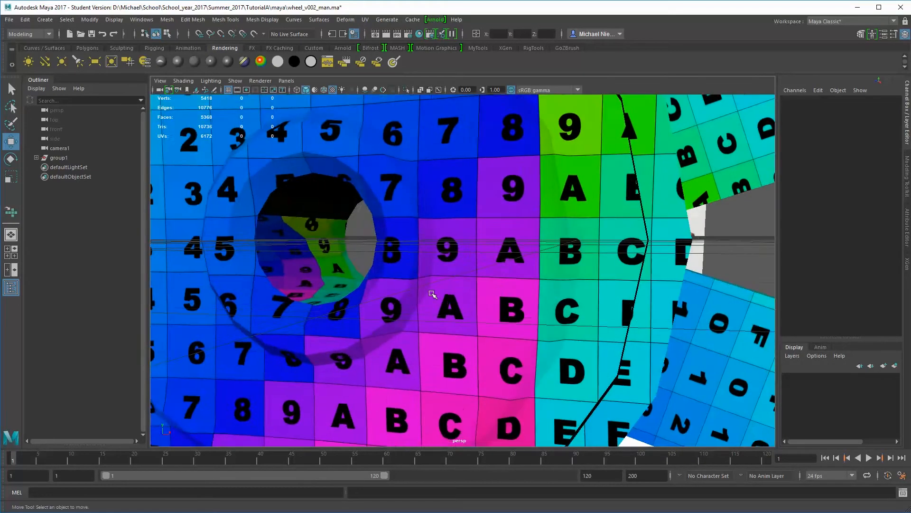
pyautogui.keyDown('alt'); pyautogui.moveTo(433, 295); pyautogui.dragTo(370, 294); pyautogui.keyUp('alt')
pyautogui.keyDown('alt'); pyautogui.moveTo(314, 279); pyautogui.dragTo(361, 284); pyautogui.keyUp('alt')
# Select wheel_GEO and place the UV Editor beside a close view of the hub's central hole
pyautogui.click(365, 275)
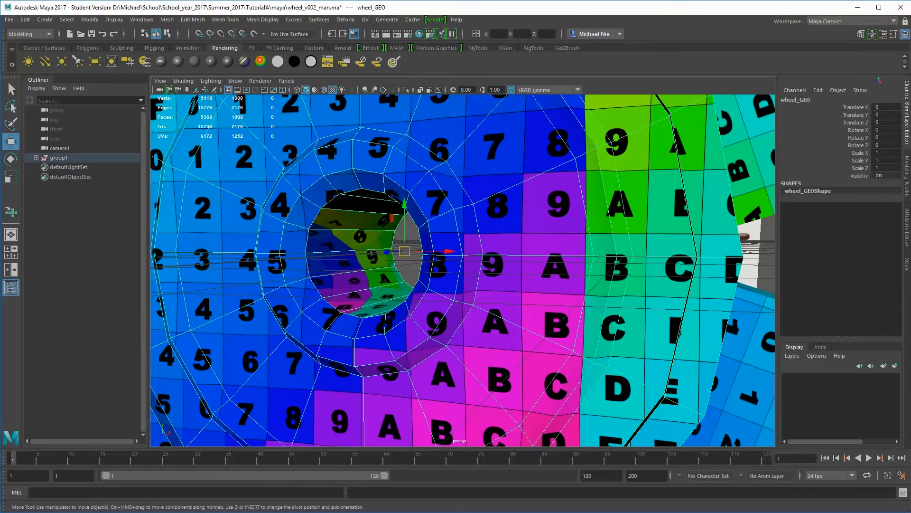
pyautogui.moveTo(910, 197); pyautogui.dragTo(706, 88)
pyautogui.keyDown('alt'); pyautogui.moveTo(270, 189); pyautogui.dragTo(279, 230, button='right'); pyautogui.keyUp('alt')
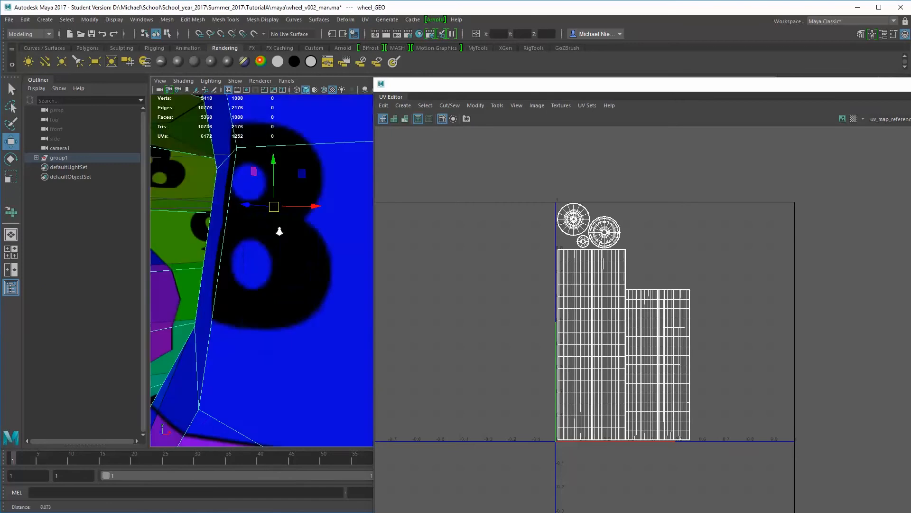
pyautogui.keyDown('alt'); pyautogui.moveTo(278, 230); pyautogui.dragTo(295, 230); pyautogui.keyUp('alt')
pyautogui.keyDown('alt'); pyautogui.moveTo(295, 230); pyautogui.dragTo(238, 215, button='right'); pyautogui.keyUp('alt')
pyautogui.keyDown('alt'); pyautogui.moveTo(352, 223); pyautogui.dragTo(254, 219, button='middle'); pyautogui.keyUp('alt')
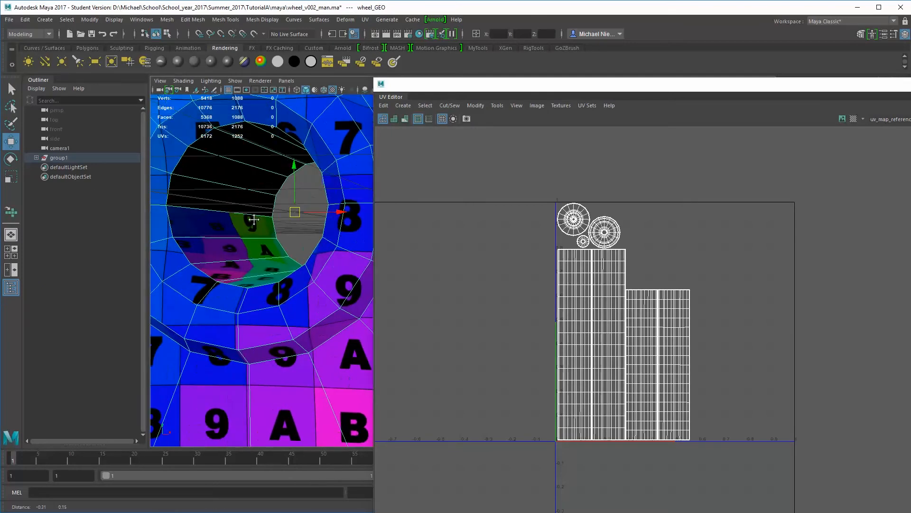
pyautogui.moveTo(576, 86); pyautogui.dragTo(575, 65)
# Select the edges that run lengthwise through the inner wall of the hub's central hole
pyautogui.keyDown('alt'); pyautogui.moveTo(300, 216); pyautogui.dragTo(245, 255); pyautogui.keyUp('alt')
pyautogui.keyDown('alt'); pyautogui.moveTo(239, 166); pyautogui.dragTo(305, 173, button='middle'); pyautogui.keyUp('alt')
pyautogui.moveTo(299, 139); pyautogui.dragTo(301, 119, button='right')
pyautogui.click(315, 123)
pyautogui.keyDown('alt'); pyautogui.moveTo(293, 191); pyautogui.dragTo(290, 227); pyautogui.keyUp('alt')
pyautogui.keyDown('alt'); pyautogui.moveTo(291, 237); pyautogui.dragTo(300, 188, button='middle'); pyautogui.keyUp('alt')
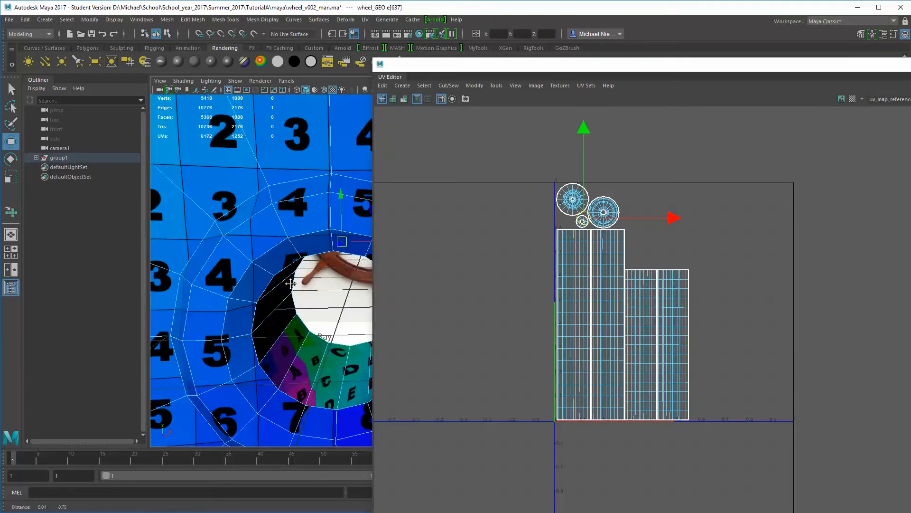
pyautogui.keyDown('alt'); pyautogui.moveTo(300, 187); pyautogui.dragTo(301, 240); pyautogui.keyUp('alt')
pyautogui.keyDown('alt'); pyautogui.moveTo(304, 266); pyautogui.dragTo(281, 260, button='middle'); pyautogui.keyUp('alt')
pyautogui.keyDown('shift'); pyautogui.click(310, 277); pyautogui.keyUp('shift')
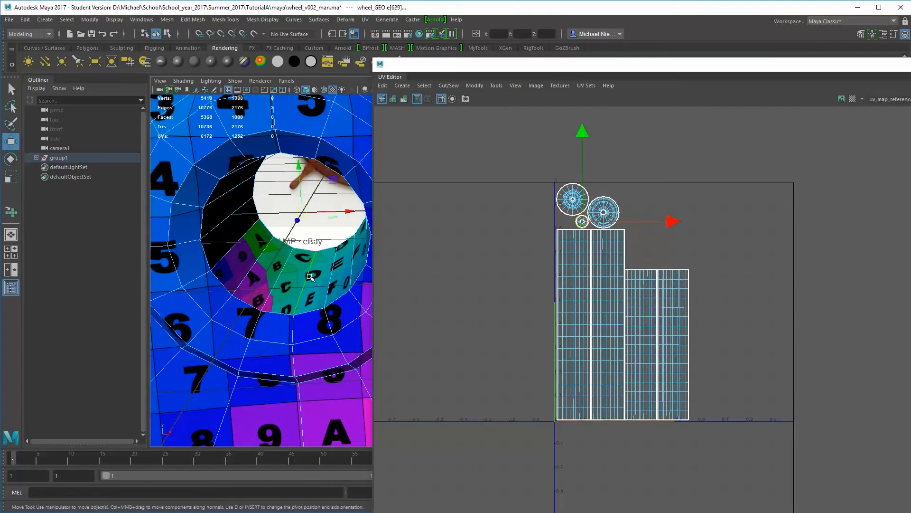
# Cut the small round UV shell of the hub hole along the selected edges and select all of its UVs
pyautogui.scroll(8, 590, 209)
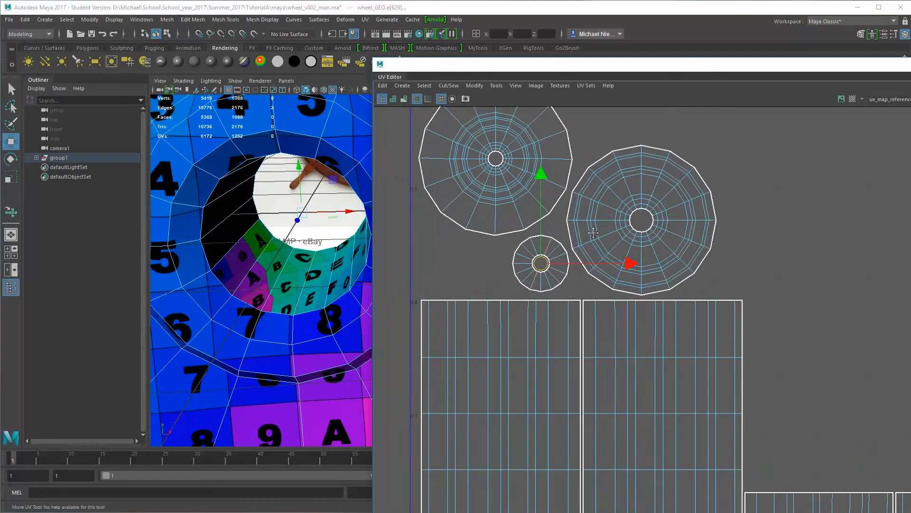
pyautogui.moveTo(564, 245)
pyautogui.keyDown('shift'); pyautogui.mouseDown(button='right')
pyautogui.moveTo(534, 252)
pyautogui.moveTo(570, 254)
pyautogui.mouseUp(button='right'); pyautogui.keyUp('shift')
pyautogui.rightClick(539, 254)
pyautogui.moveTo(555, 251); pyautogui.dragTo(571, 266)
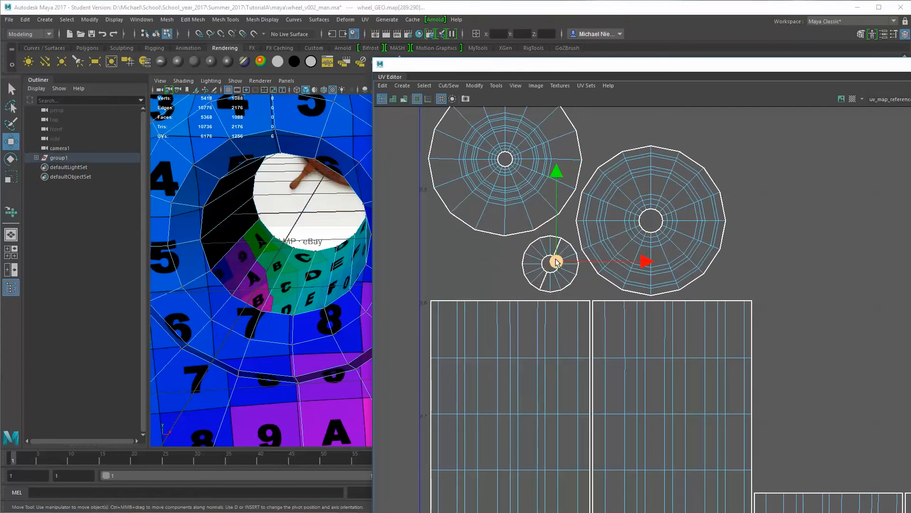
pyautogui.keyDown('ctrl'); pyautogui.moveTo(556, 260); pyautogui.dragTo(588, 274, button='right'); pyautogui.keyUp('ctrl')
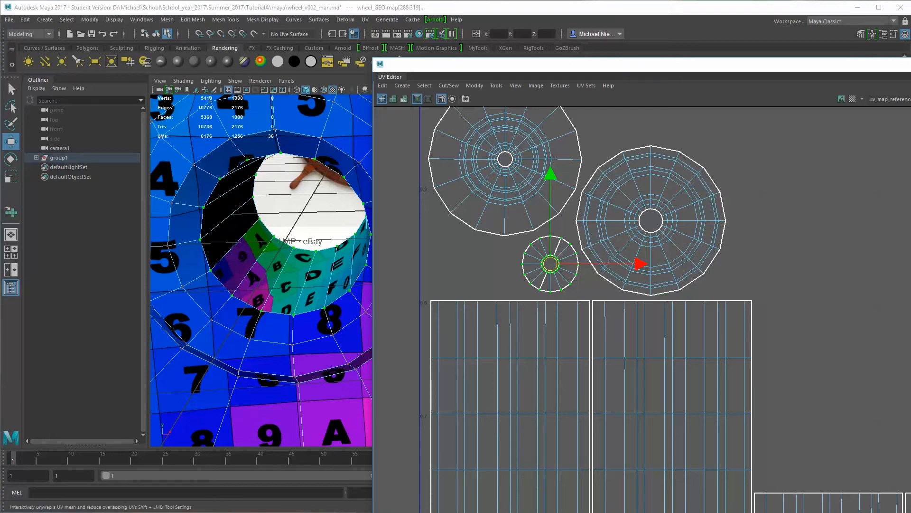
# Unfold the small hub-hole shell into a flat strip and rotate it until it stands nearly upright
pyautogui.click(11, 212)
pyautogui.moveTo(549, 263); pyautogui.dragTo(554, 244)
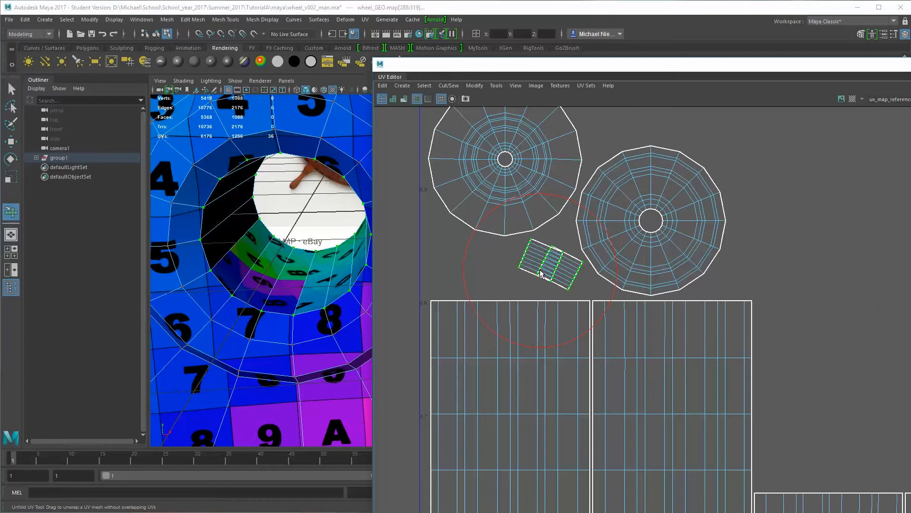
pyautogui.press('e')
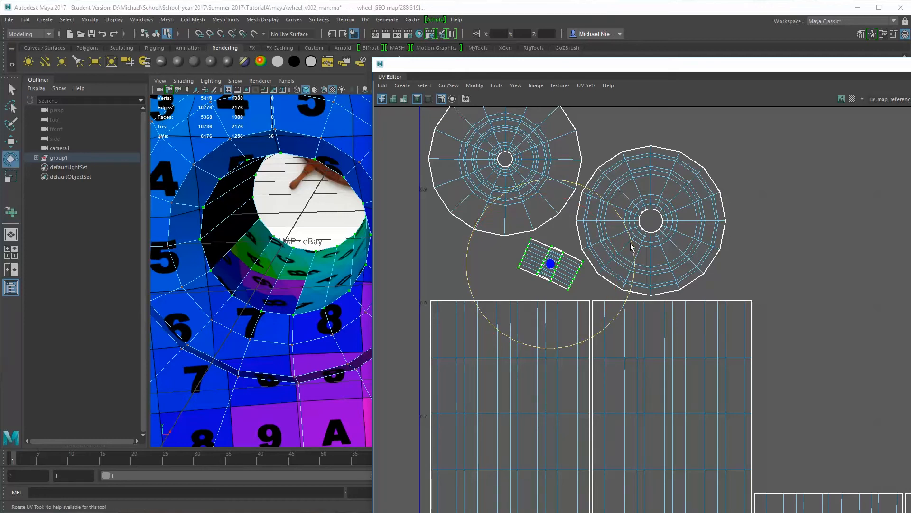
pyautogui.moveTo(631, 247); pyautogui.dragTo(599, 321)
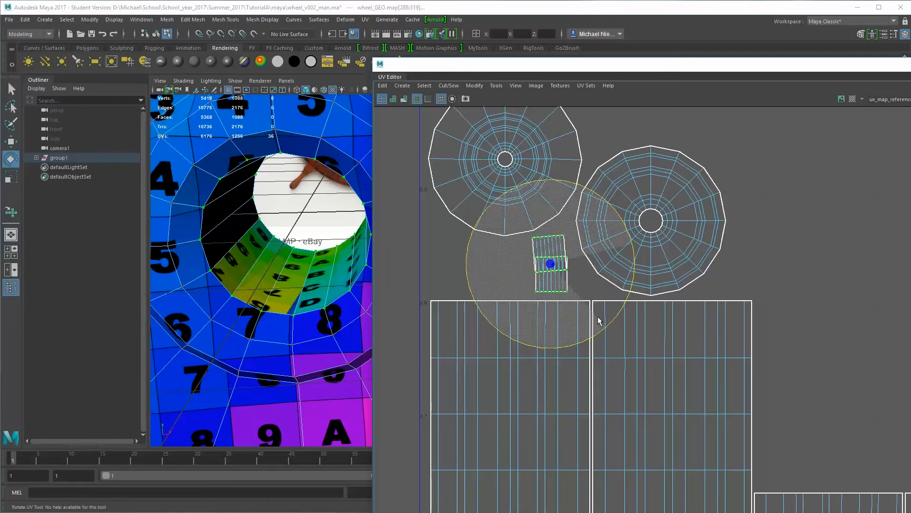
# Select one of the two overlapping hub-hole shells, rotate it level and move it beside the other shell, just left of it
pyautogui.moveTo(599, 322); pyautogui.dragTo(599, 321)
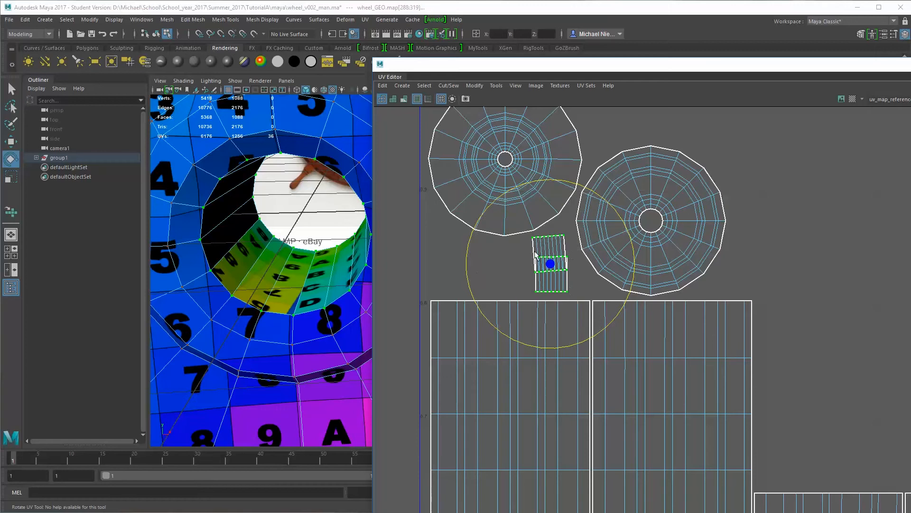
pyautogui.click(440, 285)
pyautogui.moveTo(558, 231); pyautogui.dragTo(566, 238)
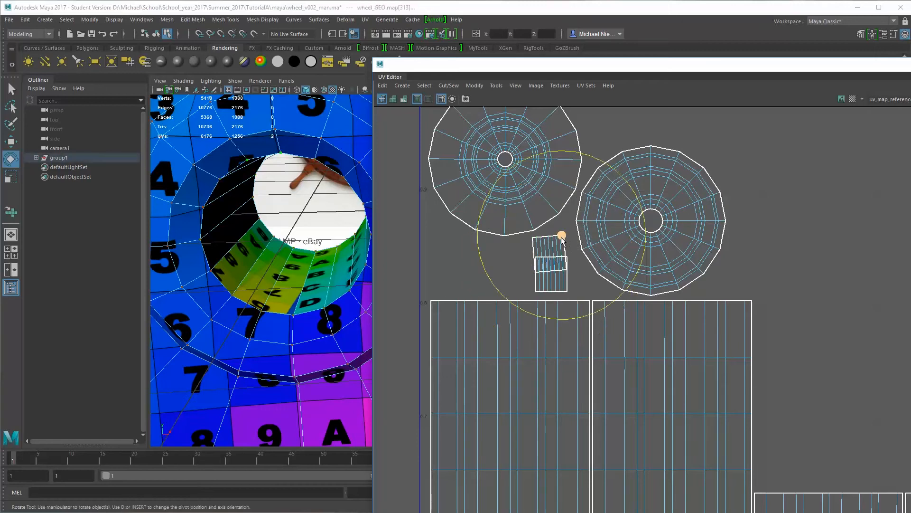
pyautogui.moveTo(562, 237)
pyautogui.keyDown('ctrl'); pyautogui.mouseDown(button='right')
pyautogui.moveTo(600, 223)
pyautogui.moveTo(562, 238)
pyautogui.moveTo(583, 247)
pyautogui.mouseUp(button='right'); pyautogui.keyUp('ctrl')
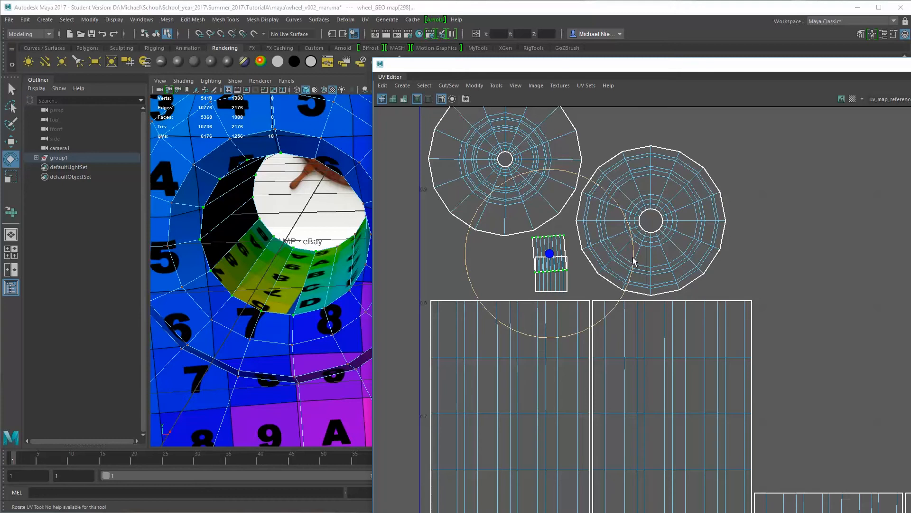
pyautogui.moveTo(634, 260); pyautogui.dragTo(633, 265)
pyautogui.press('w')
pyautogui.moveTo(548, 253); pyautogui.dragTo(518, 278)
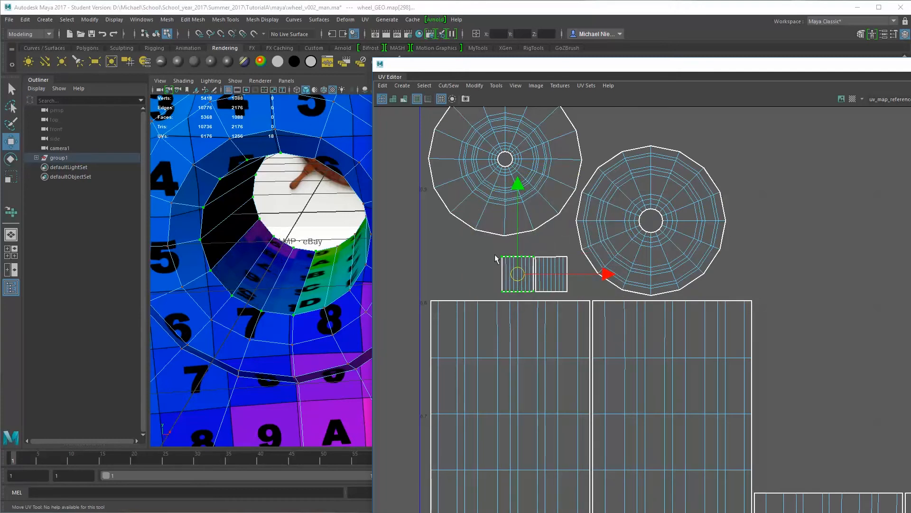
# Flatten the top and bottom UV rows of both hub-hole shells by scaling each row vertically into a straight line
pyautogui.moveTo(494, 250); pyautogui.dragTo(575, 268)
pyautogui.press('r')
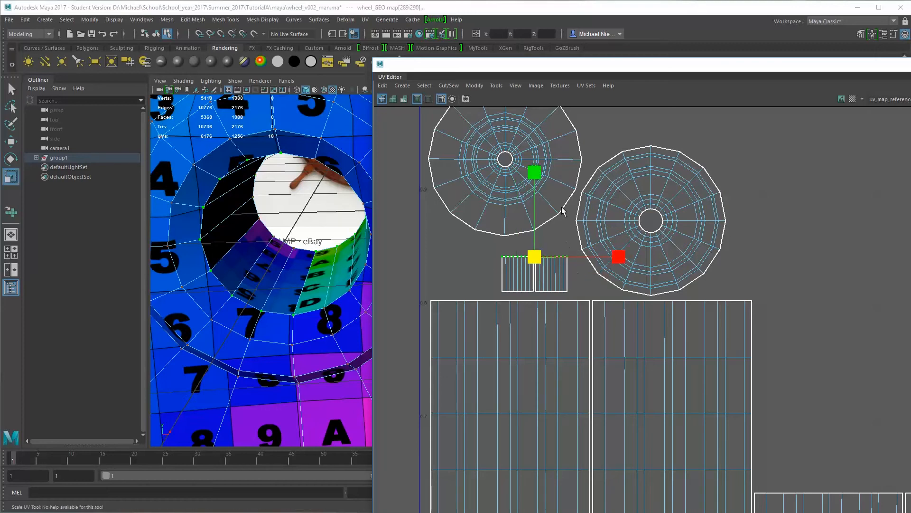
pyautogui.click(534, 172)
pyautogui.moveTo(492, 284); pyautogui.dragTo(580, 294)
pyautogui.moveTo(536, 208); pyautogui.dragTo(536, 283)
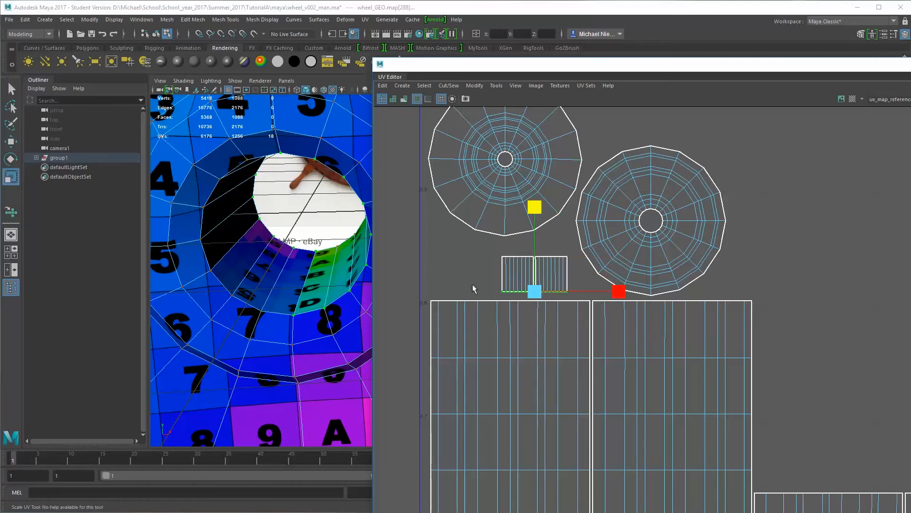
pyautogui.keyDown('alt'); pyautogui.moveTo(279, 243); pyautogui.dragTo(311, 281); pyautogui.keyUp('alt')
pyautogui.keyDown('alt'); pyautogui.moveTo(312, 280); pyautogui.dragTo(240, 192, button='middle'); pyautogui.keyUp('alt')
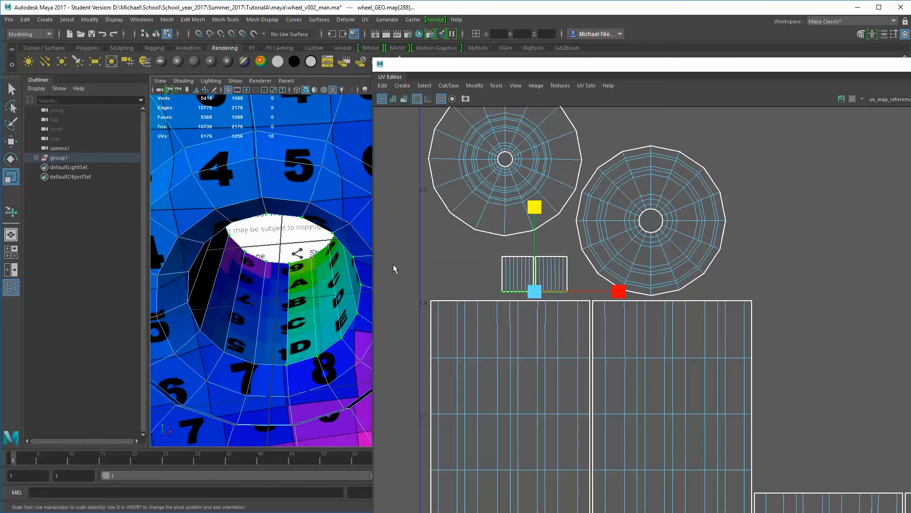
# Select all UVs of both hub-hole shells and scale them down uniformly to match the texel density of the surrounding hub
pyautogui.moveTo(492, 250); pyautogui.dragTo(512, 278)
pyautogui.keyDown('alt'); pyautogui.moveTo(320, 275); pyautogui.dragTo(228, 261, button='right'); pyautogui.keyUp('alt')
pyautogui.keyDown('alt'); pyautogui.moveTo(228, 261); pyautogui.dragTo(251, 264); pyautogui.keyUp('alt')
pyautogui.keyDown('alt'); pyautogui.moveTo(250, 264); pyautogui.dragTo(224, 269, button='right'); pyautogui.keyUp('alt')
pyautogui.keyDown('alt'); pyautogui.moveTo(224, 270); pyautogui.dragTo(197, 257); pyautogui.keyUp('alt')
pyautogui.keyDown('alt'); pyautogui.moveTo(237, 250); pyautogui.dragTo(191, 227, button='right'); pyautogui.keyUp('alt')
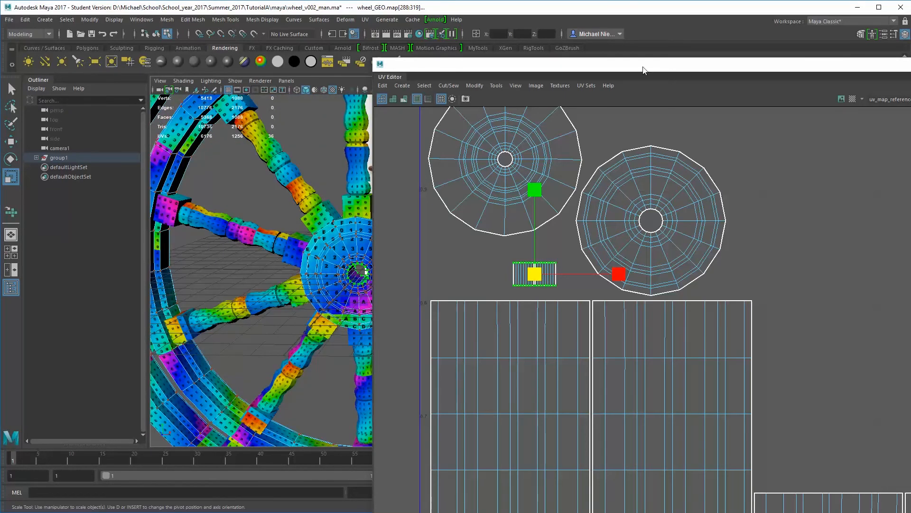
# Unparent wheel_GEO and all the handle meshes from group1 and delete the empty group
pyautogui.moveTo(643, 70); pyautogui.dragTo(379, 16)
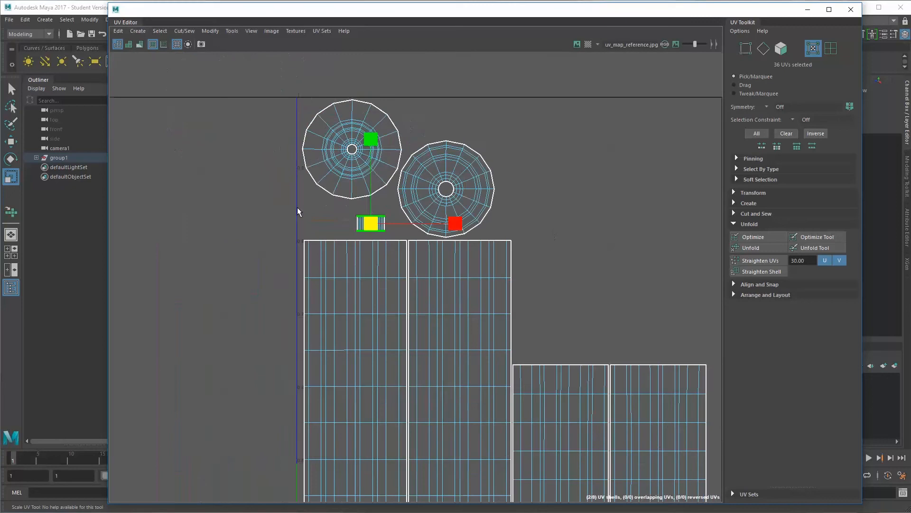
pyautogui.keyDown('alt'); pyautogui.moveTo(297, 211); pyautogui.dragTo(343, 197, button='middle'); pyautogui.keyUp('alt')
pyautogui.keyDown('alt'); pyautogui.moveTo(343, 197); pyautogui.dragTo(285, 192, button='right'); pyautogui.keyUp('alt')
pyautogui.keyDown('alt'); pyautogui.moveTo(474, 238); pyautogui.dragTo(456, 180, button='middle'); pyautogui.keyUp('alt')
pyautogui.keyDown('alt'); pyautogui.moveTo(456, 180); pyautogui.dragTo(355, 179, button='right'); pyautogui.keyUp('alt')
pyautogui.keyDown('alt'); pyautogui.moveTo(328, 141); pyautogui.dragTo(308, 153, button='middle'); pyautogui.keyUp('alt')
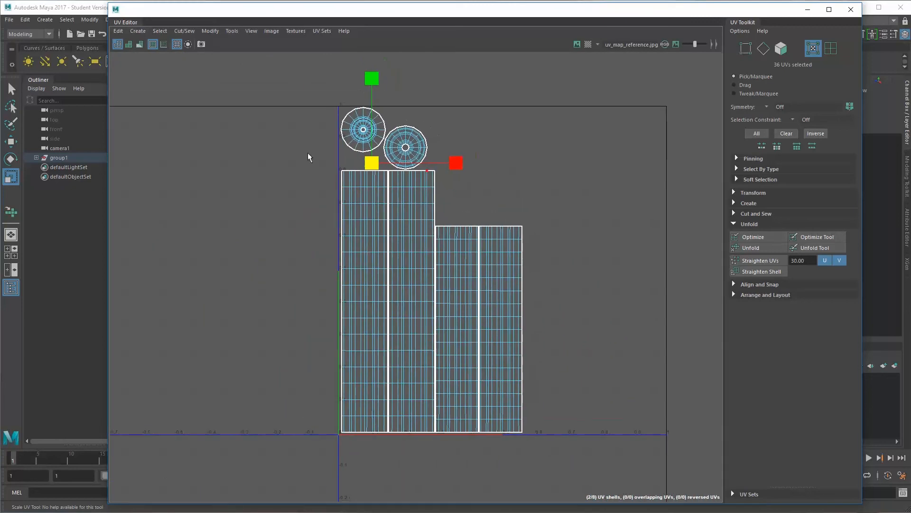
pyautogui.click(36, 158)
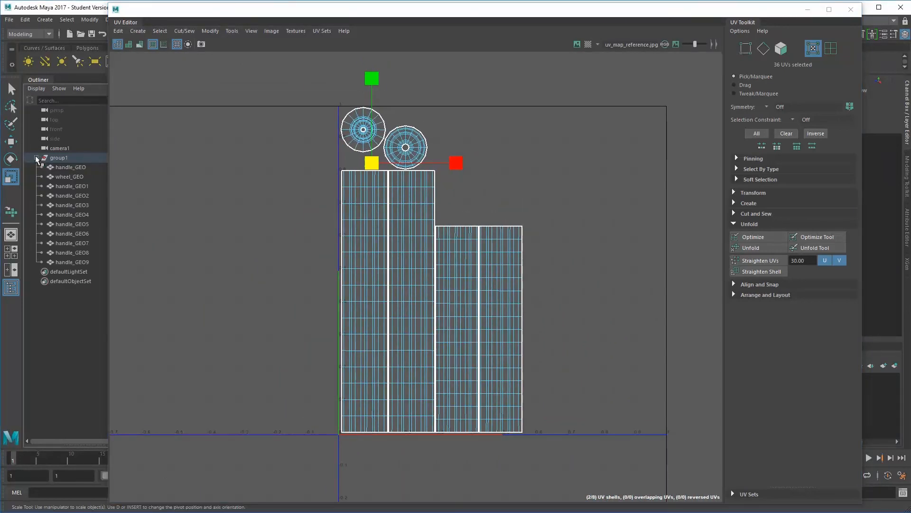
pyautogui.click(59, 157)
pyautogui.moveTo(72, 167); pyautogui.dragTo(76, 264)
pyautogui.hotkey('shift', 'p')
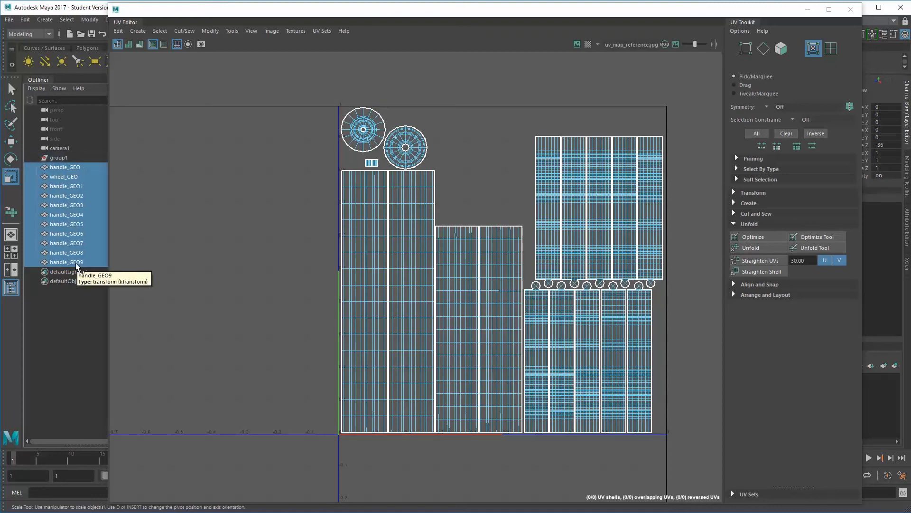
pyautogui.click(61, 158)
pyautogui.press('Delete')
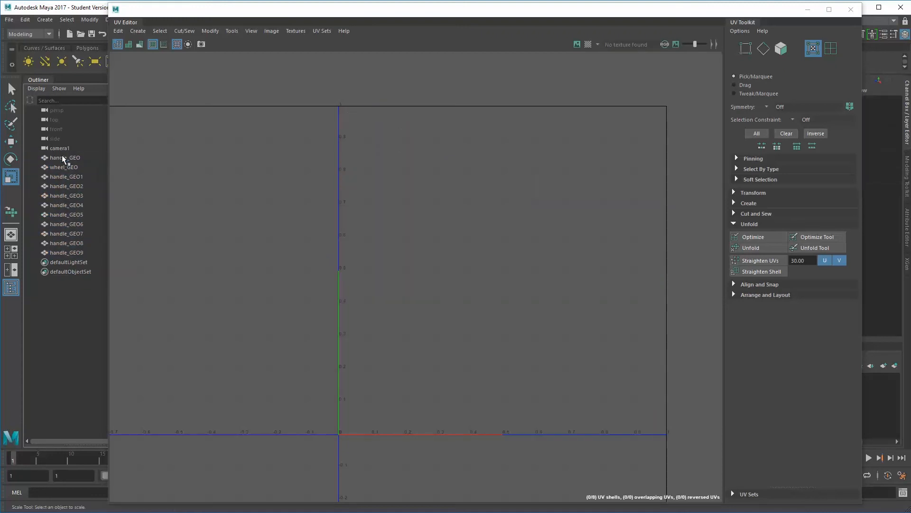
# Combine wheel_GEO and all the handle meshes into one mesh and delete the construction history
pyautogui.moveTo(66, 158); pyautogui.dragTo(74, 255)
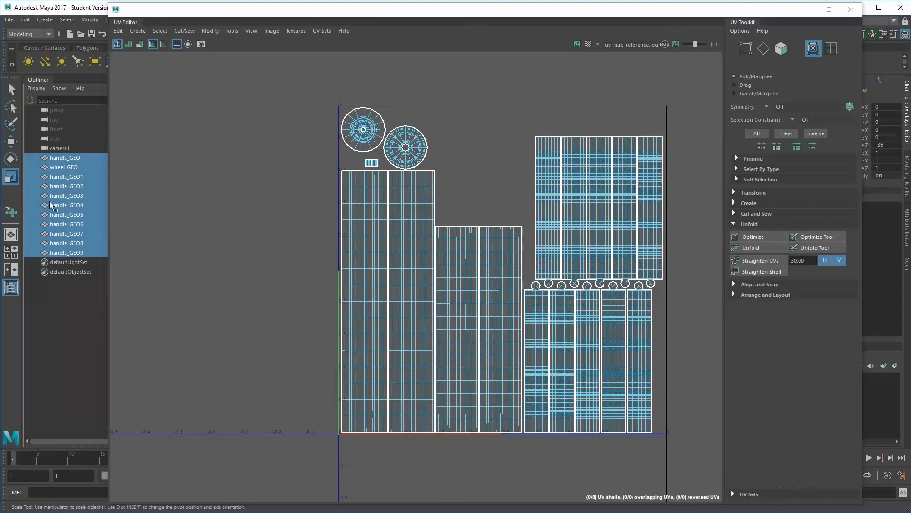
pyautogui.press('space')
pyautogui.press('space')
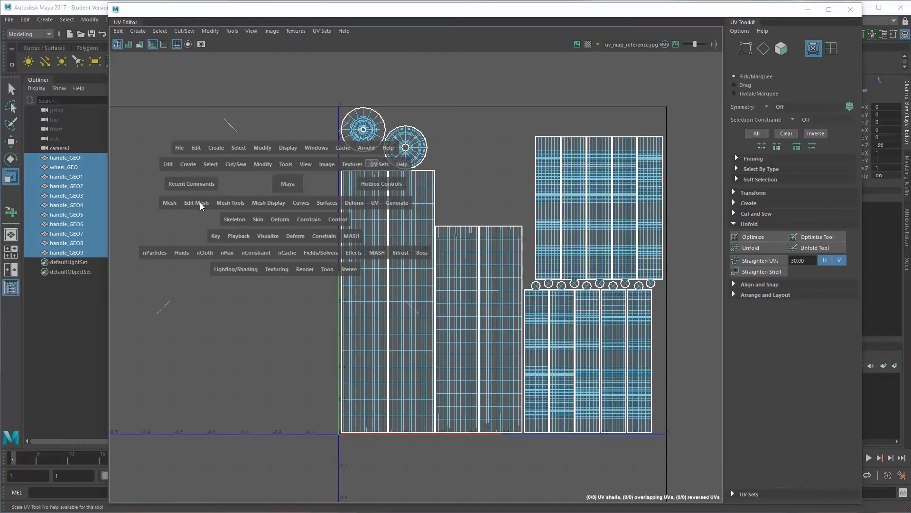
pyautogui.moveTo(157, 205); pyautogui.dragTo(187, 242)
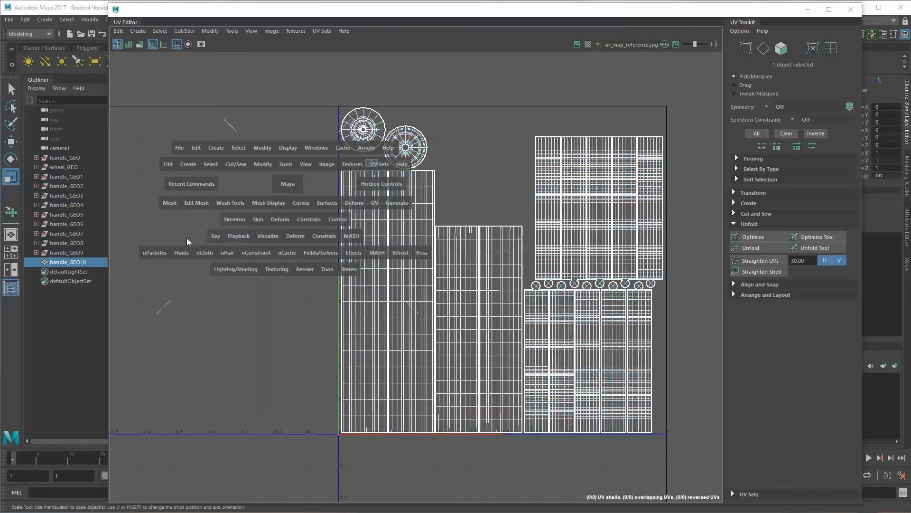
pyautogui.click(20, 22)
pyautogui.moveTo(52, 137)
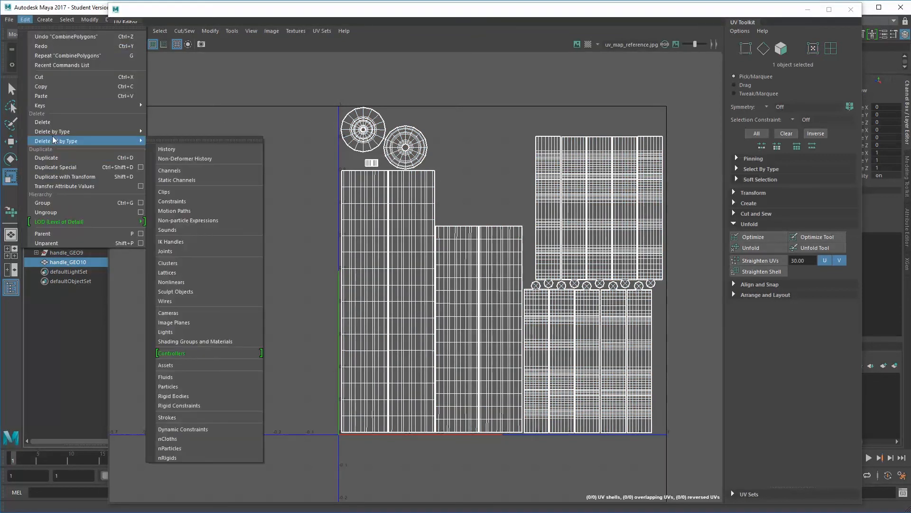
pyautogui.click(166, 138)
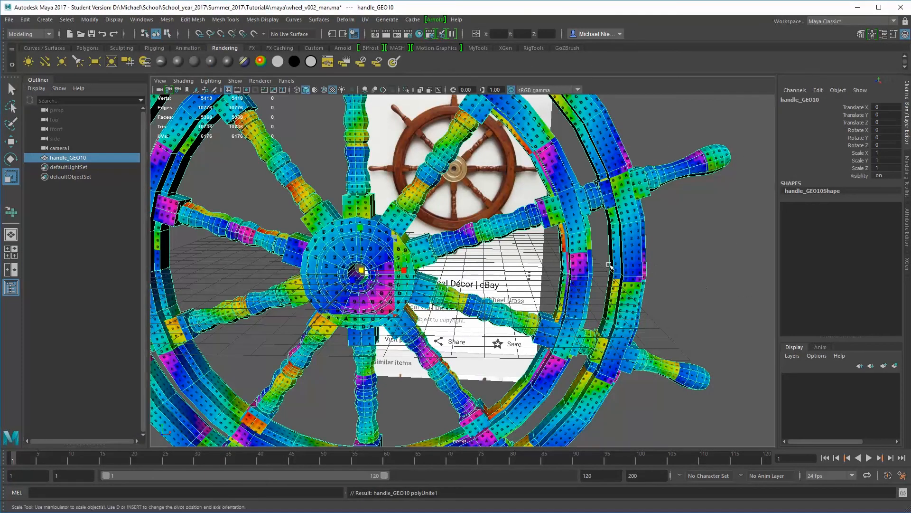
# Rename the combined mesh shipWheel_GEO
pyautogui.keyDown('alt'); pyautogui.moveTo(611, 264); pyautogui.dragTo(467, 270, button='right'); pyautogui.keyUp('alt')
pyautogui.keyDown('alt'); pyautogui.moveTo(467, 271); pyautogui.dragTo(436, 257); pyautogui.keyUp('alt')
pyautogui.press('6')
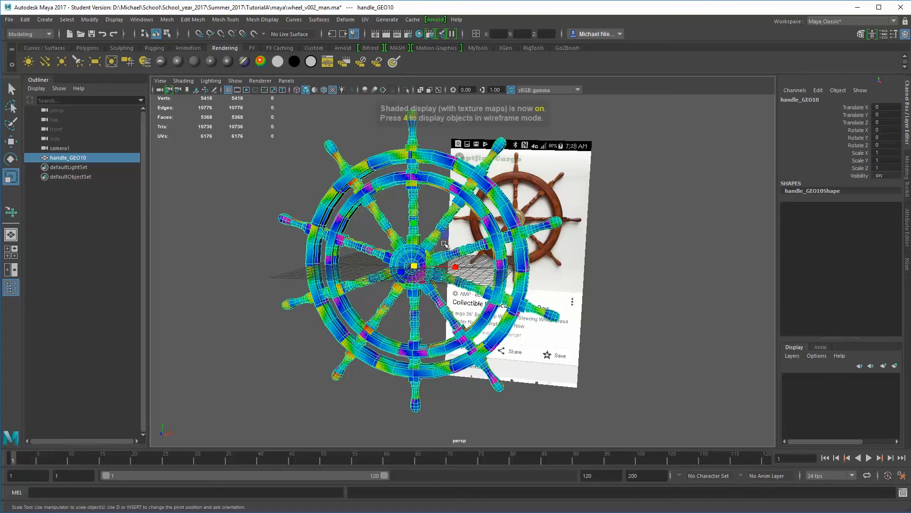
pyautogui.keyDown('alt'); pyautogui.moveTo(258, 185); pyautogui.dragTo(354, 191); pyautogui.keyUp('alt')
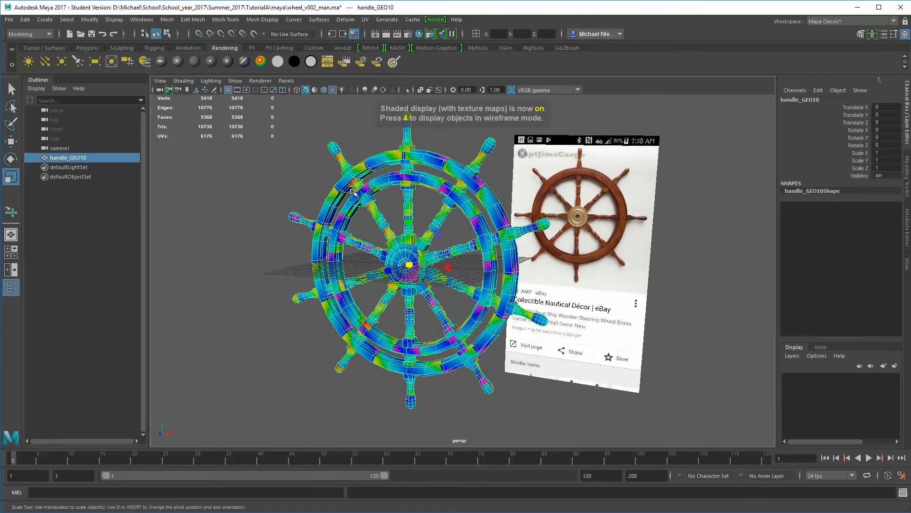
pyautogui.doubleClick(75, 158)
pyautogui.write('shipWheel_GEO')
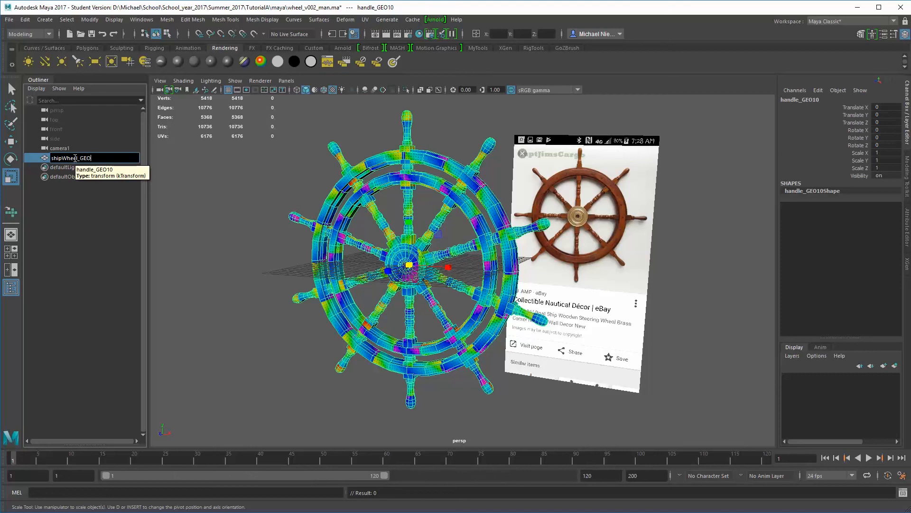
pyautogui.press('Return')
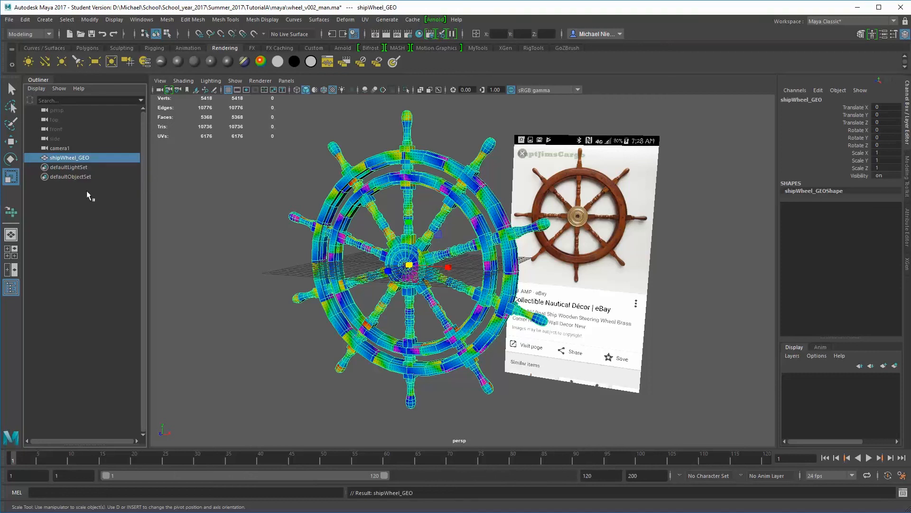
# Switch the viewport to shaded display without textures and delete camera1 together with its reference image
pyautogui.click(228, 187)
pyautogui.keyDown('alt'); pyautogui.moveTo(359, 206); pyautogui.dragTo(325, 203); pyautogui.keyUp('alt')
pyautogui.click(350, 237)
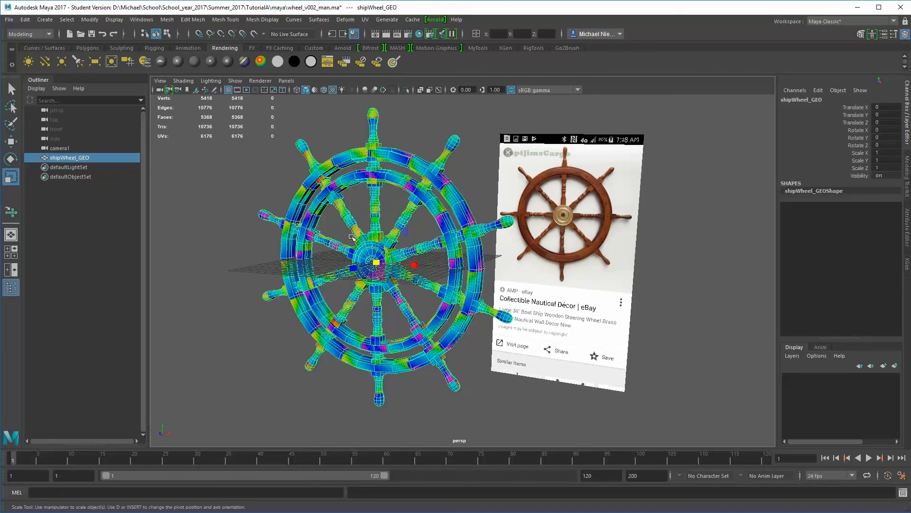
pyautogui.press('5')
pyautogui.click(350, 237)
pyautogui.keyDown('alt'); pyautogui.moveTo(350, 237); pyautogui.dragTo(307, 221); pyautogui.keyUp('alt')
pyautogui.click(66, 148)
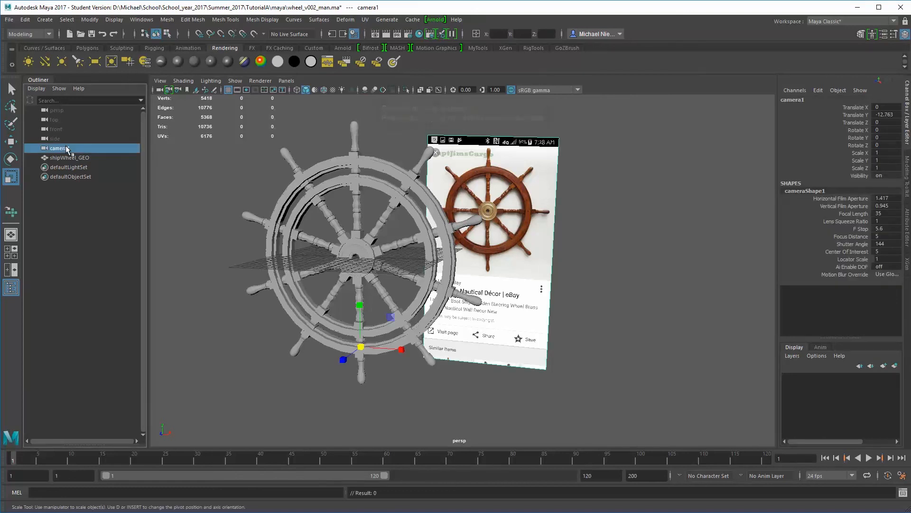
pyautogui.press('Delete')
# Select the whole ship wheel, delete its construction history and deselect it
pyautogui.keyDown('alt'); pyautogui.moveTo(420, 244); pyautogui.dragTo(439, 250); pyautogui.keyUp('alt')
pyautogui.moveTo(303, 154); pyautogui.dragTo(494, 352)
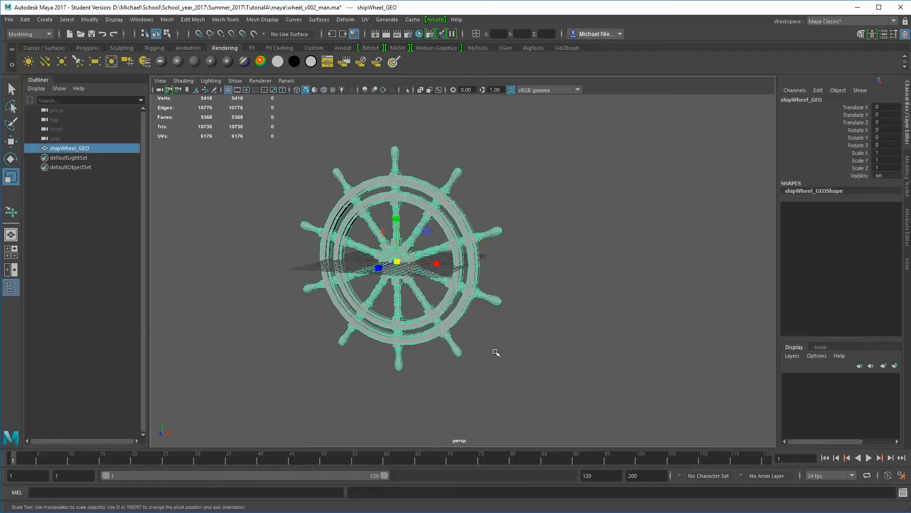
pyautogui.click(25, 20)
pyautogui.moveTo(66, 129)
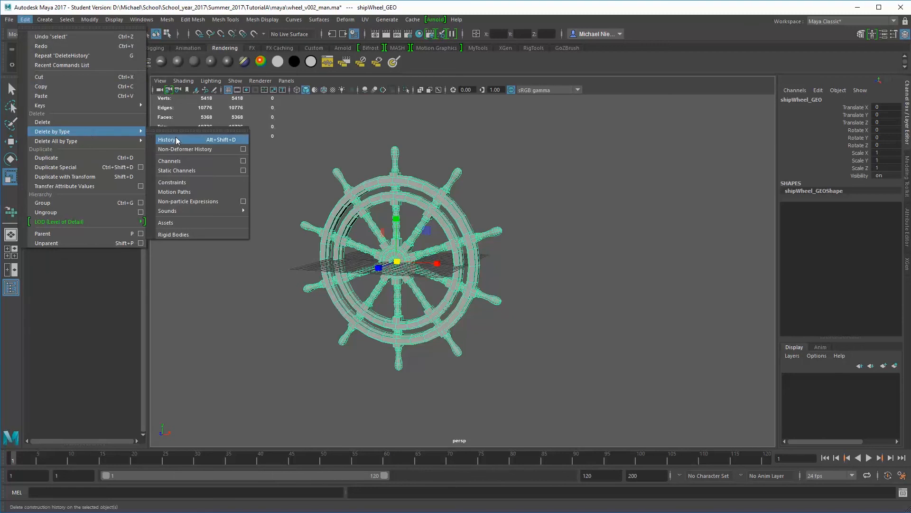
pyautogui.click(177, 141)
pyautogui.click(528, 217)
# Save the scene over the existing file wheel_v002_man.ma
pyautogui.click(9, 20)
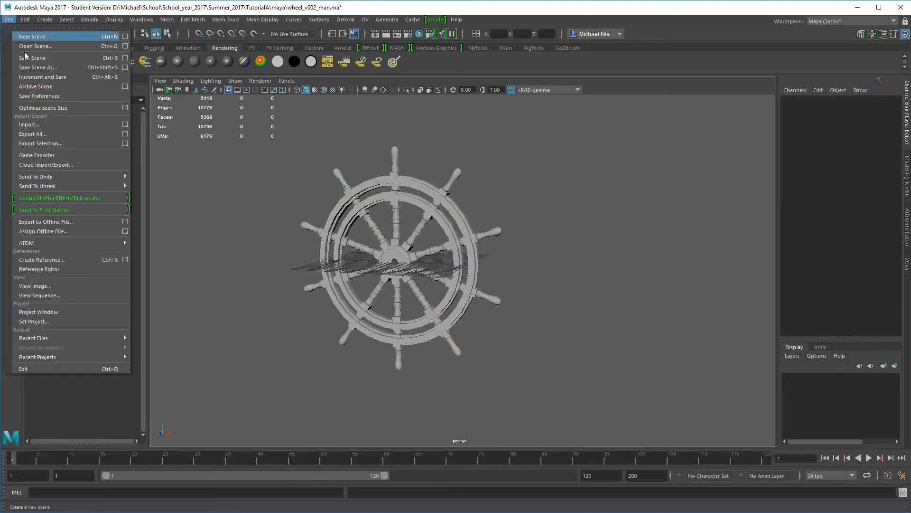
pyautogui.click(52, 66)
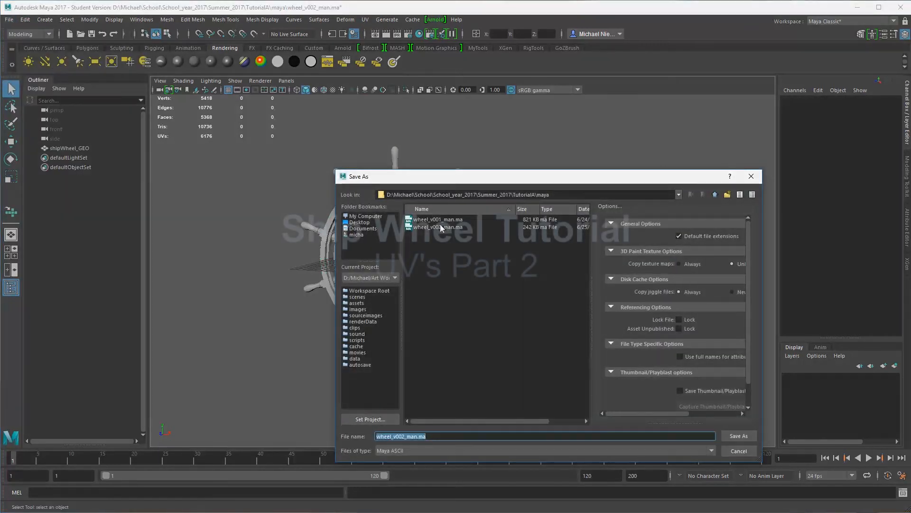
pyautogui.click(440, 225)
pyautogui.click(738, 435)
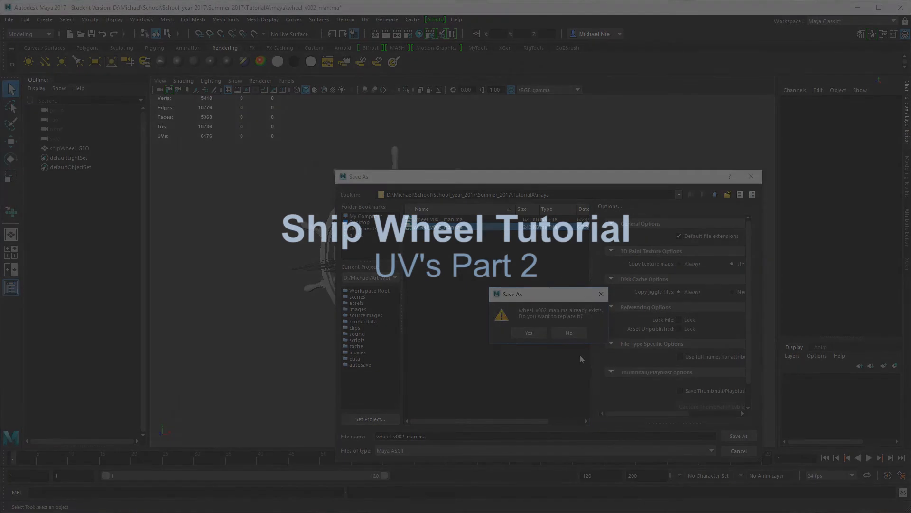